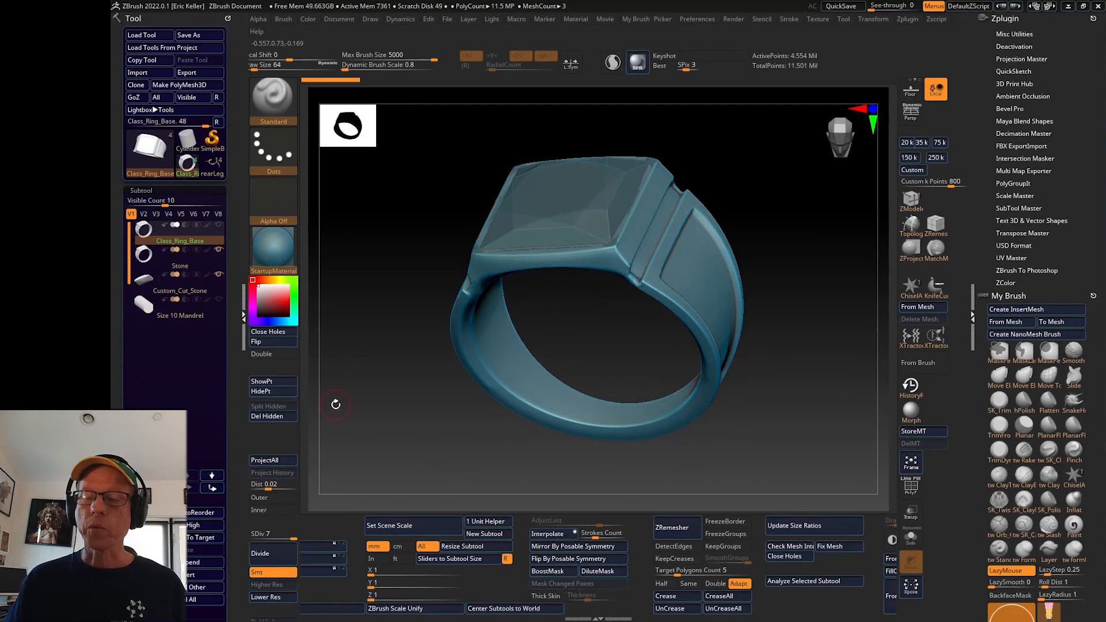
# Examine the class ring from the side, switch to the scorpion model and view it from several angles
pyautogui.moveTo(611, 364); pyautogui.dragTo(415, 410)
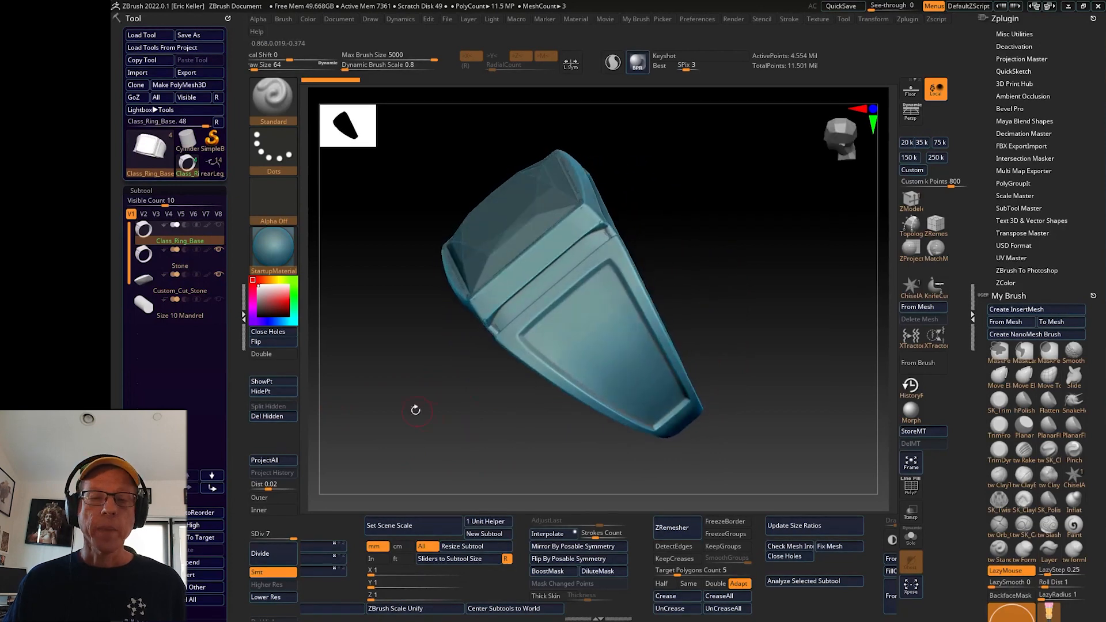
pyautogui.click(212, 166)
pyautogui.press('f')
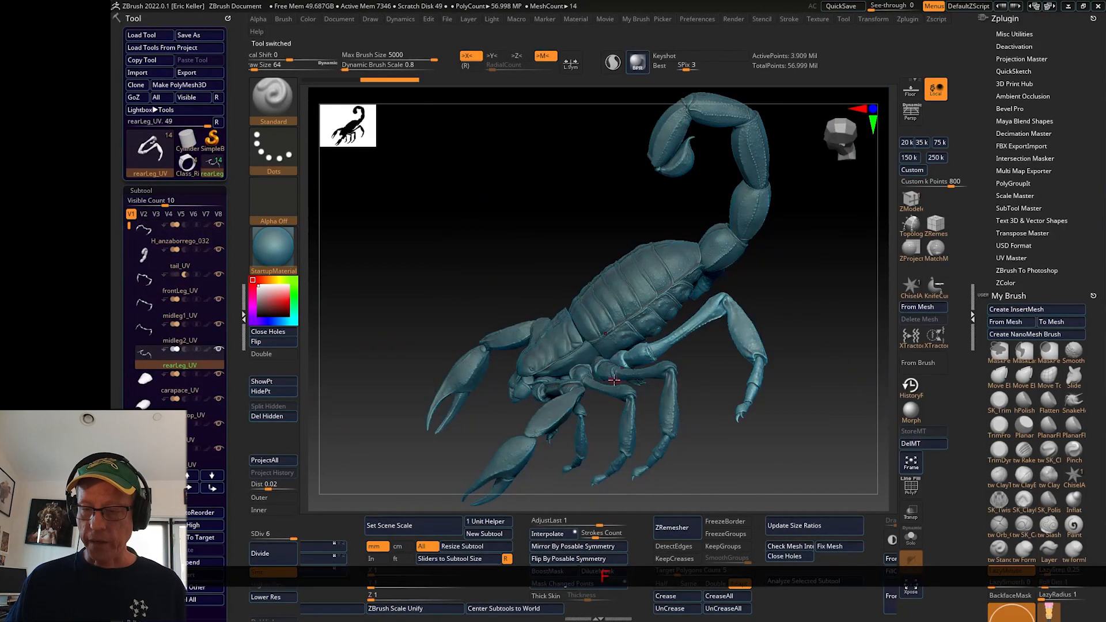
pyautogui.moveTo(795, 447); pyautogui.dragTo(673, 441)
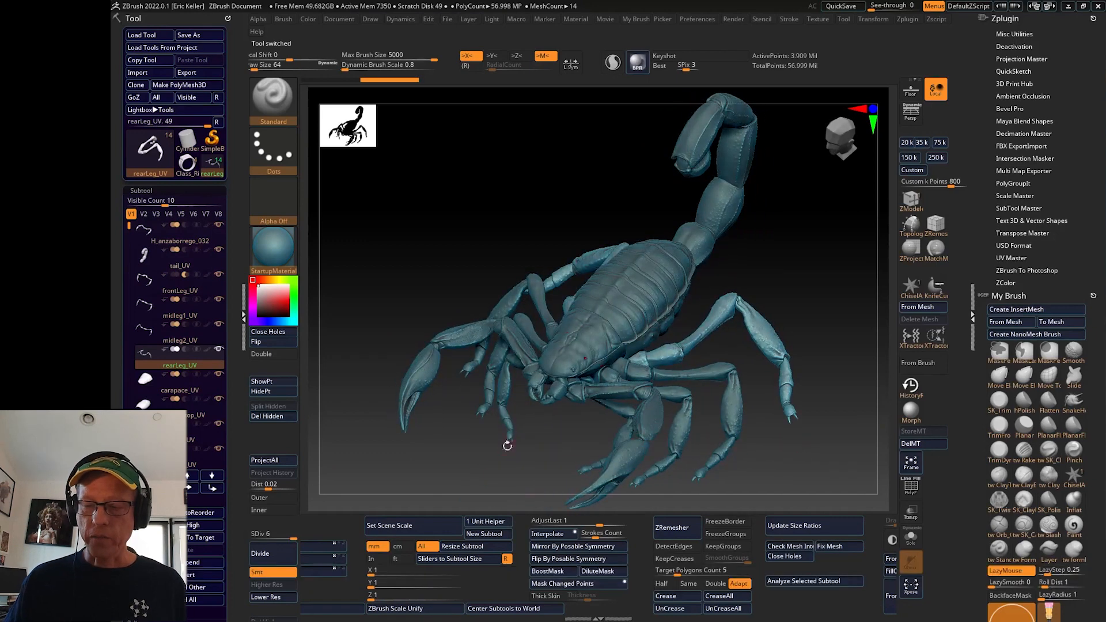
pyautogui.moveTo(510, 446); pyautogui.dragTo(465, 450)
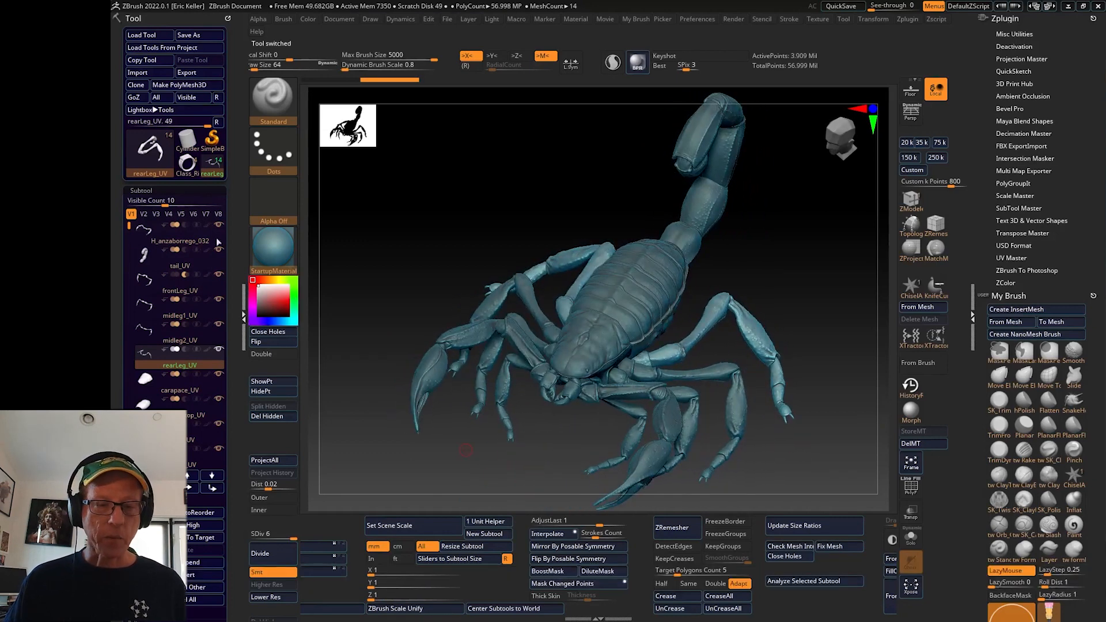
pyautogui.moveTo(341, 410); pyautogui.dragTo(447, 461)
pyautogui.moveTo(127, 229)
pyautogui.mouseDown()
pyautogui.moveTo(129, 279)
pyautogui.moveTo(129, 236)
pyautogui.mouseUp()
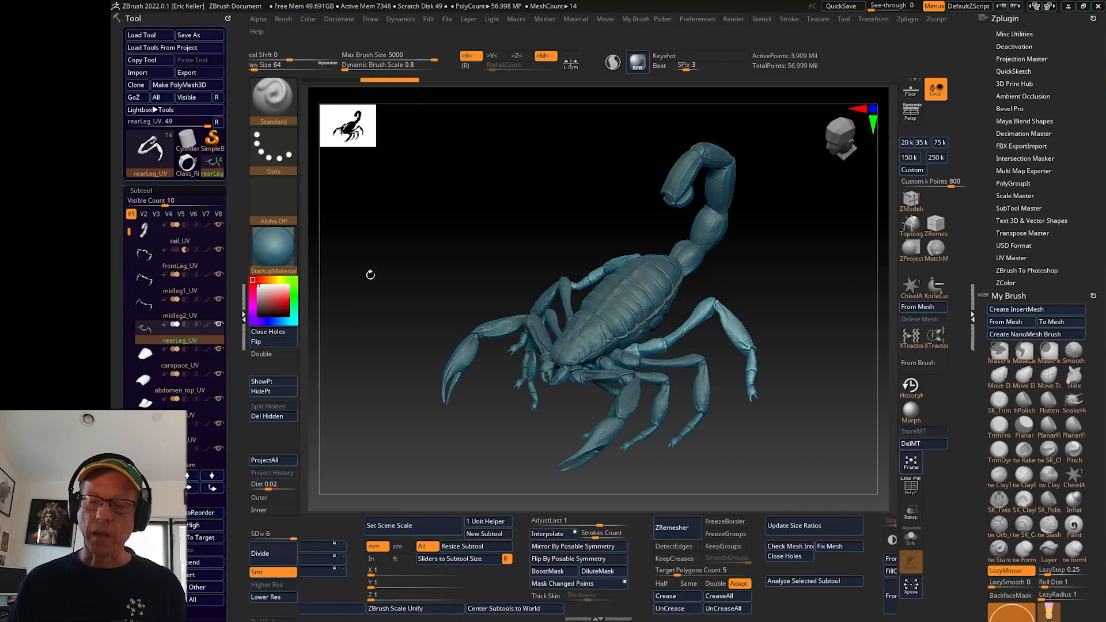
pyautogui.moveTo(478, 266); pyautogui.dragTo(393, 270)
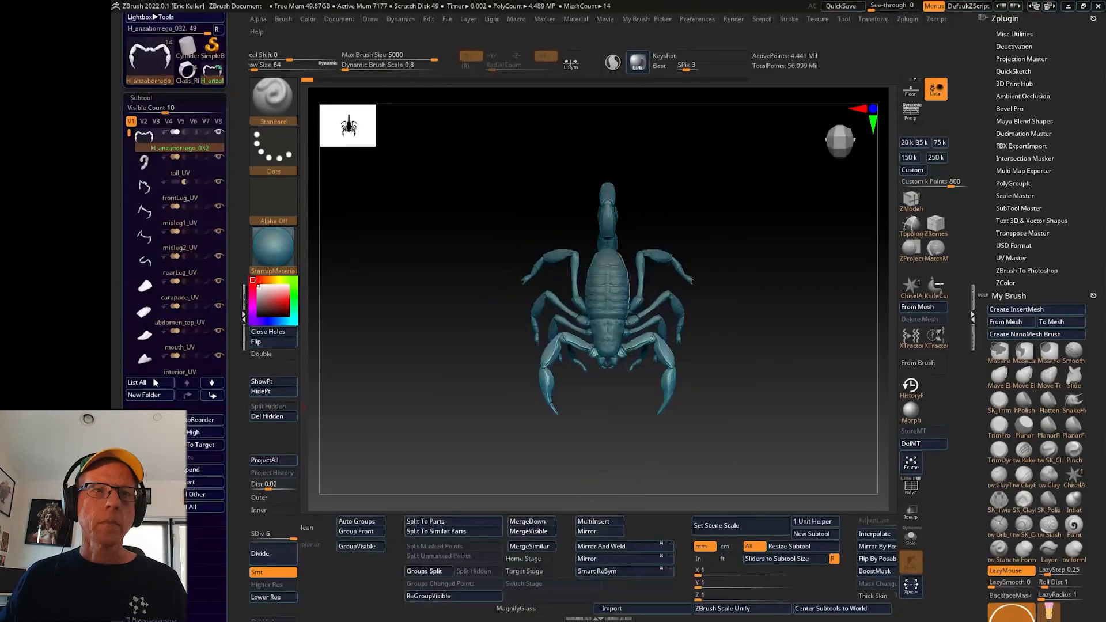
# Pose the scorpion's tail into a sideways curl by masking along its segments, using the Transpose gizmo and the Move Topological brush
pyautogui.hotkey('ctrl', 'z')
pyautogui.hotkey('shift', 'f')
pyautogui.press('w')
pyautogui.keyDown('ctrl'); pyautogui.click(570, 314); pyautogui.keyUp('ctrl')
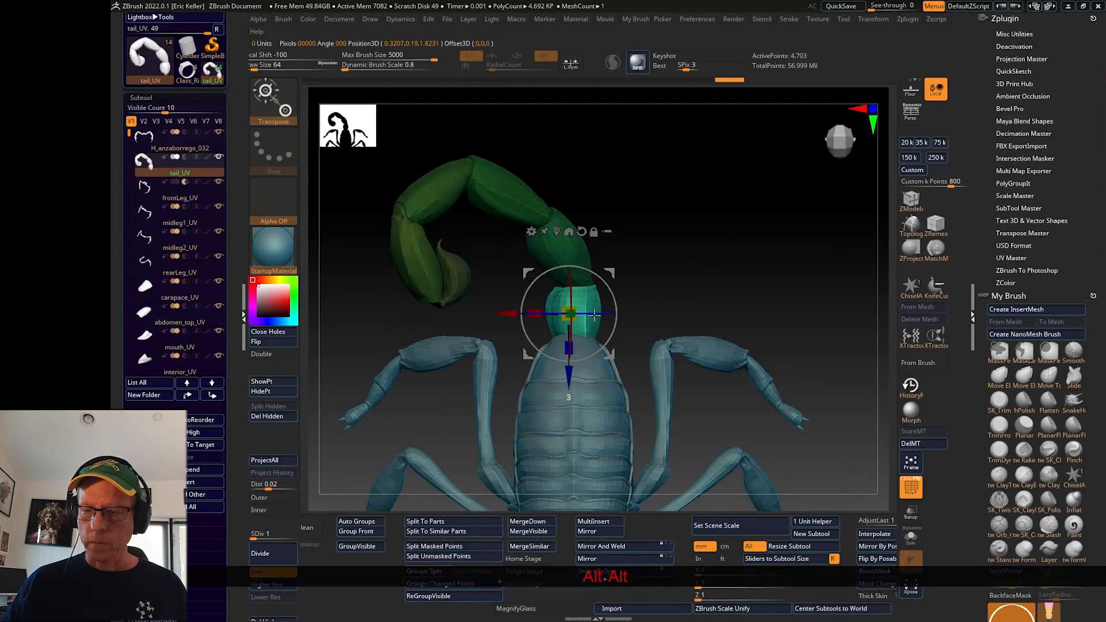
pyautogui.keyDown('ctrl'); pyautogui.moveTo(501, 334); pyautogui.dragTo(482, 316); pyautogui.keyUp('ctrl')
pyautogui.keyDown('ctrl'); pyautogui.click(453, 288); pyautogui.keyUp('ctrl')
pyautogui.keyDown('ctrl'); pyautogui.moveTo(611, 230); pyautogui.dragTo(626, 281, button='right'); pyautogui.keyUp('ctrl')
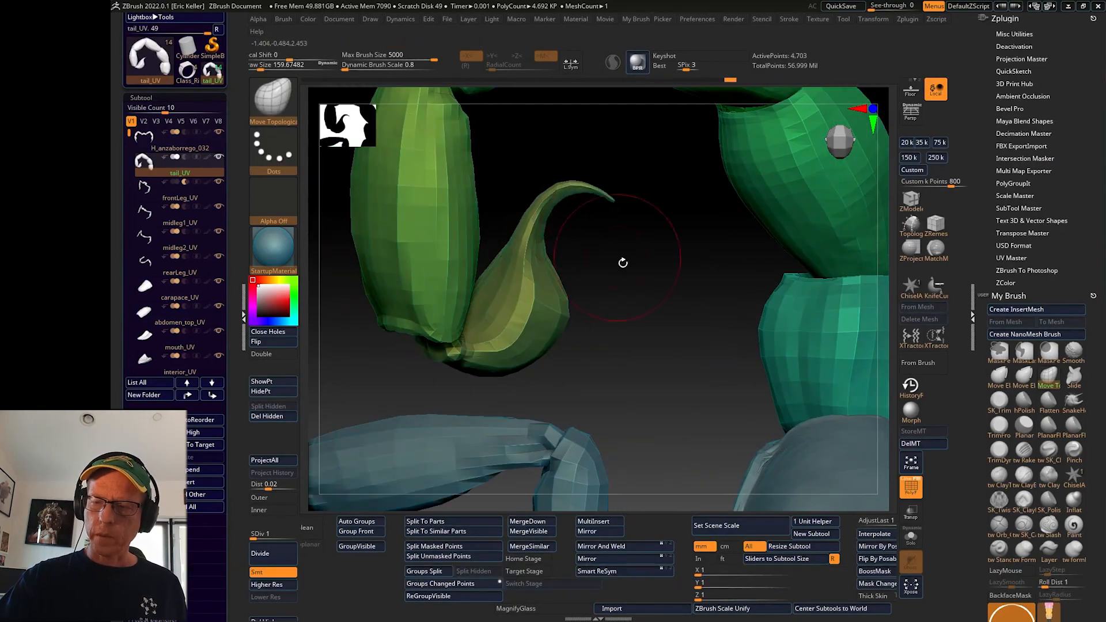
pyautogui.keyDown('ctrl'); pyautogui.keyDown('shift'); pyautogui.moveTo(712, 368); pyautogui.dragTo(510, 253); pyautogui.keyUp('shift'); pyautogui.keyUp('ctrl')
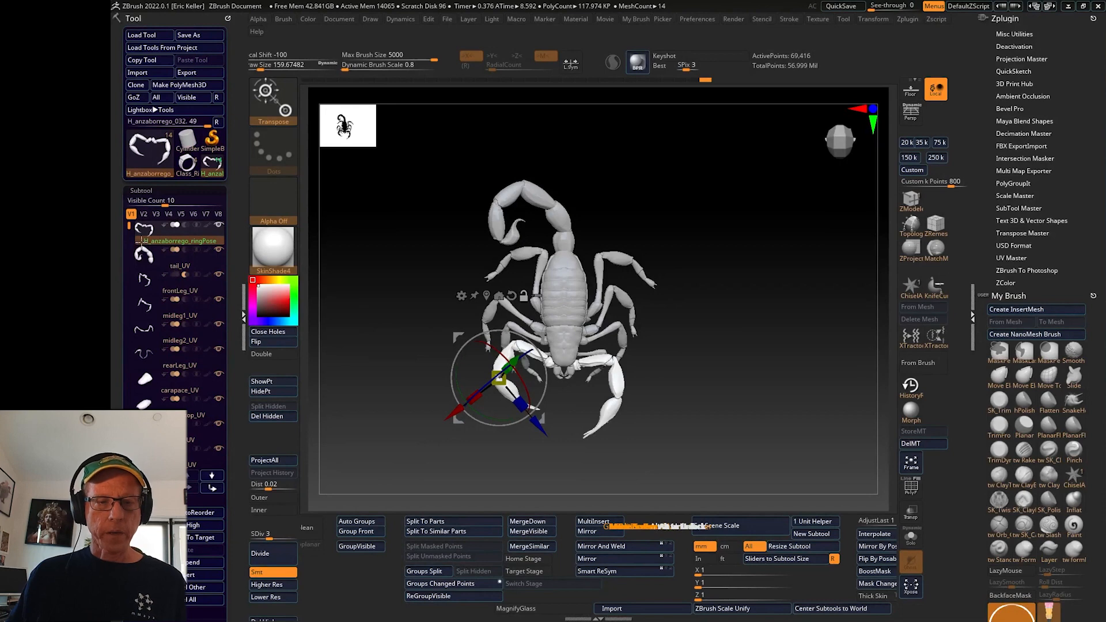
# Switch to the class ring tool and create a subtool folder named rings
pyautogui.moveTo(129, 229)
pyautogui.mouseDown()
pyautogui.moveTo(139, 377)
pyautogui.moveTo(130, 227)
pyautogui.mouseUp()
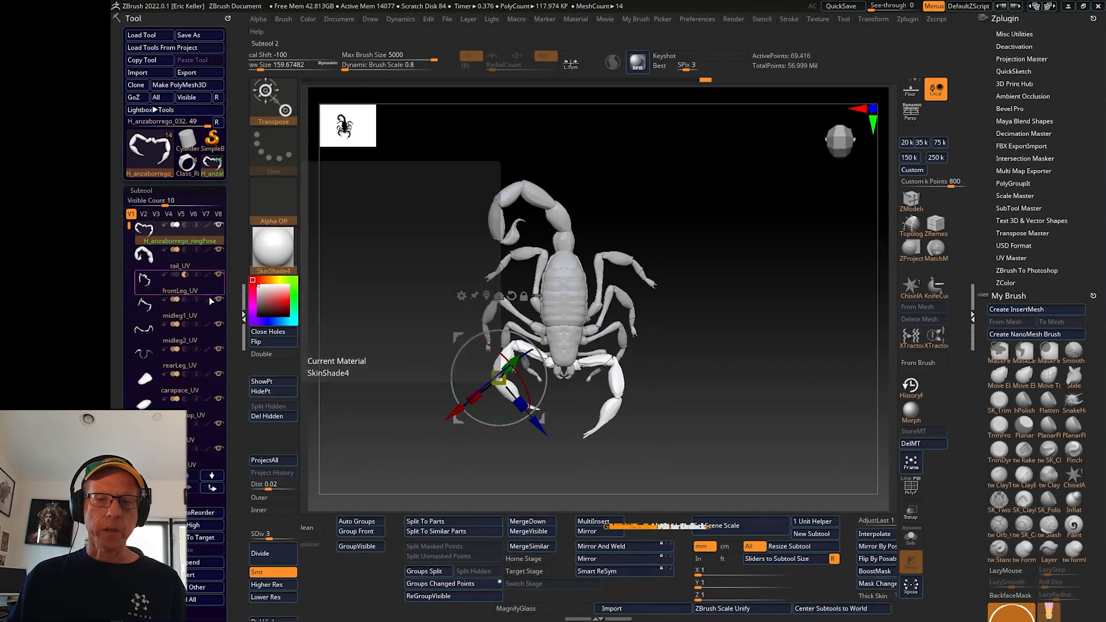
pyautogui.click(188, 162)
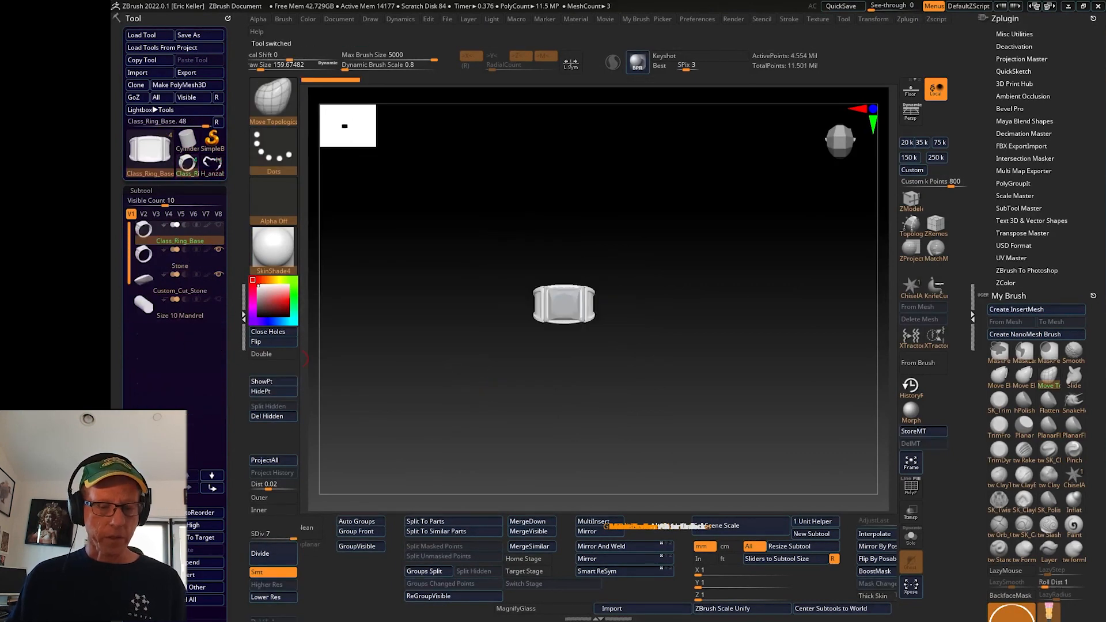
pyautogui.click(150, 487)
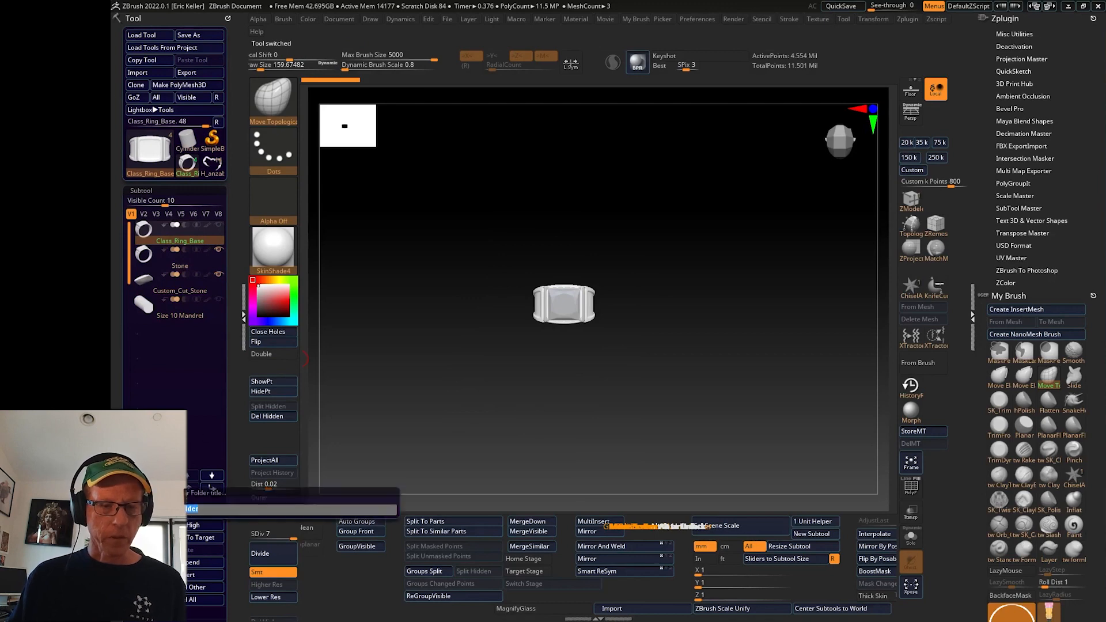
pyautogui.write('rings')
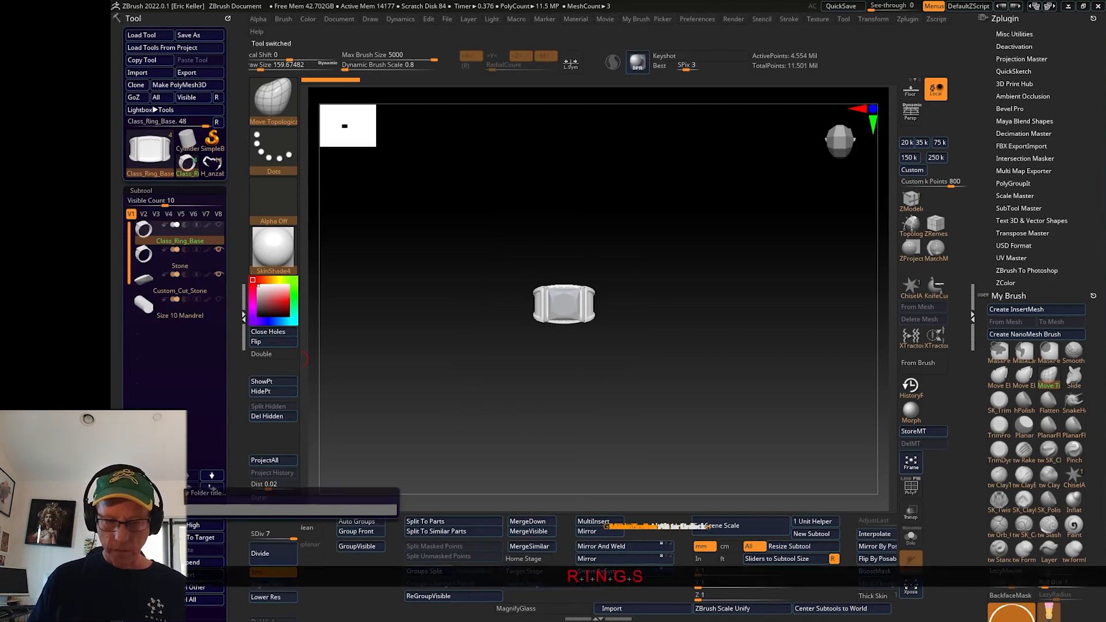
pyautogui.press('Return')
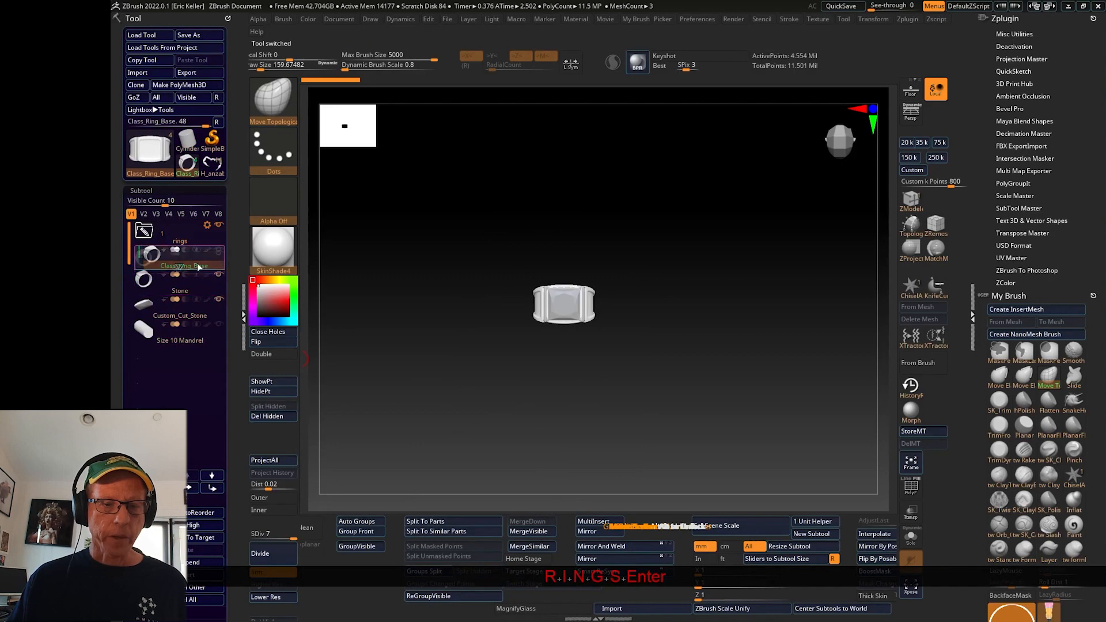
# Move the Stone, Custom_Cut_Stone and Size 10 Mandrel subtools into the rings folder and collapse it
pyautogui.moveTo(196, 263); pyautogui.dragTo(197, 263)
pyautogui.moveTo(195, 301); pyautogui.dragTo(197, 276)
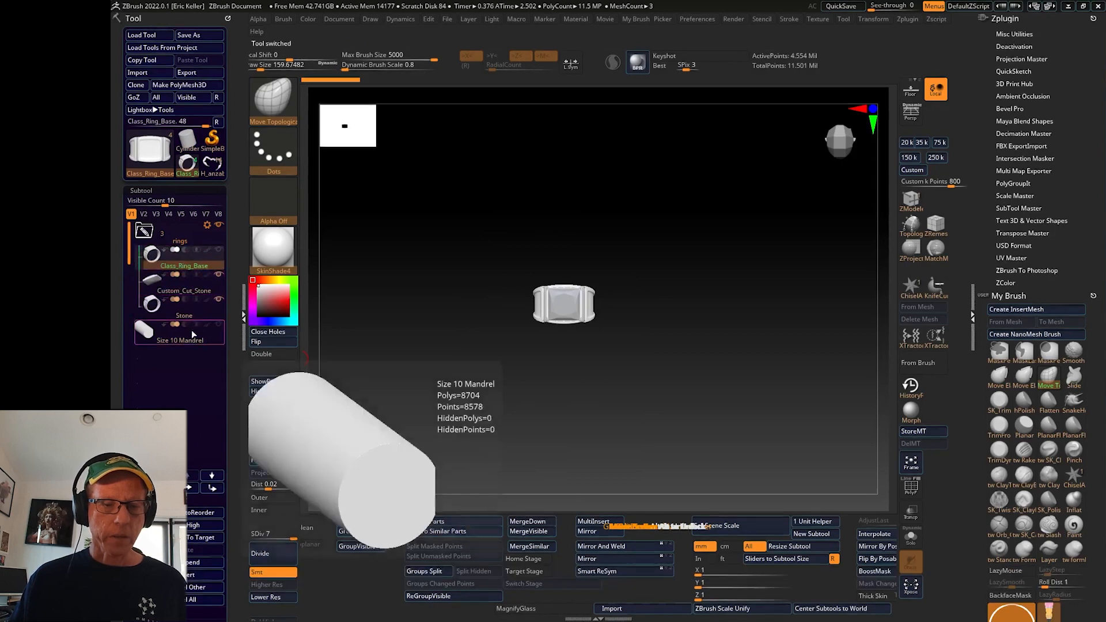
pyautogui.moveTo(192, 331); pyautogui.dragTo(176, 315)
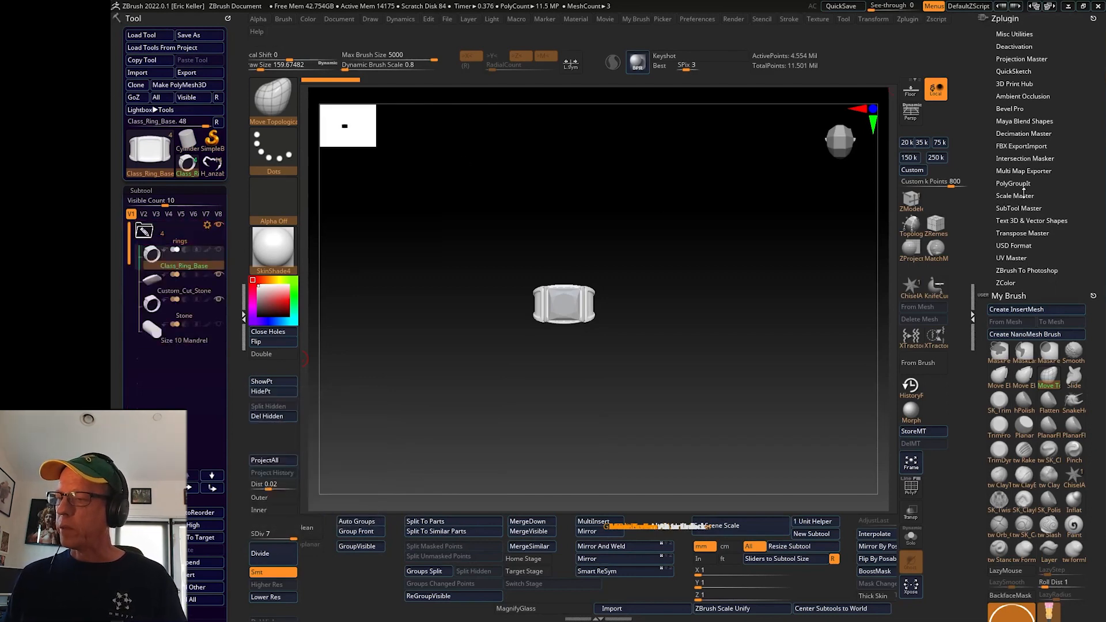
pyautogui.click(151, 231)
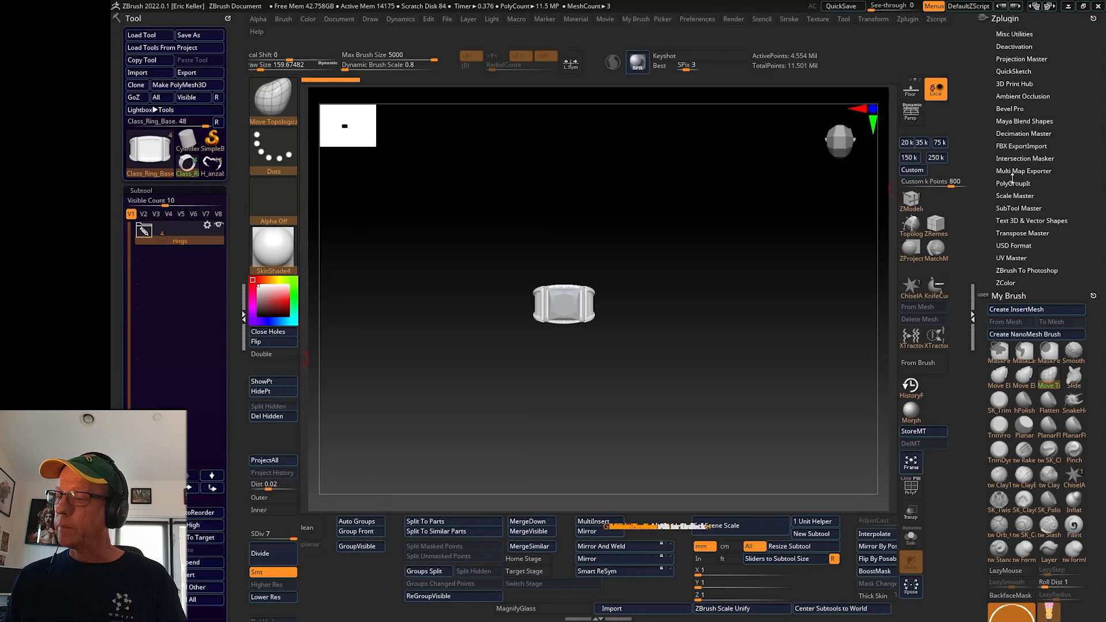
# Copy the rings folder with SubTool Master and paste it into the scorpion tool
pyautogui.click(1018, 208)
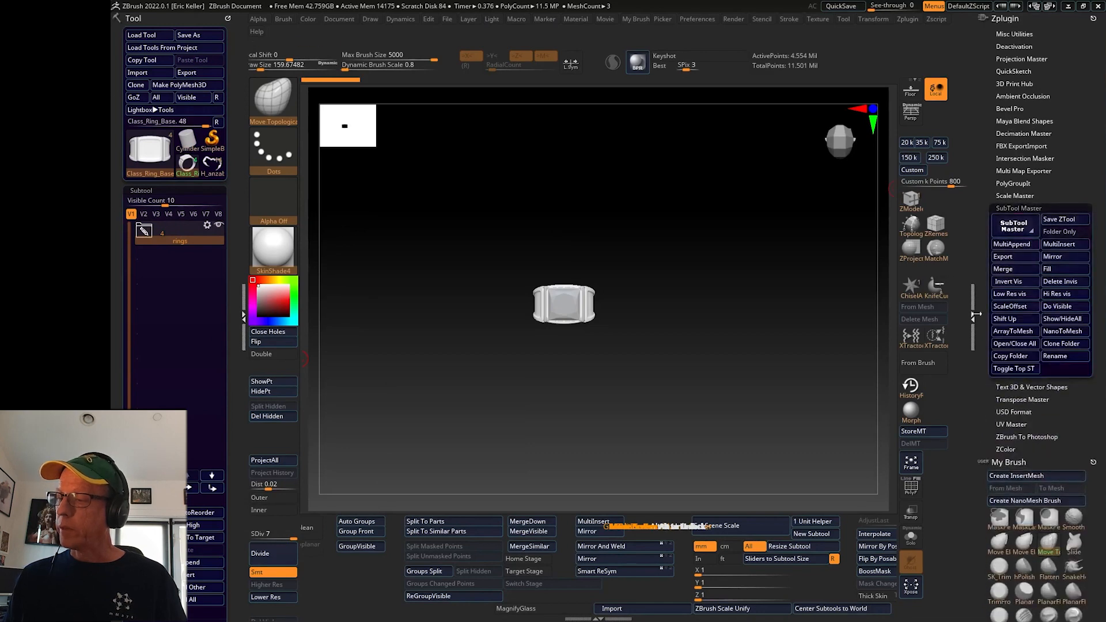
pyautogui.click(1007, 357)
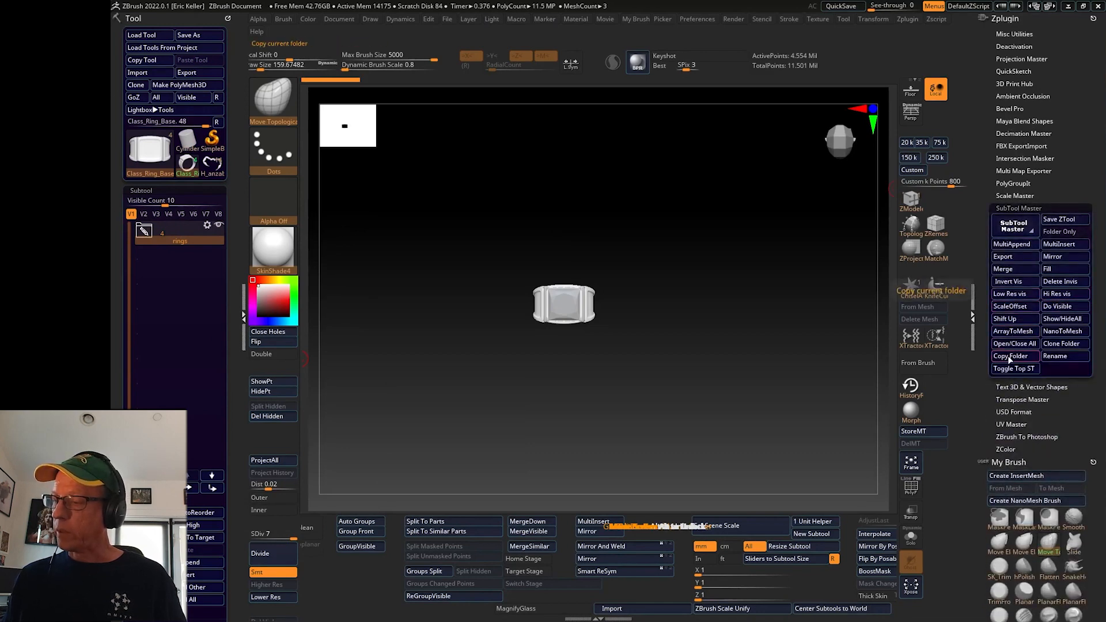
pyautogui.click(221, 169)
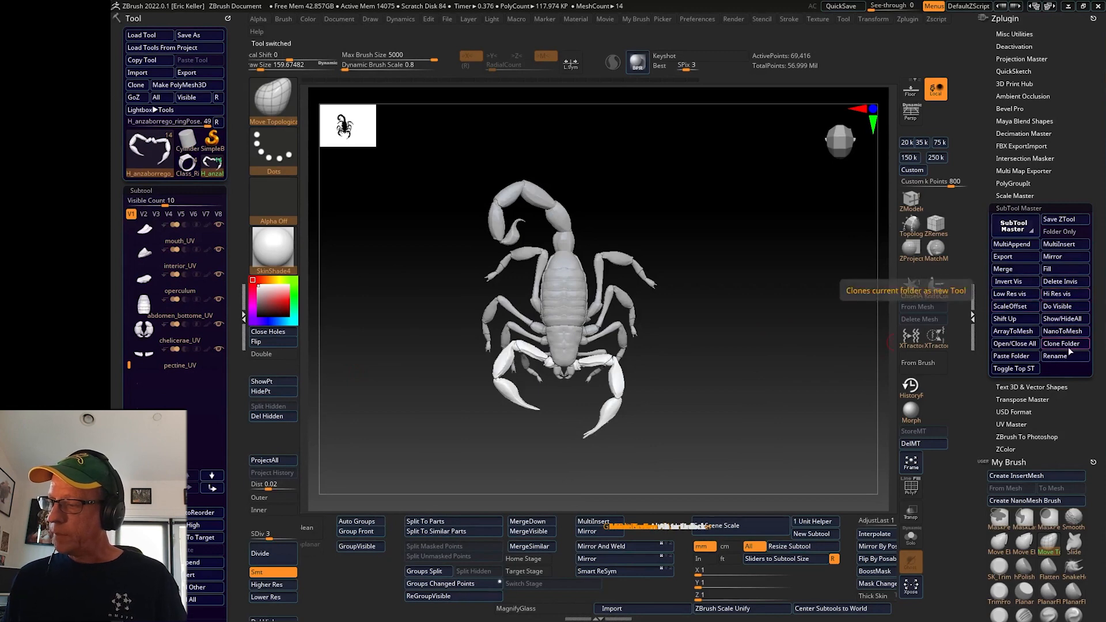
pyautogui.click(1030, 359)
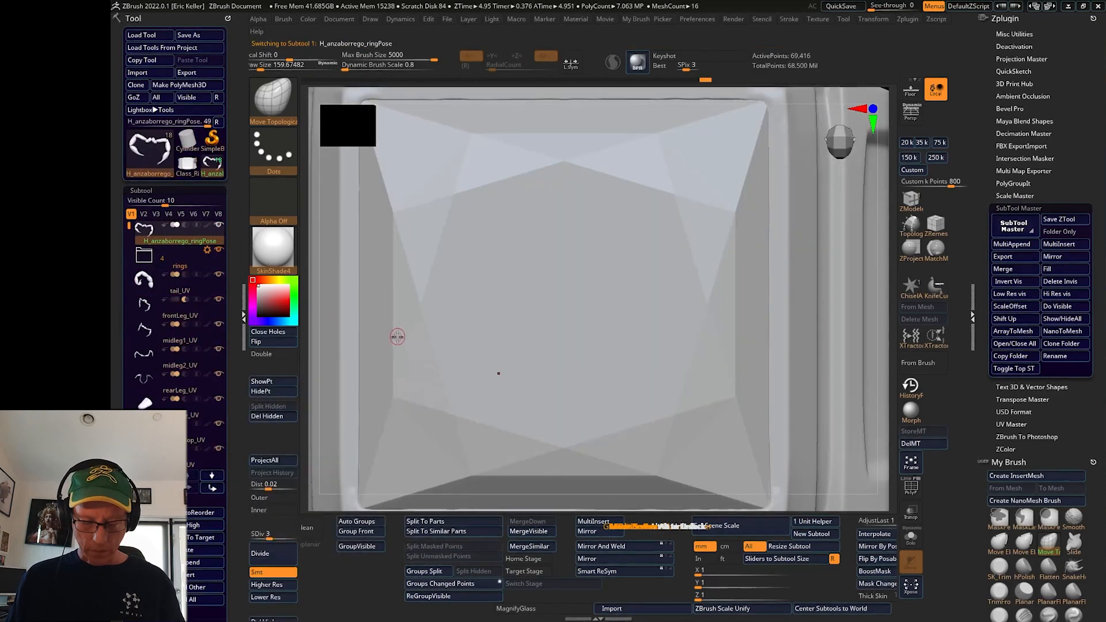
# Compare the ring and scorpion sizes, and place the collapsed rings folder above the H_anzaborrego_ringPose subtool
pyautogui.press('f')
pyautogui.press('f')
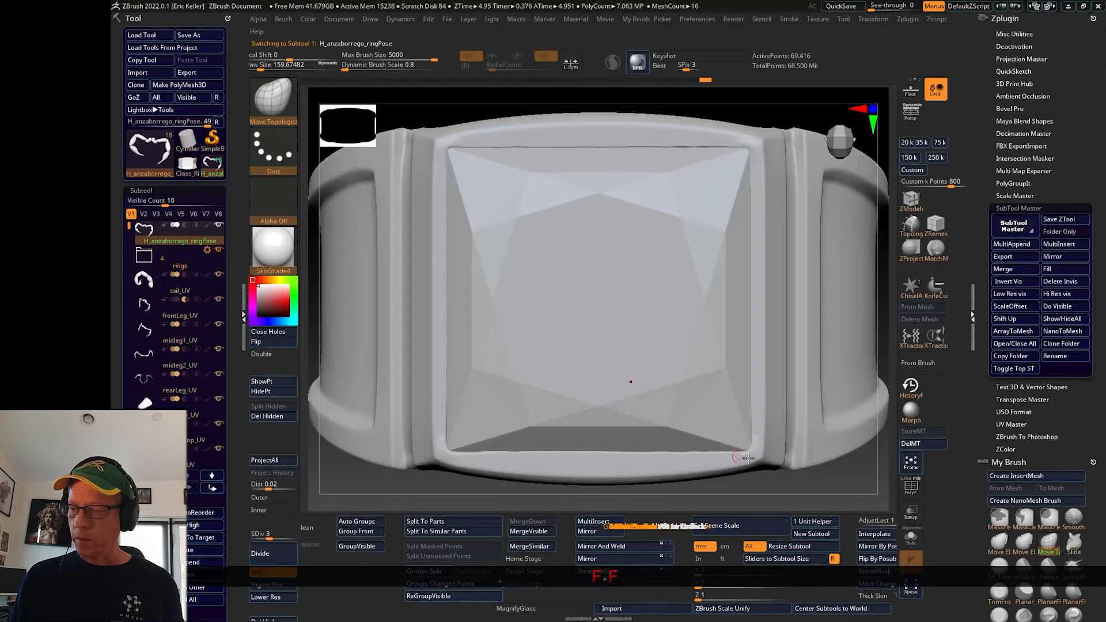
pyautogui.keyDown('alt'); pyautogui.moveTo(849, 481); pyautogui.dragTo(703, 424); pyautogui.keyUp('alt')
pyautogui.moveTo(704, 424); pyautogui.dragTo(729, 429)
pyautogui.moveTo(748, 387)
pyautogui.mouseDown()
pyautogui.moveTo(748, 422)
pyautogui.moveTo(735, 403)
pyautogui.moveTo(720, 435)
pyautogui.moveTo(744, 439)
pyautogui.moveTo(763, 400)
pyautogui.mouseUp()
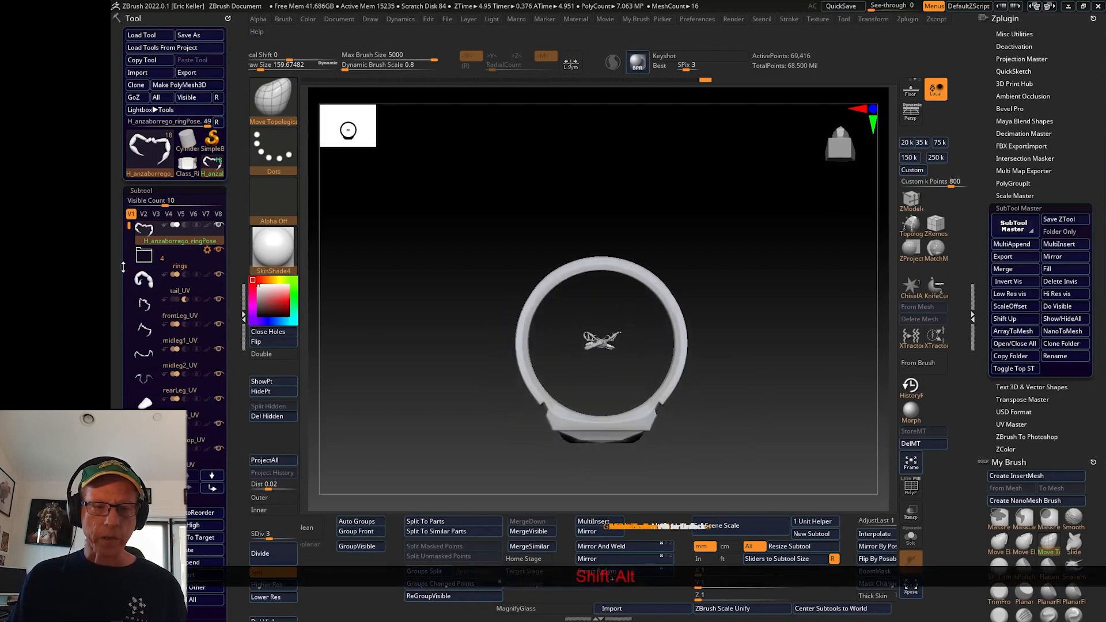
pyautogui.moveTo(144, 257)
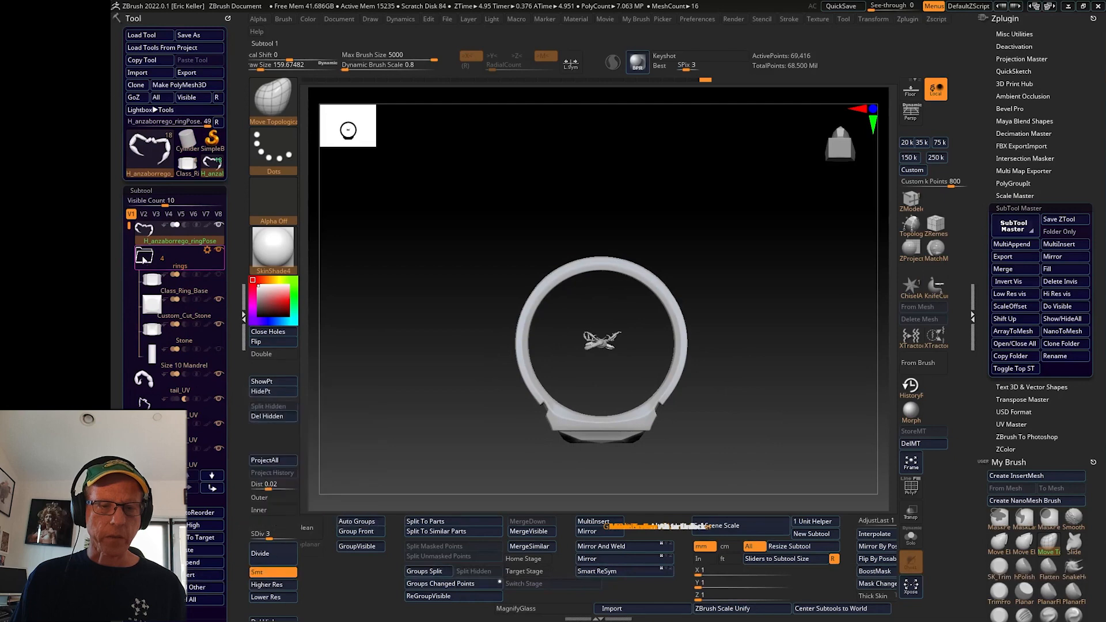
pyautogui.moveTo(148, 227); pyautogui.dragTo(144, 255)
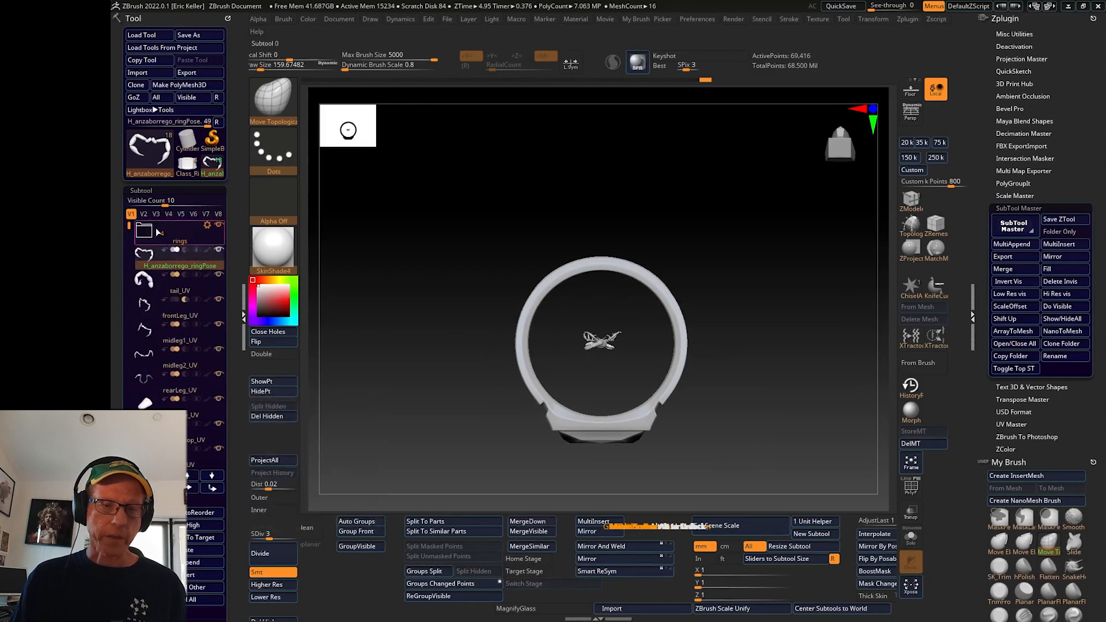
# Create a folder named scorpion holding the H_anzaborrego_ringPose subtool, and set all subtools to their lowest subdivision level
pyautogui.moveTo(467, 384); pyautogui.dragTo(368, 369)
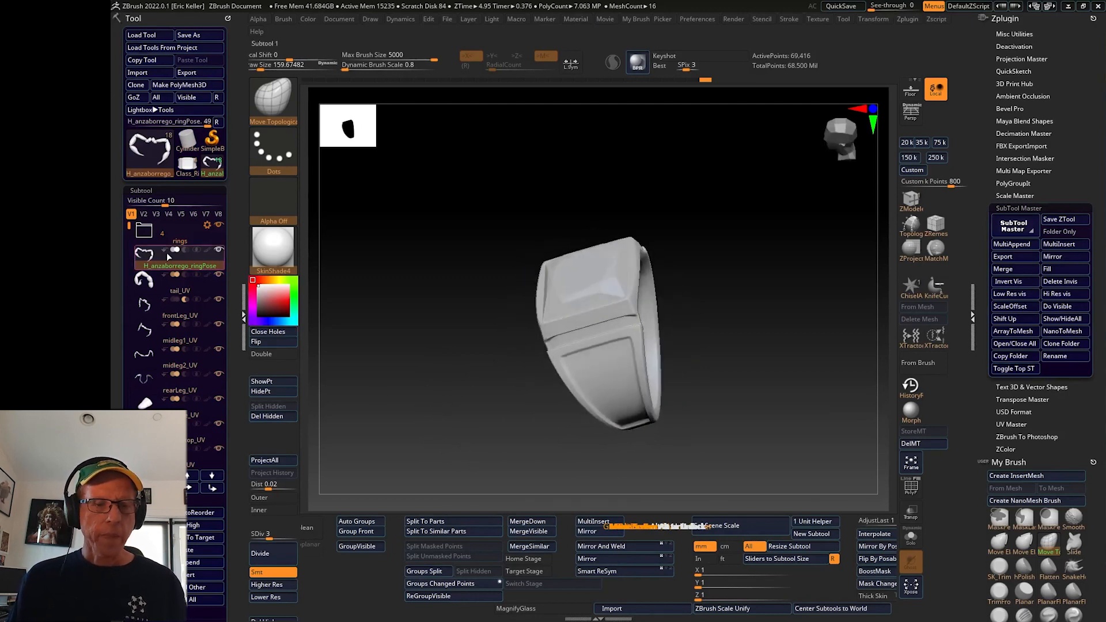
pyautogui.click(223, 353)
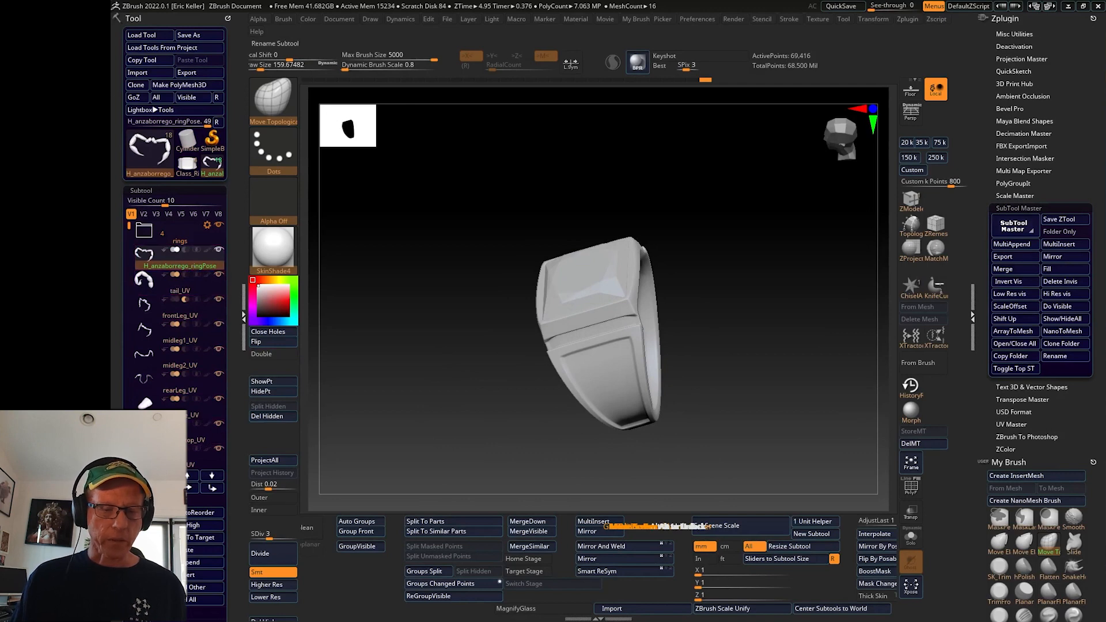
pyautogui.click(151, 488)
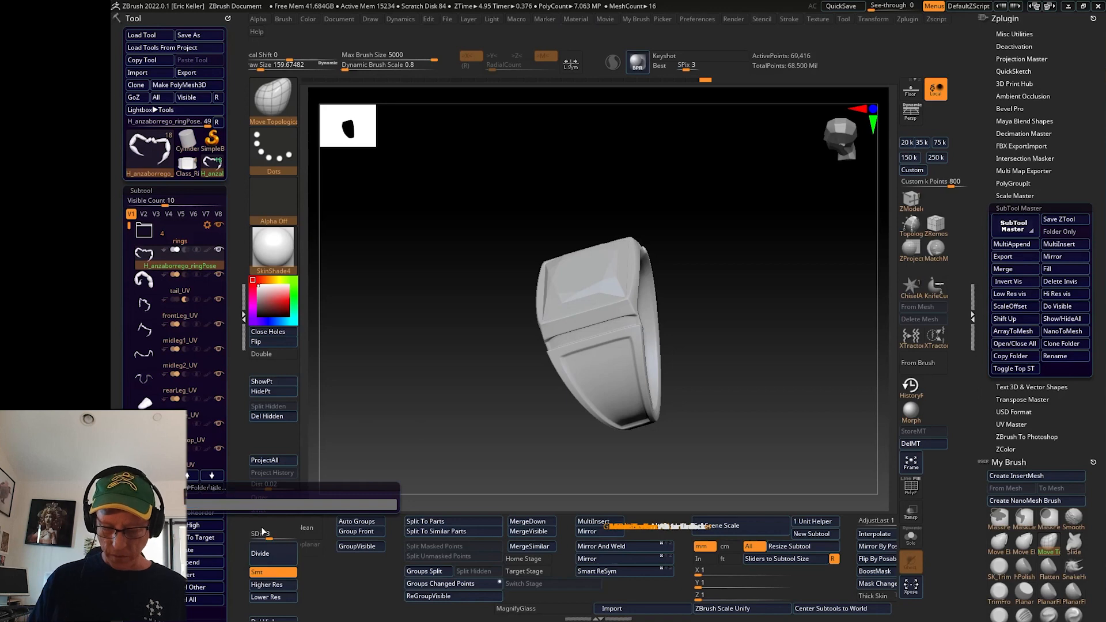
pyautogui.write('scorpion')
pyautogui.press('Return')
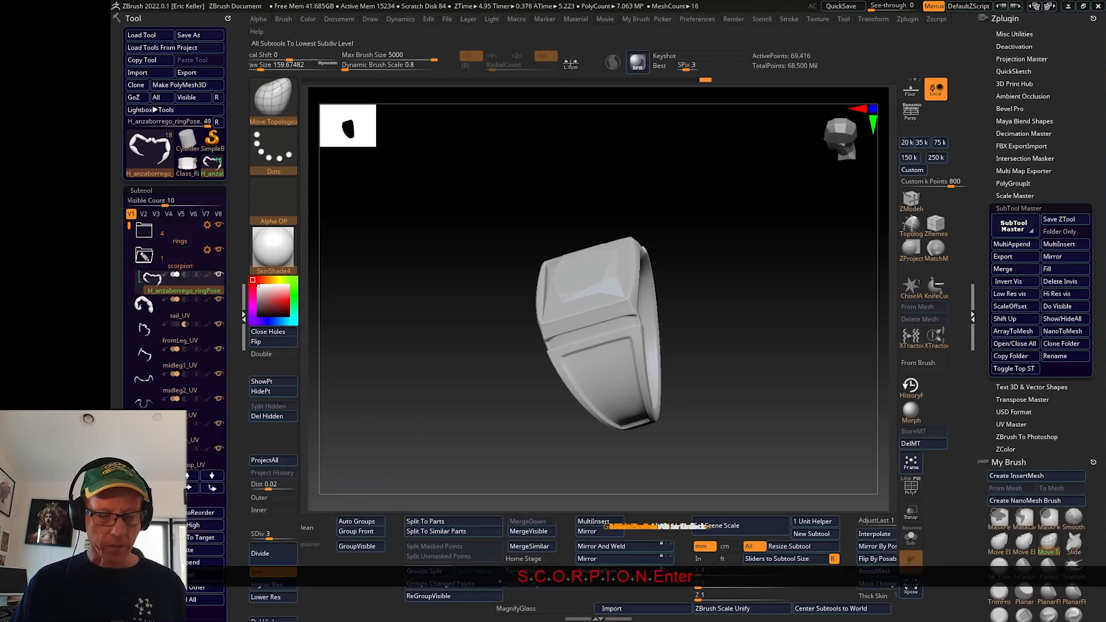
pyautogui.click(151, 525)
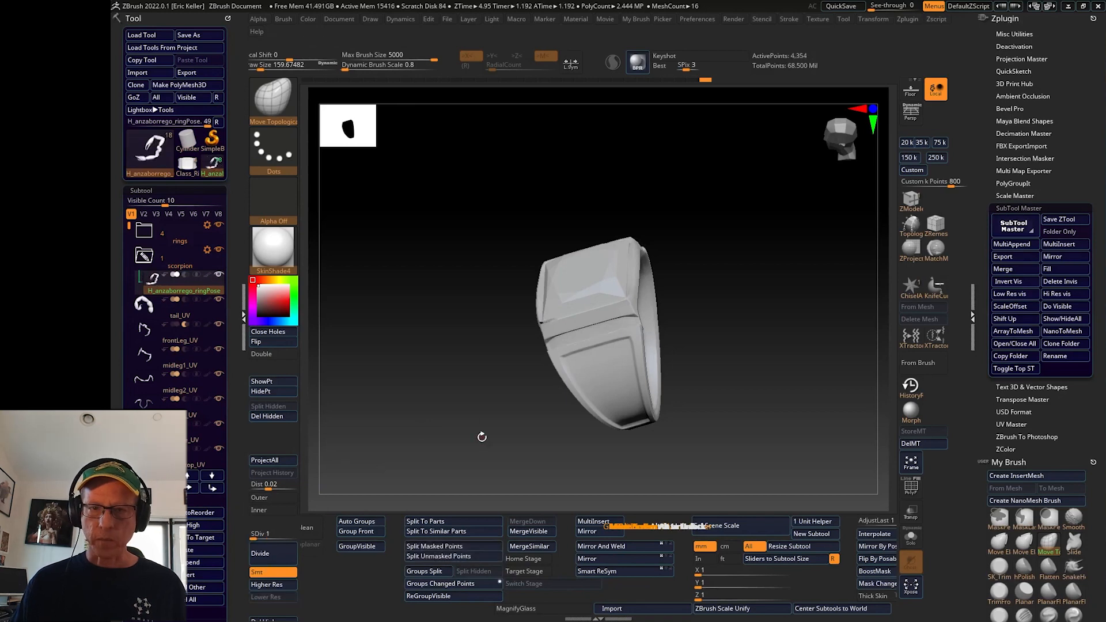
pyautogui.moveTo(455, 424); pyautogui.dragTo(403, 412)
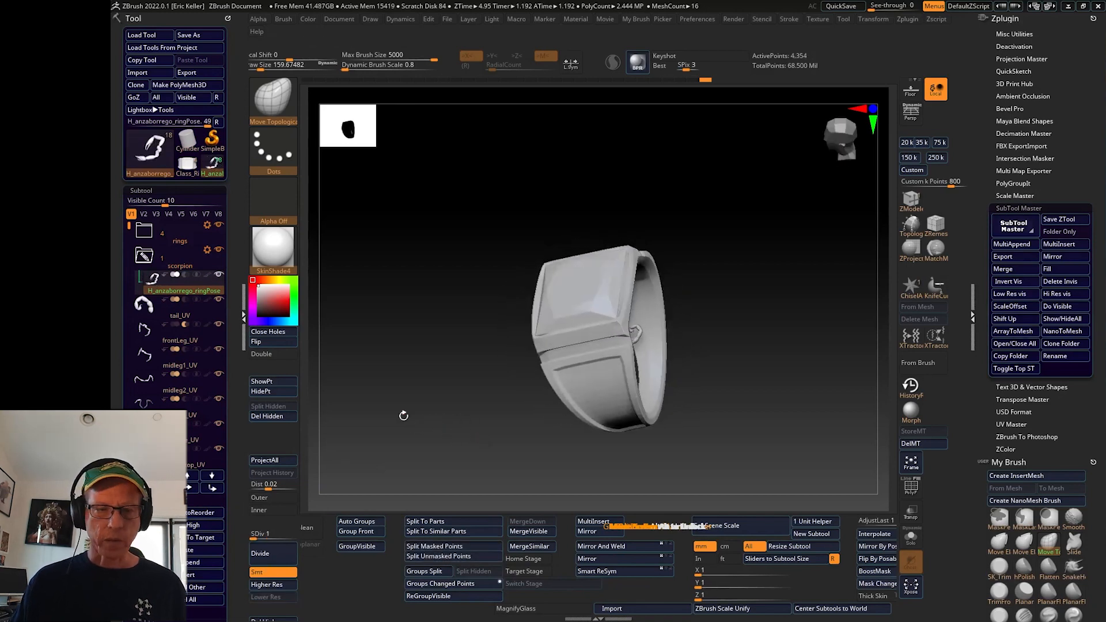
# Move the tail_UV, leg, abdomen_top_UV and carapace_UV subtools into the scorpion folder
pyautogui.click(188, 306)
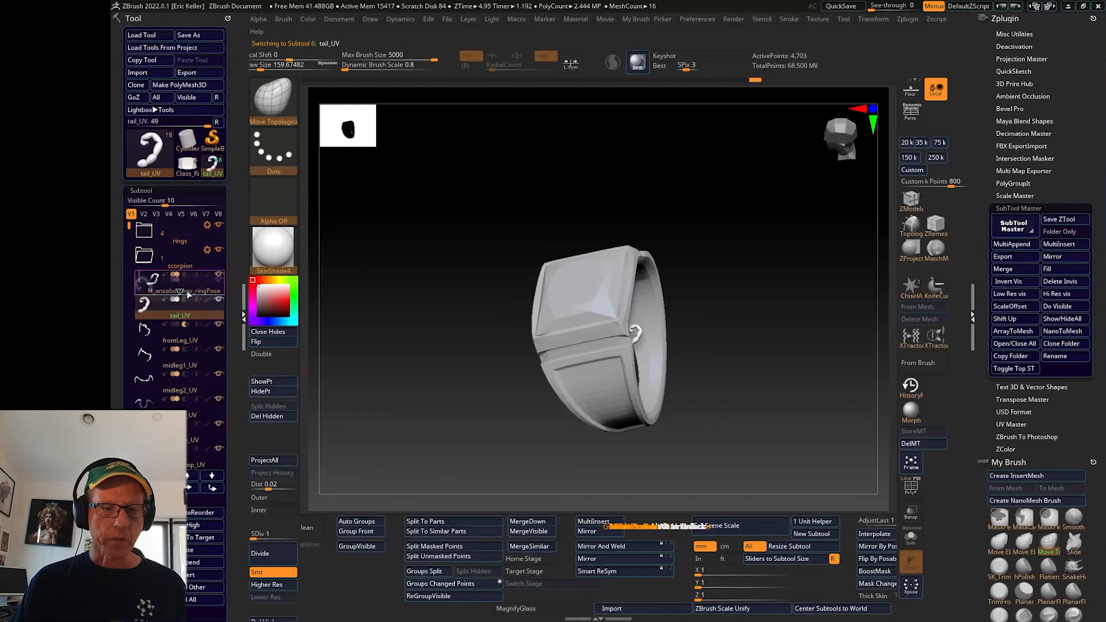
pyautogui.moveTo(191, 312); pyautogui.dragTo(191, 337)
pyautogui.moveTo(192, 375); pyautogui.dragTo(196, 361)
pyautogui.moveTo(194, 399); pyautogui.dragTo(196, 386)
pyautogui.scroll(-3, 179, 355)
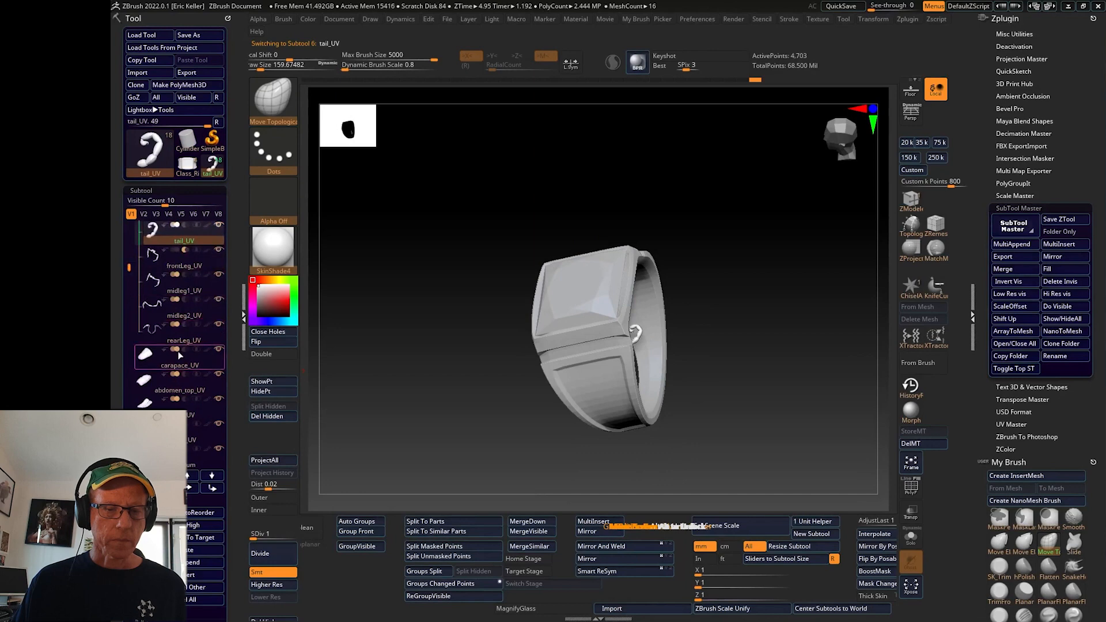
pyautogui.moveTo(187, 339)
pyautogui.mouseDown()
pyautogui.moveTo(192, 376)
pyautogui.moveTo(193, 359)
pyautogui.mouseUp()
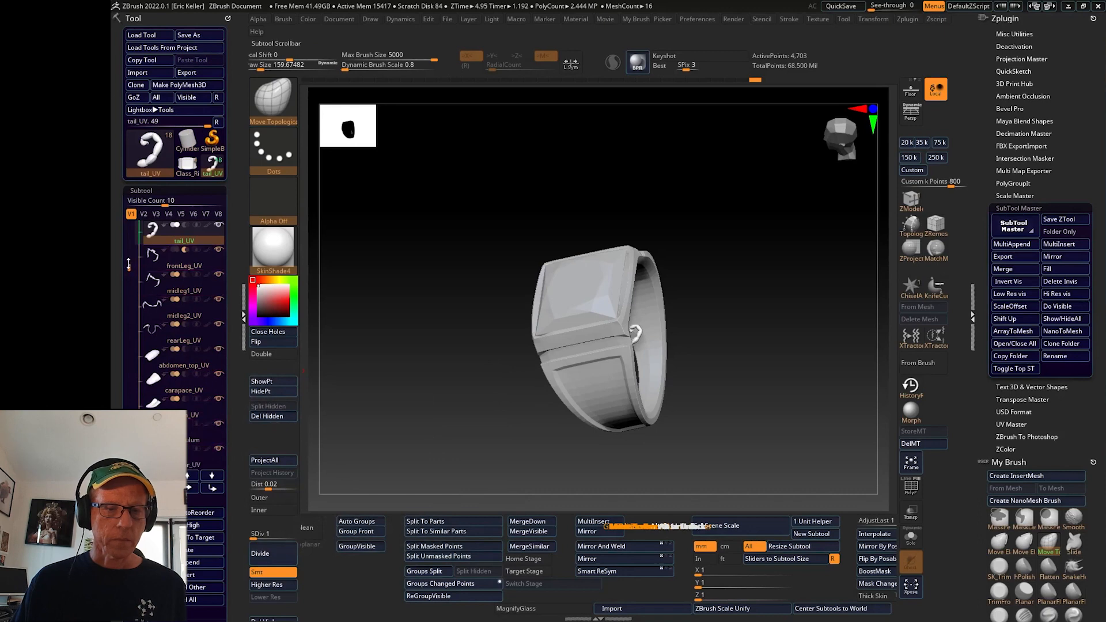
# Move the remaining subtools, from mouth_UV through pectine_UV, into the scorpion folder and collapse it
pyautogui.moveTo(128, 266); pyautogui.dragTo(129, 327)
pyautogui.click(189, 389)
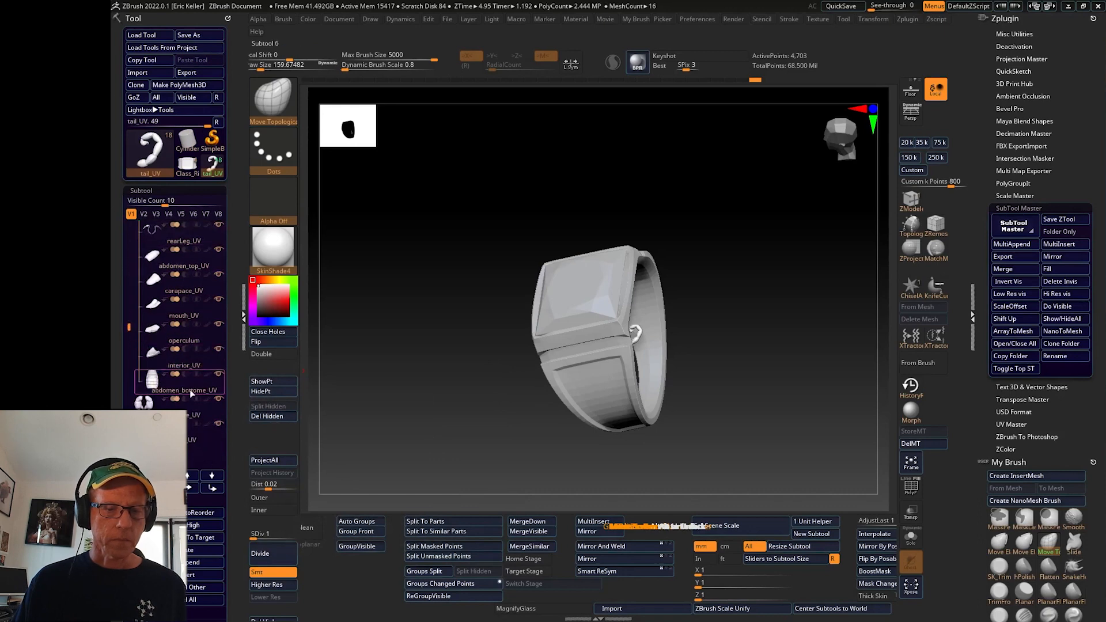
pyautogui.click(201, 427)
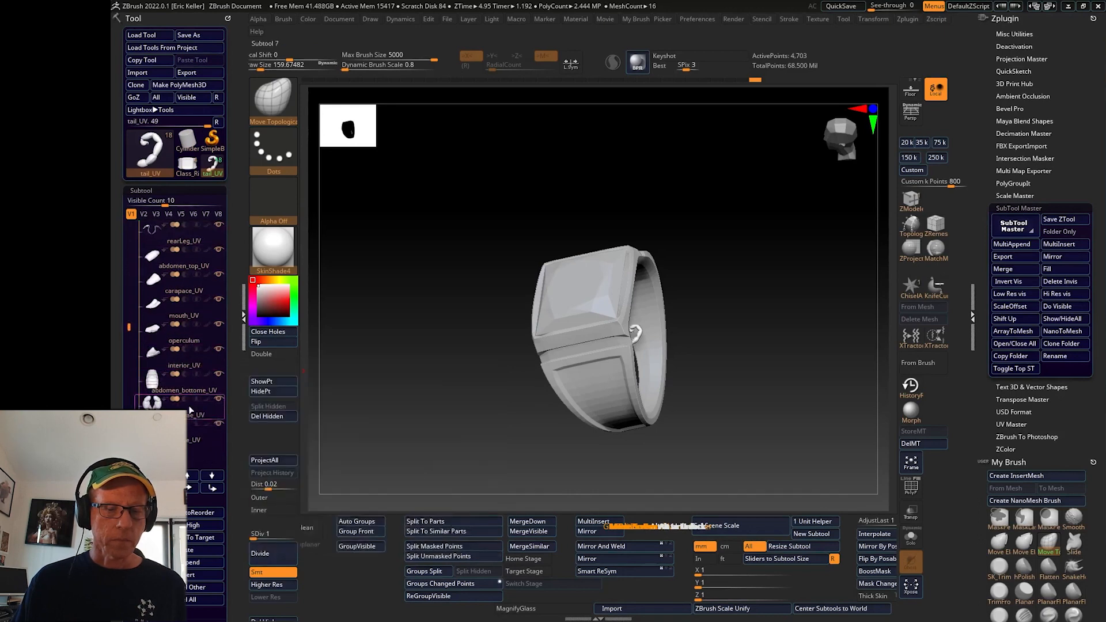
pyautogui.moveTo(128, 327); pyautogui.dragTo(133, 218)
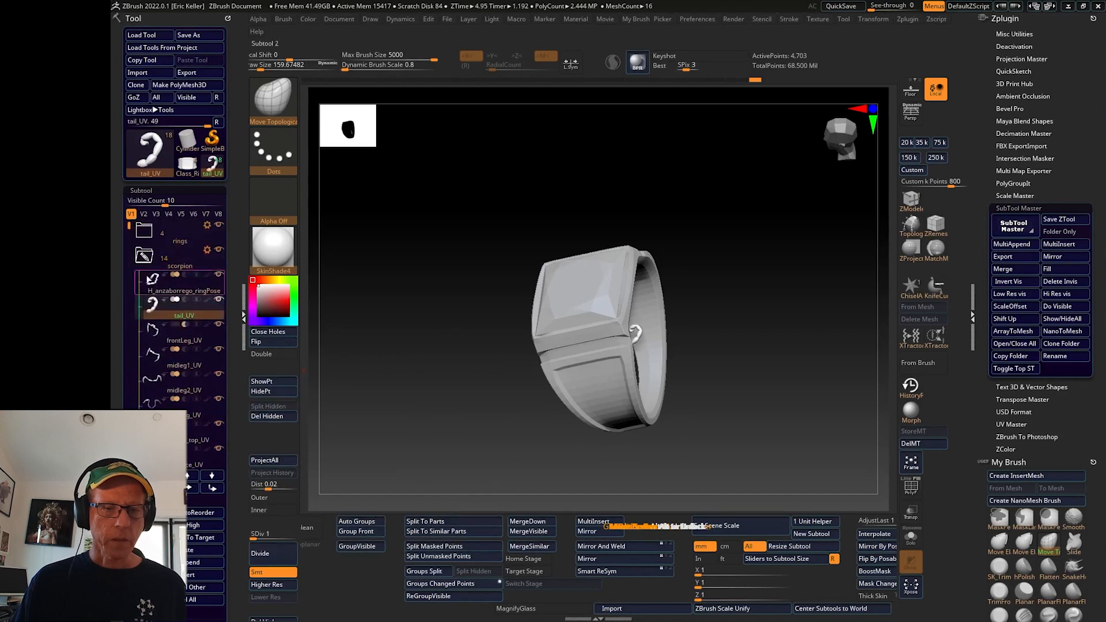
pyautogui.click(156, 268)
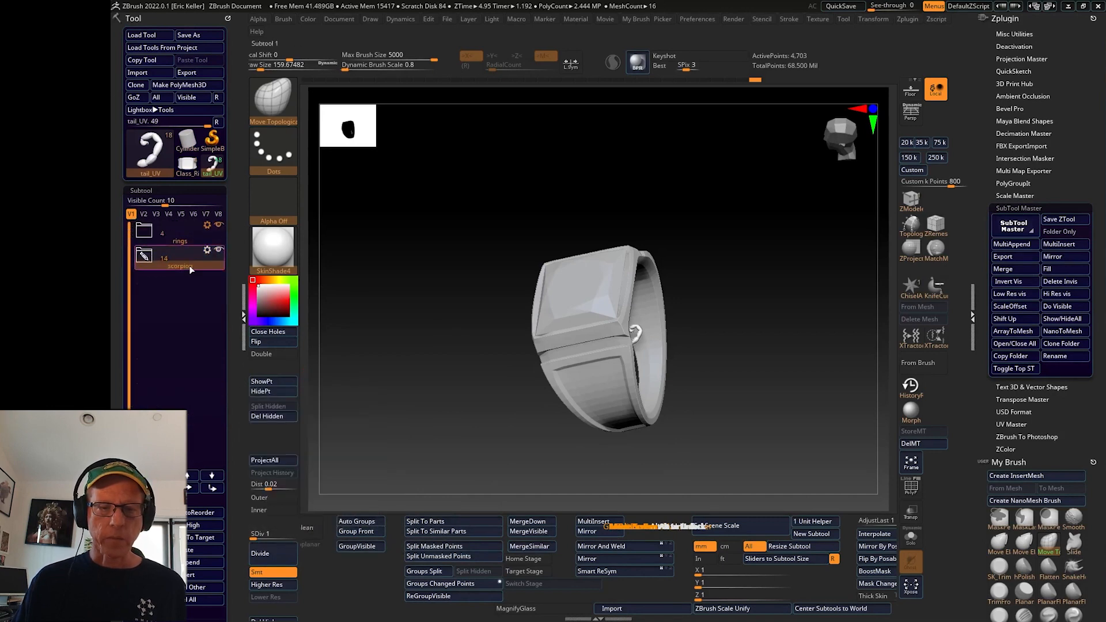
# Activate Transpose Set on the scorpion folder and change the material to StartupMaterial
pyautogui.click(206, 250)
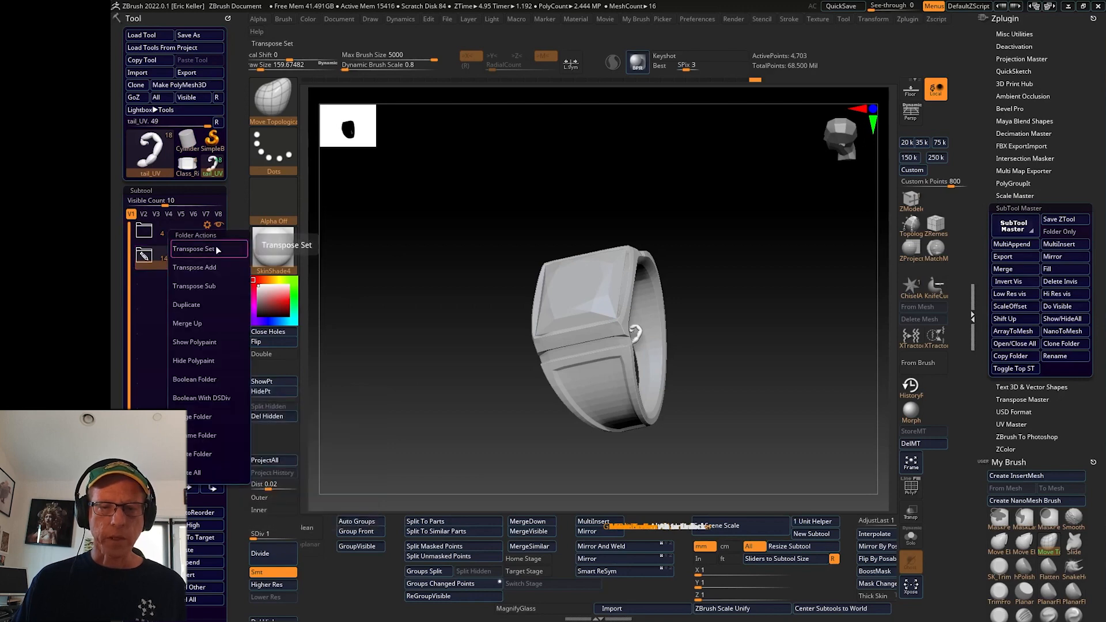
pyautogui.click(217, 249)
pyautogui.moveTo(455, 358); pyautogui.dragTo(427, 353)
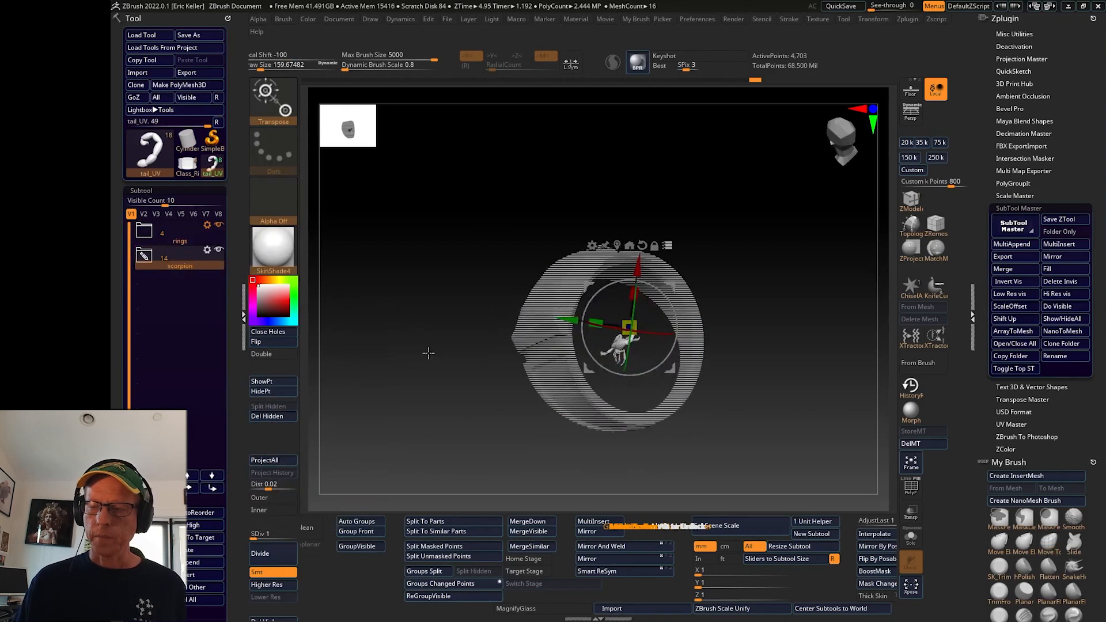
pyautogui.click(274, 259)
pyautogui.click(340, 256)
pyautogui.moveTo(340, 256); pyautogui.dragTo(379, 331)
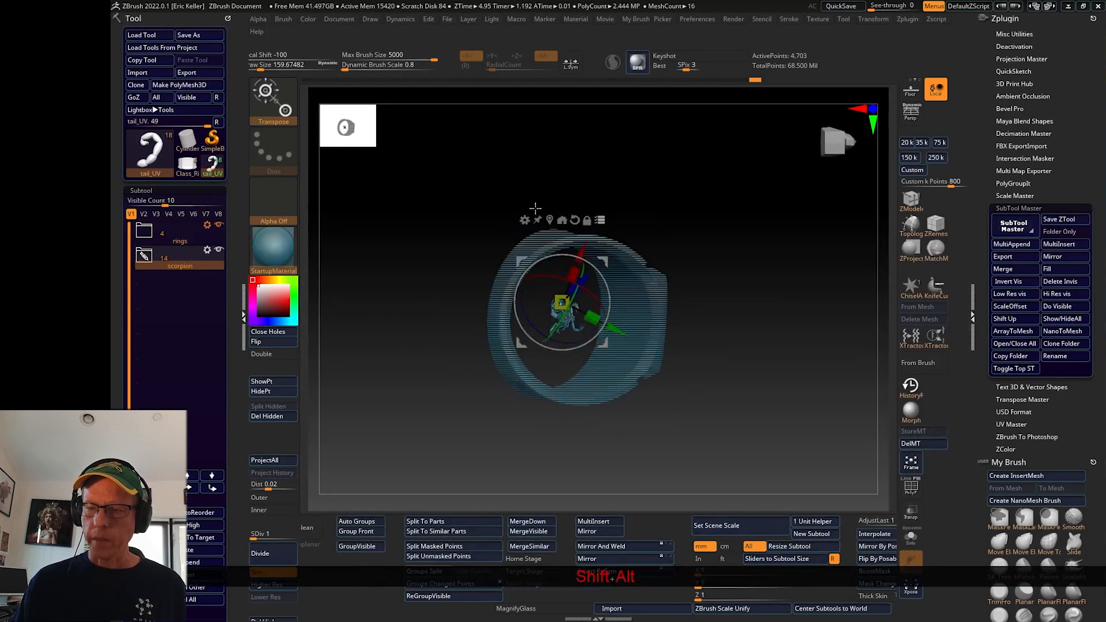
# Center the transpose gizmo on the unmasked scorpion mesh and reset the gizmo's orientation
pyautogui.keyDown('alt'); pyautogui.keyDown('shift'); pyautogui.click(550, 221); pyautogui.keyUp('shift'); pyautogui.keyUp('alt')
pyautogui.moveTo(779, 309); pyautogui.dragTo(574, 254)
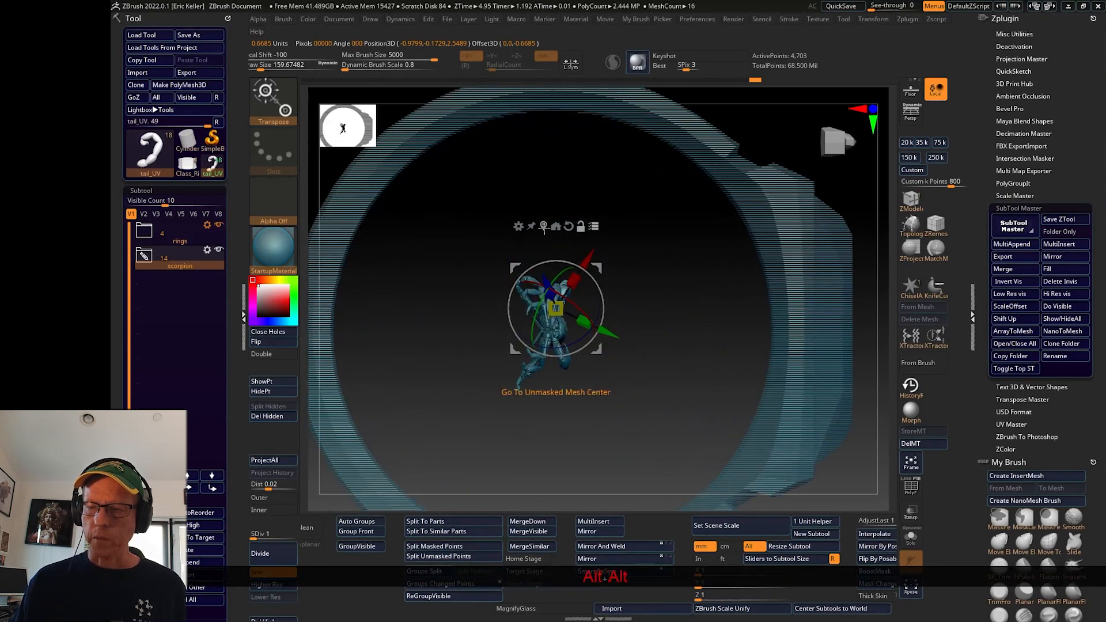
pyautogui.click(569, 225)
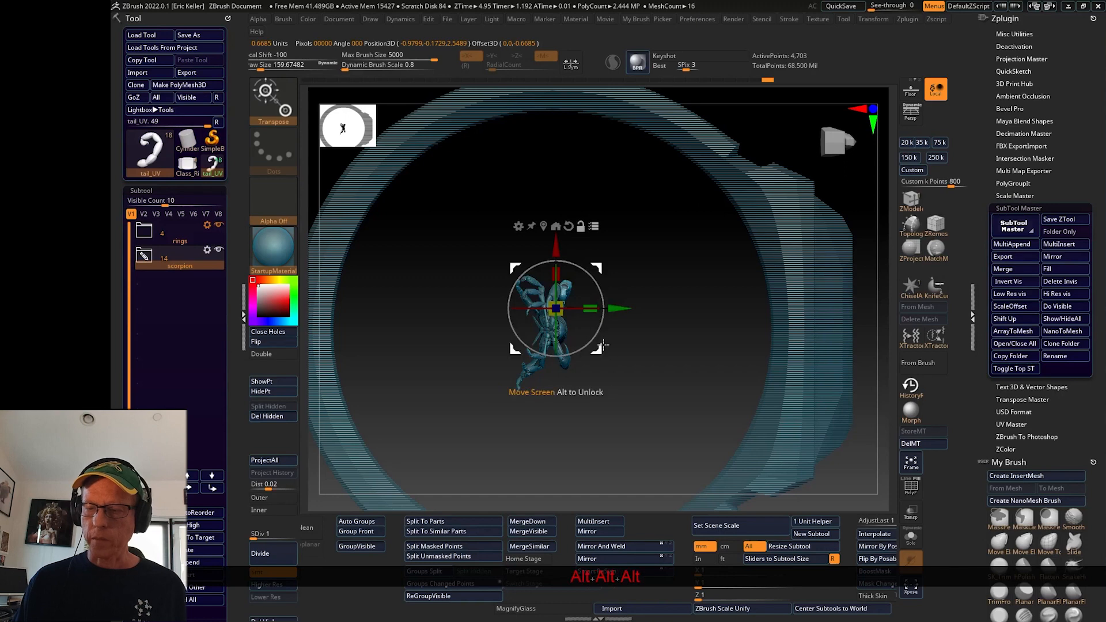
# Try moving the whole scorpion with the gizmo, list the folder's subtools, and undo each attempted move
pyautogui.moveTo(622, 357); pyautogui.dragTo(521, 349)
pyautogui.hotkey('ctrl', 'z')
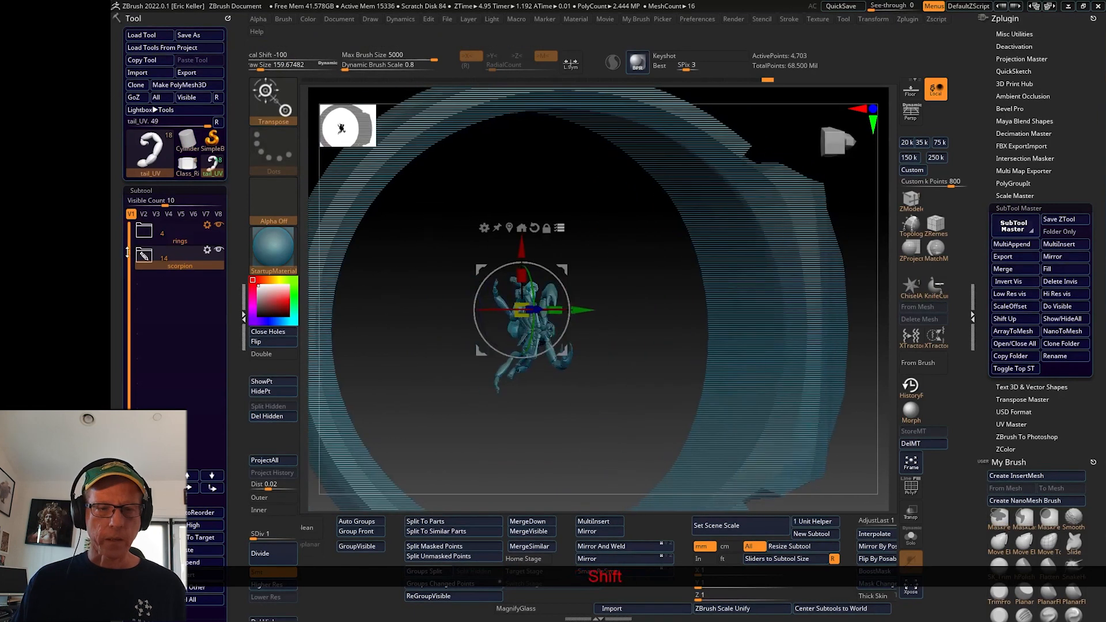
pyautogui.click(145, 256)
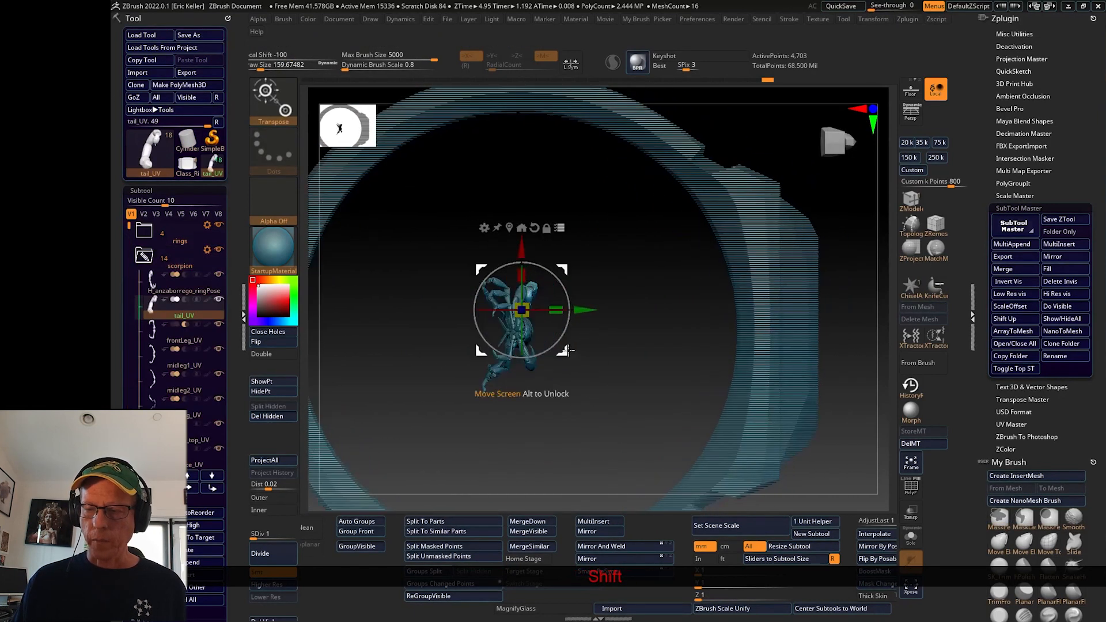
pyautogui.moveTo(563, 350); pyautogui.dragTo(726, 365)
pyautogui.moveTo(614, 369); pyautogui.dragTo(605, 420)
pyautogui.hotkey('ctrl', 'z')
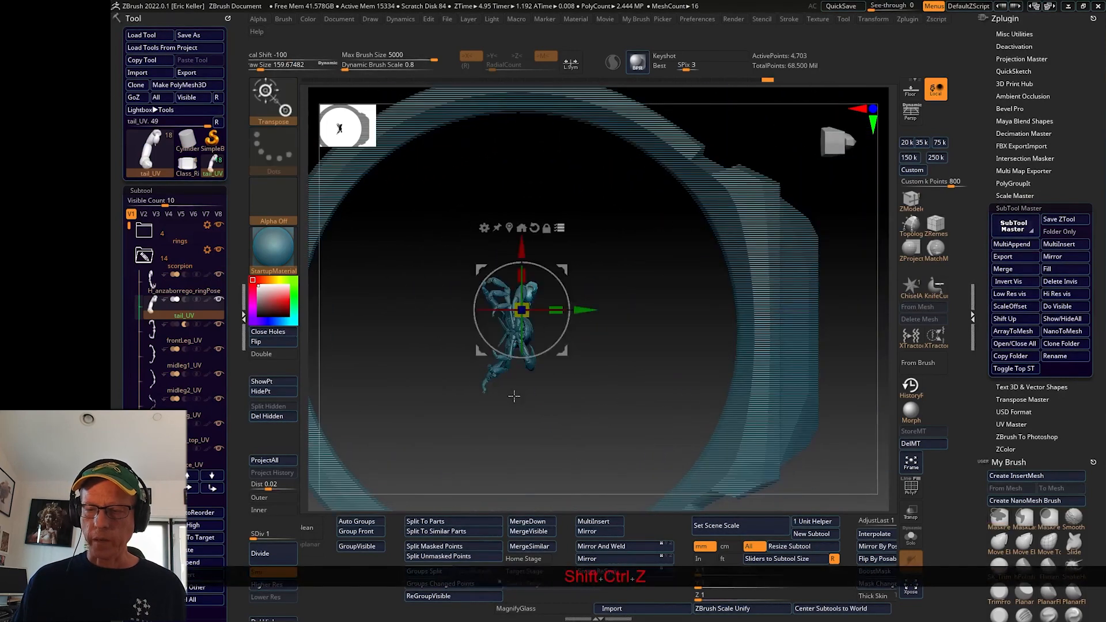
# Inspect the tail_UV subtool on its own in Solo mode, and show all the subtools again
pyautogui.keyDown('alt'); pyautogui.moveTo(527, 437); pyautogui.dragTo(804, 470); pyautogui.keyUp('alt')
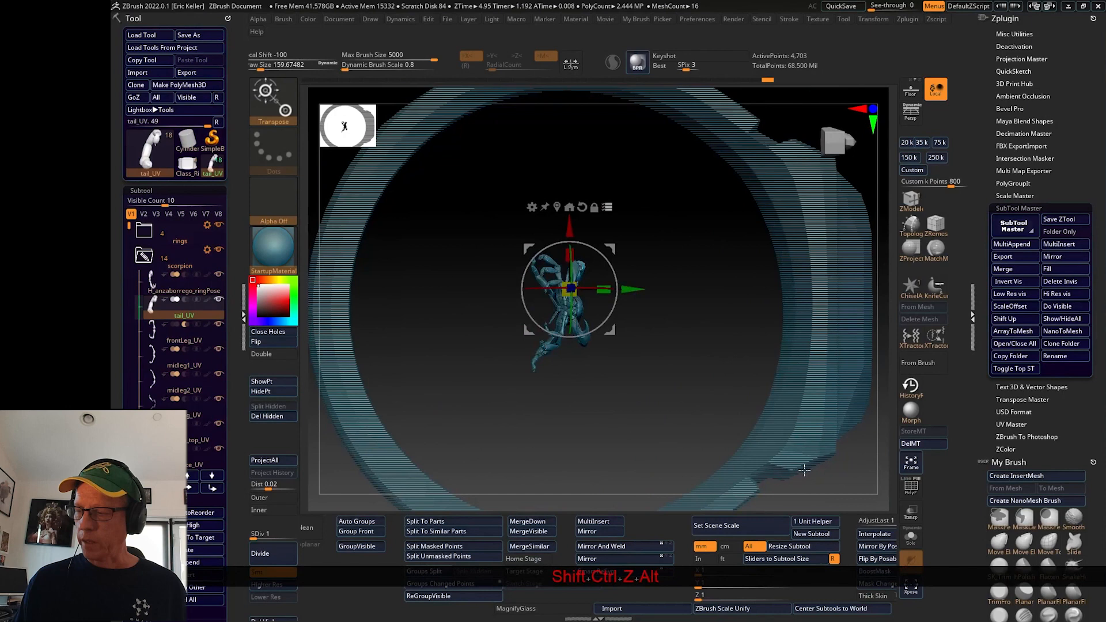
pyautogui.click(920, 544)
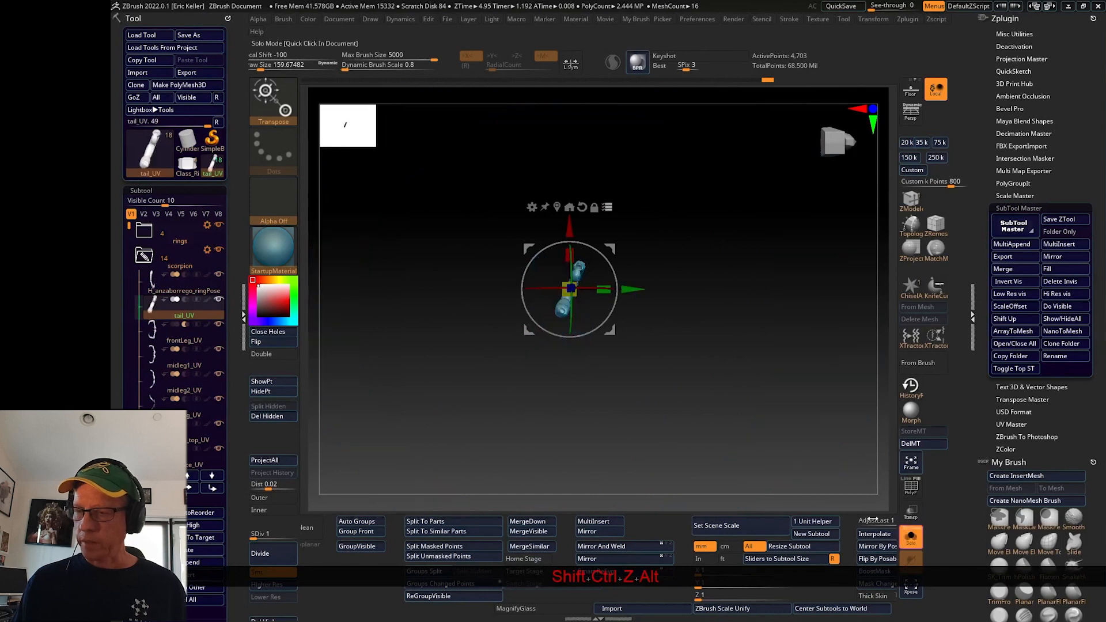
pyautogui.click(918, 540)
# Clear the masks on the H_anzaborrego_ringPose, tail_UV, frontLeg_UV, midleg1_UV and midleg2_UV subtools
pyautogui.click(178, 286)
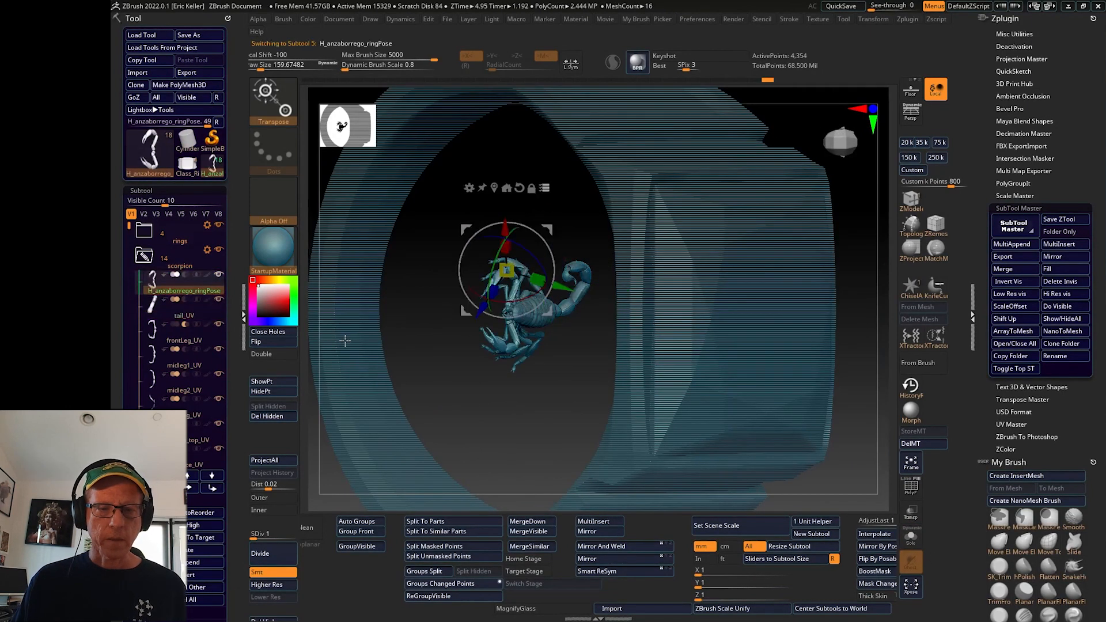
pyautogui.keyDown('alt'); pyautogui.moveTo(451, 400); pyautogui.dragTo(501, 460); pyautogui.keyUp('alt')
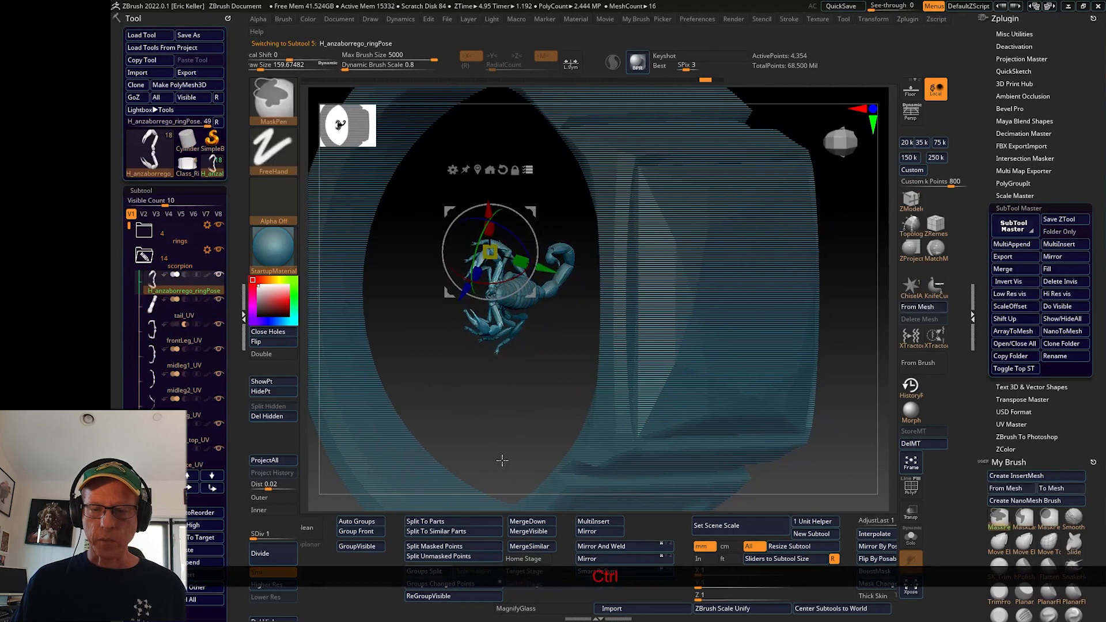
pyautogui.click(201, 310)
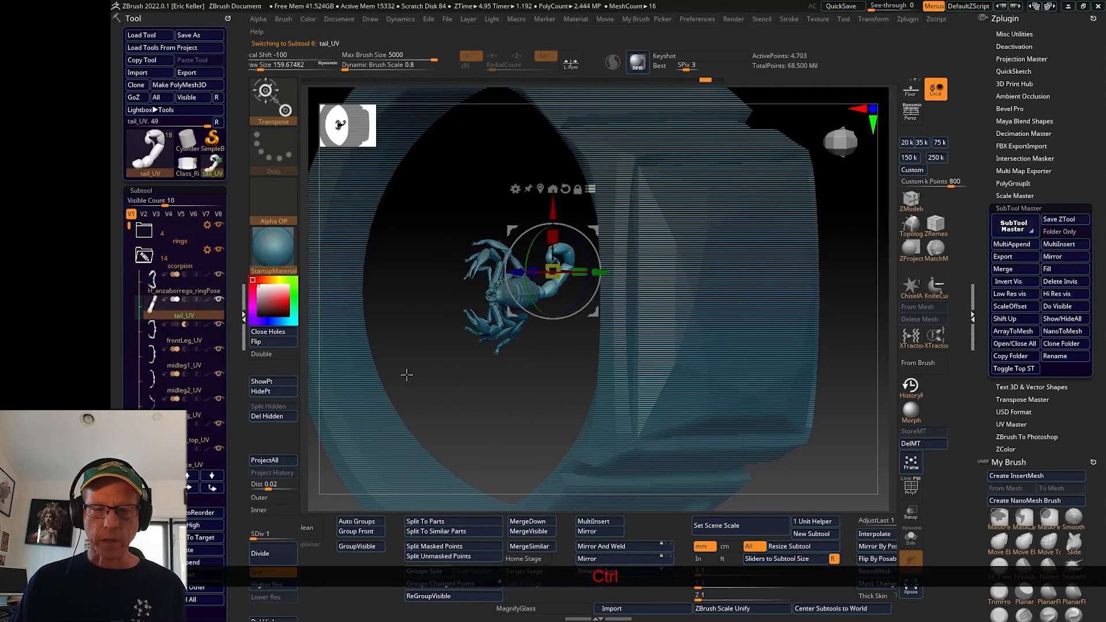
pyautogui.click(212, 344)
pyautogui.click(206, 365)
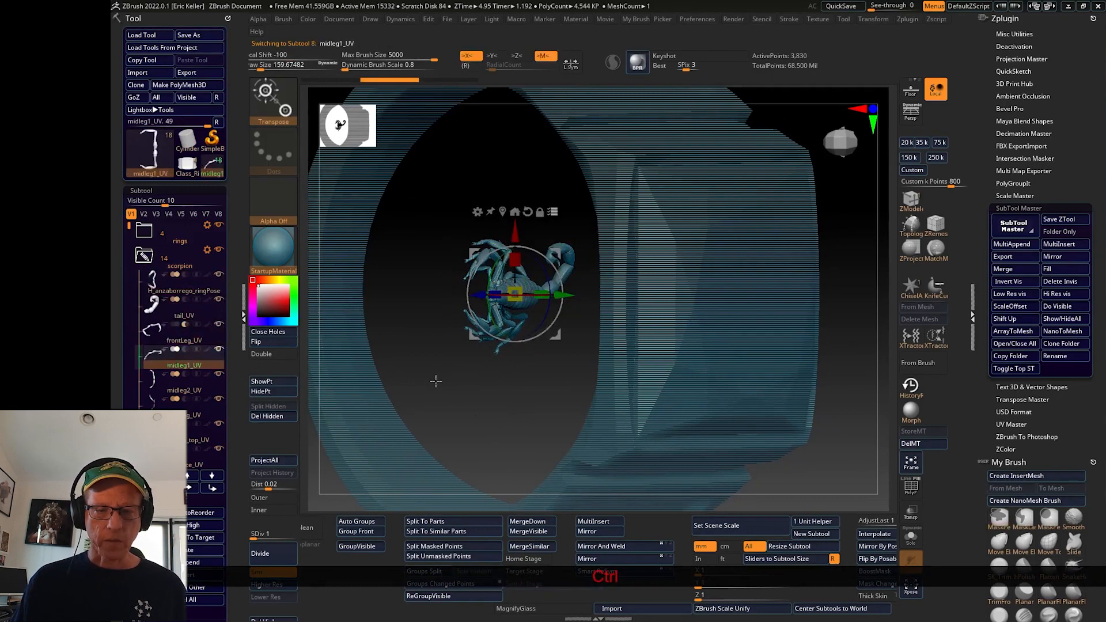
pyautogui.click(198, 388)
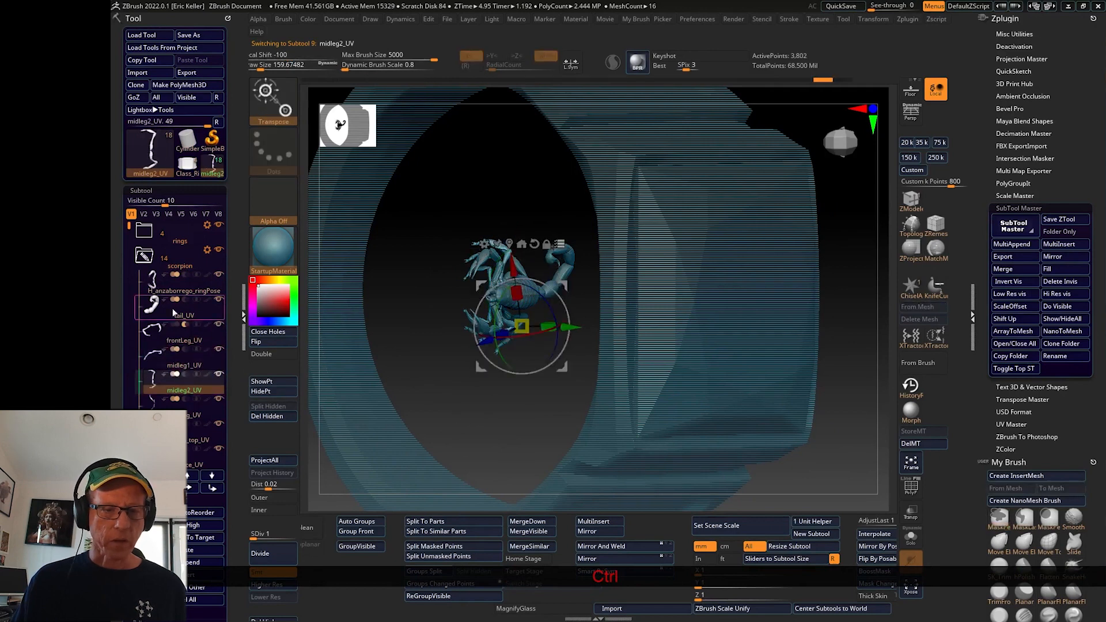
# Clear the masks on the rearLeg_UV, abdomen_top_UV, carapace_UV, mouth_UV and operculum subtools
pyautogui.scroll(-4, 198, 299)
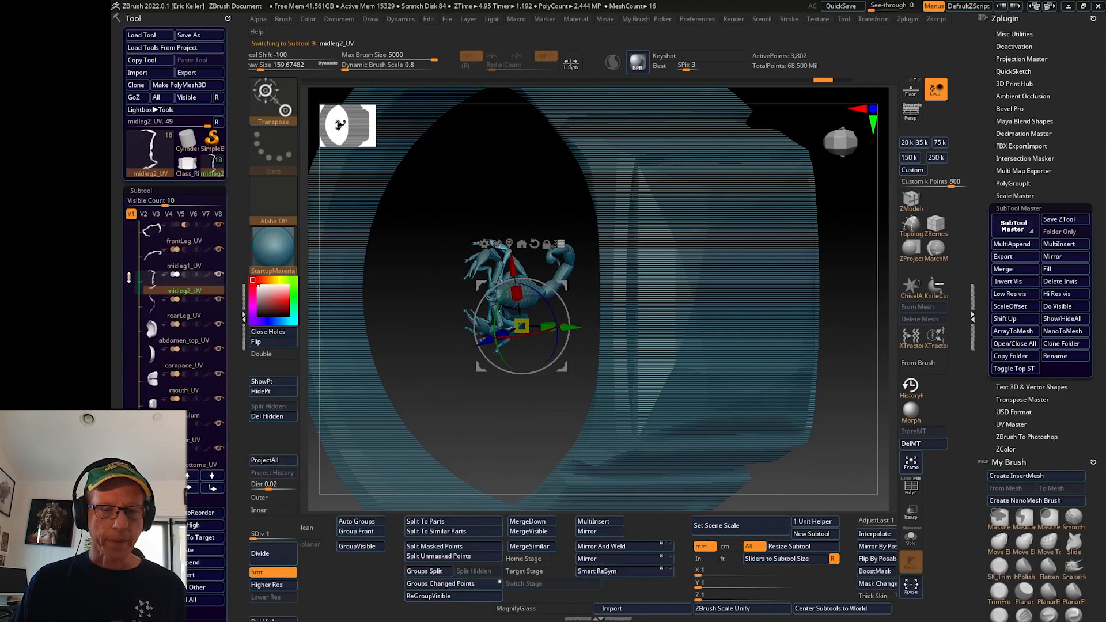
pyautogui.click(206, 314)
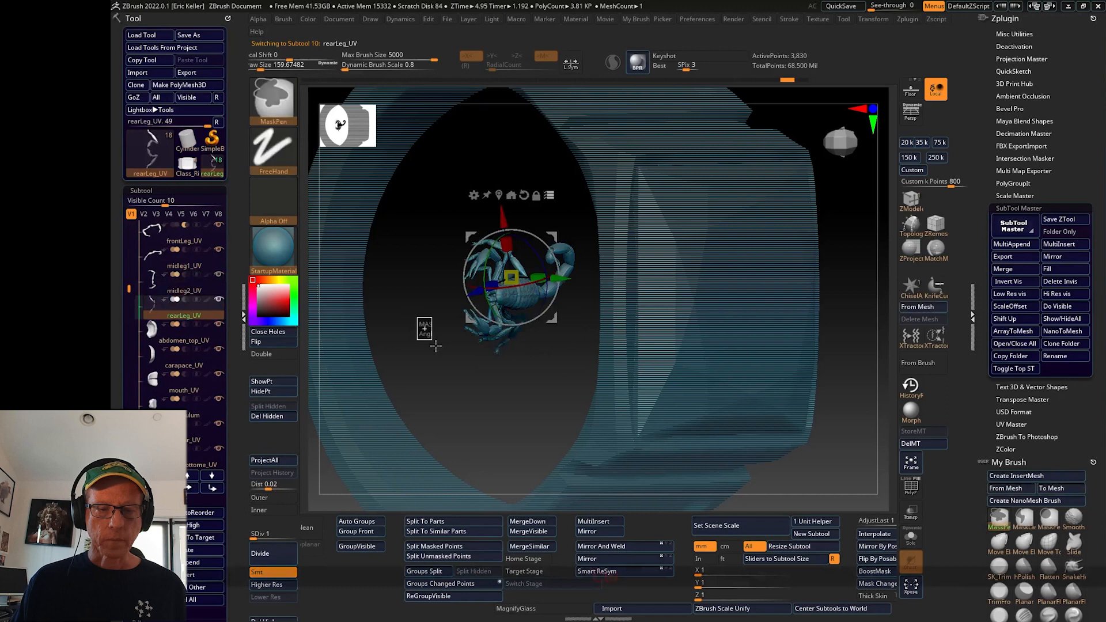
pyautogui.click(194, 327)
pyautogui.click(205, 358)
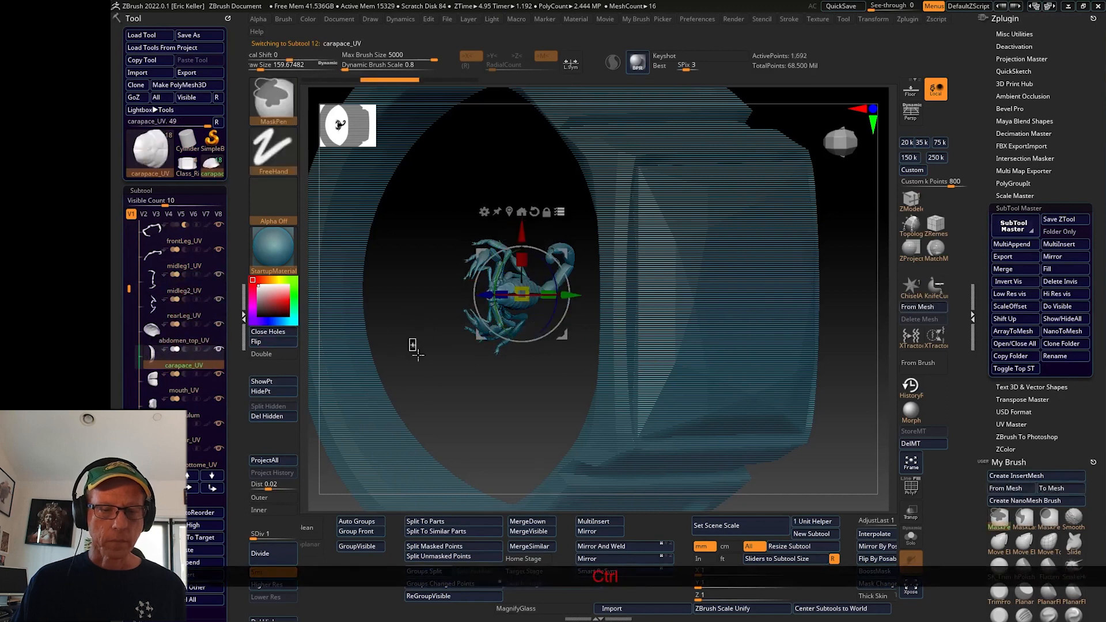
pyautogui.click(201, 384)
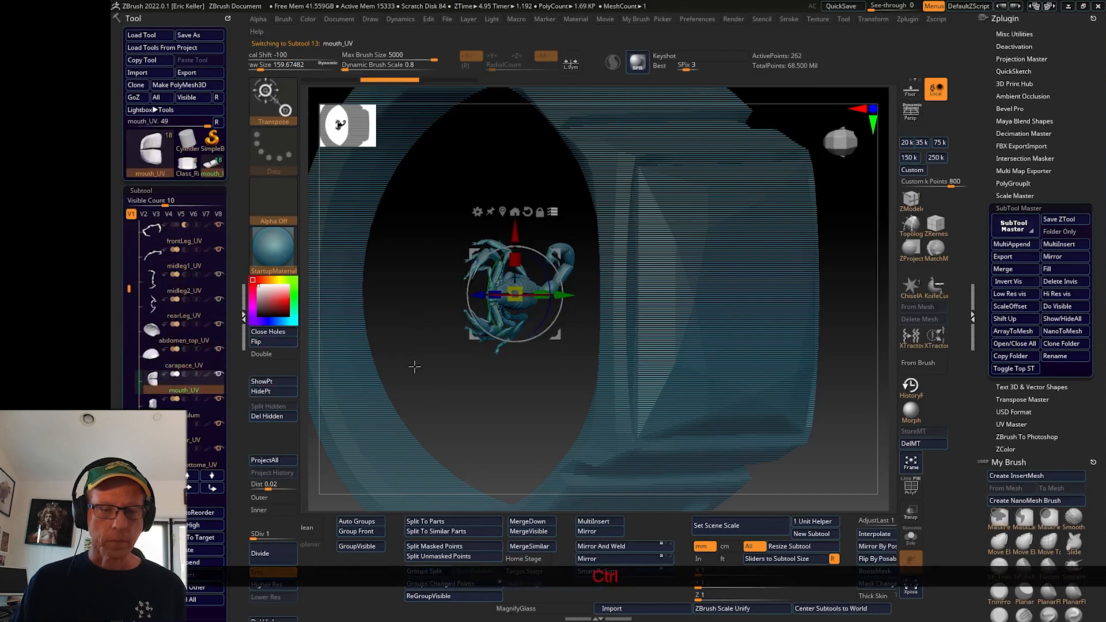
pyautogui.click(206, 410)
# Clear the masks on the interior_UV, abdomen_bottome_UV, chelicerae_UV and pectine_UV subtools
pyautogui.moveTo(128, 286); pyautogui.dragTo(129, 352)
pyautogui.click(200, 338)
pyautogui.keyDown('ctrl'); pyautogui.moveTo(400, 326); pyautogui.dragTo(413, 346); pyautogui.keyUp('ctrl')
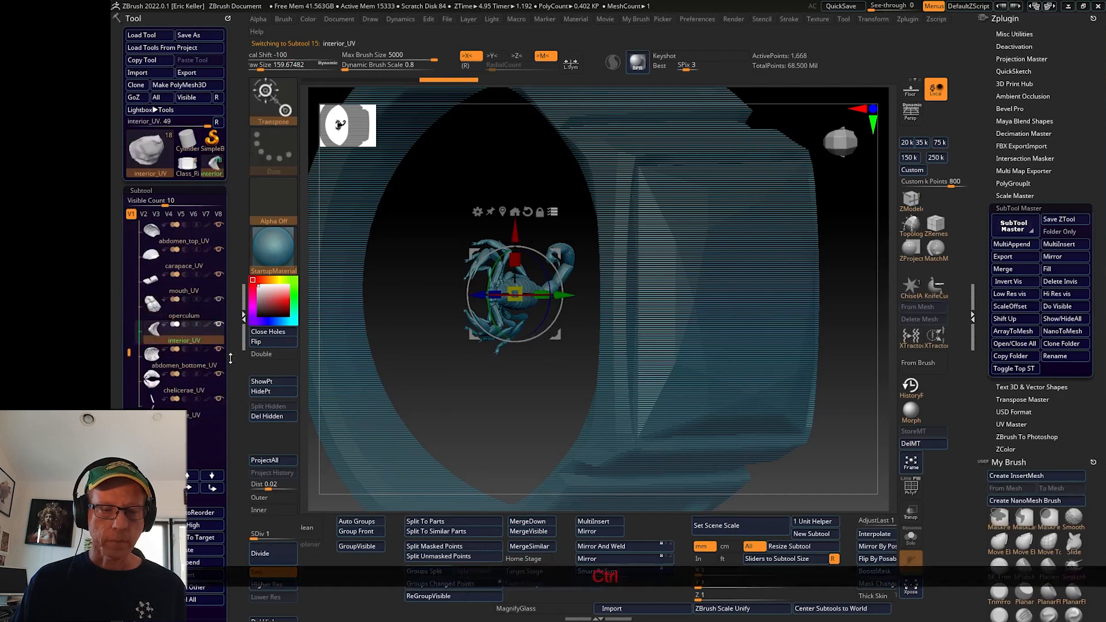
pyautogui.click(204, 362)
pyautogui.click(206, 381)
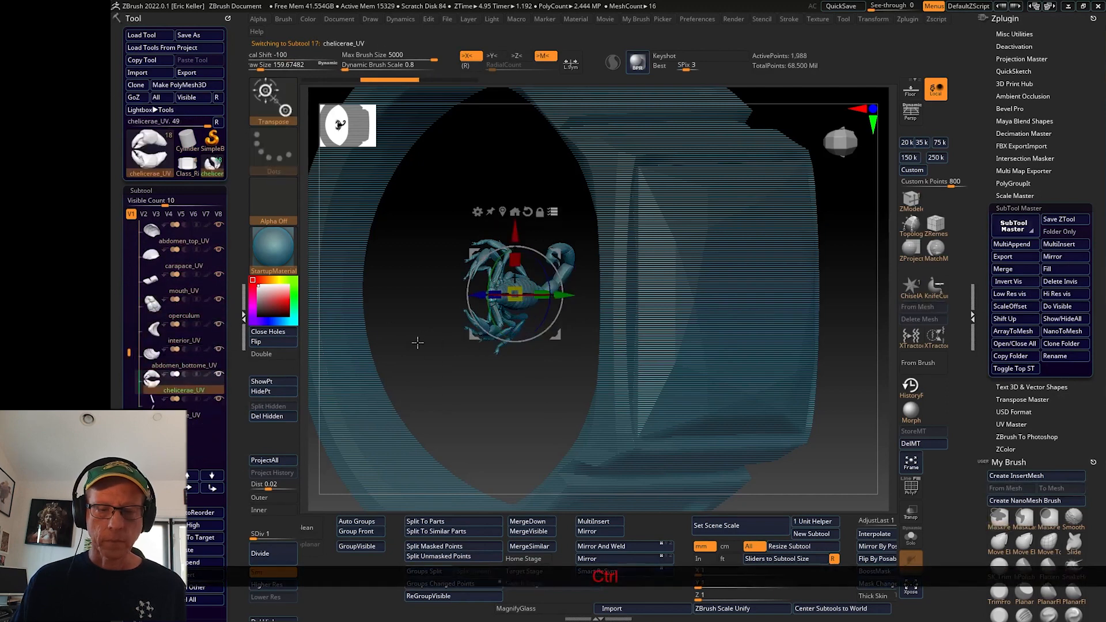
pyautogui.click(196, 414)
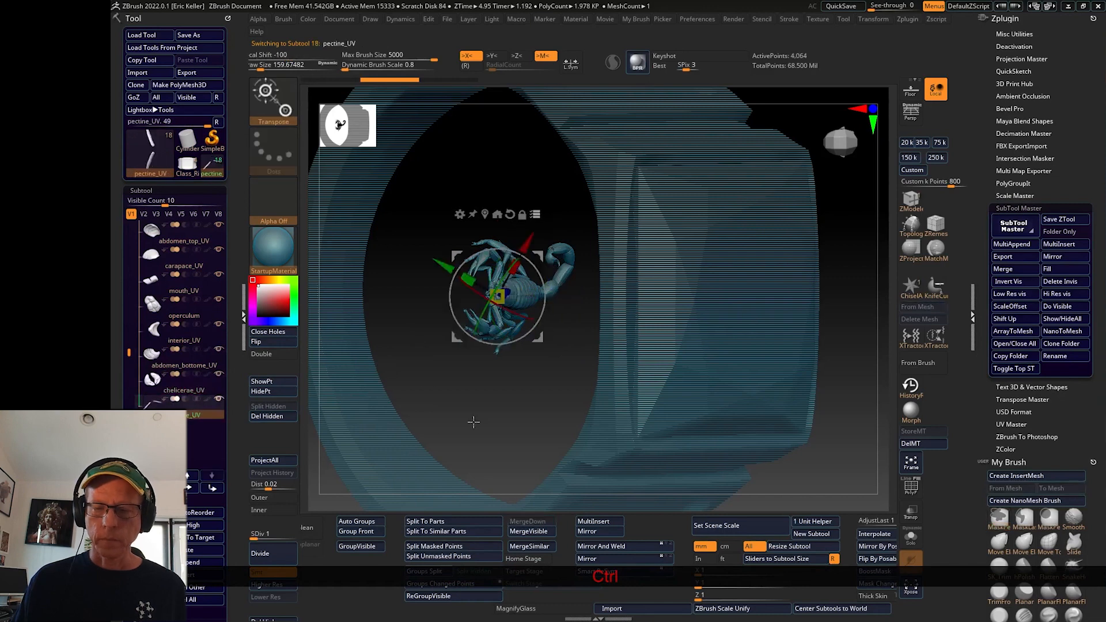
# Nudge the whole scorpion slightly to test the move, reposition the gizmo and reset its orientation
pyautogui.moveTo(472, 419); pyautogui.dragTo(550, 386)
pyautogui.hotkey('ctrl', 'z')
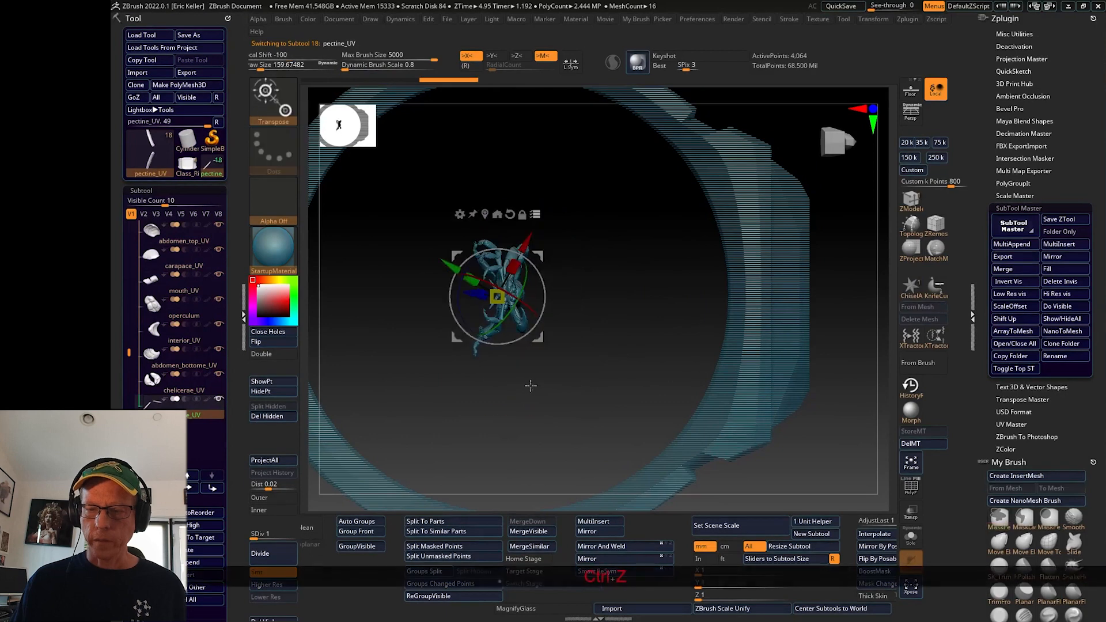
pyautogui.moveTo(538, 338)
pyautogui.mouseDown()
pyautogui.moveTo(557, 289)
pyautogui.moveTo(543, 349)
pyautogui.mouseUp()
pyautogui.moveTo(583, 387); pyautogui.dragTo(595, 389)
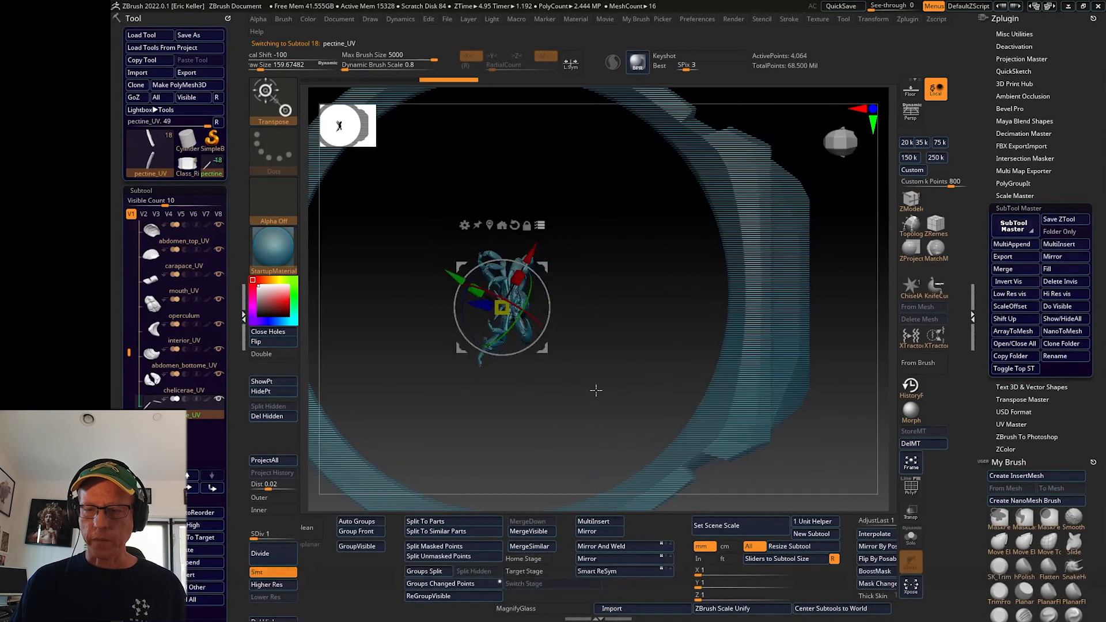
pyautogui.moveTo(543, 348)
pyautogui.keyDown('alt'); pyautogui.keyDown('shift'); pyautogui.mouseDown()
pyautogui.moveTo(566, 340)
pyautogui.moveTo(556, 343)
pyautogui.mouseUp(); pyautogui.keyUp('shift'); pyautogui.keyUp('alt')
pyautogui.moveTo(582, 352); pyautogui.dragTo(587, 353)
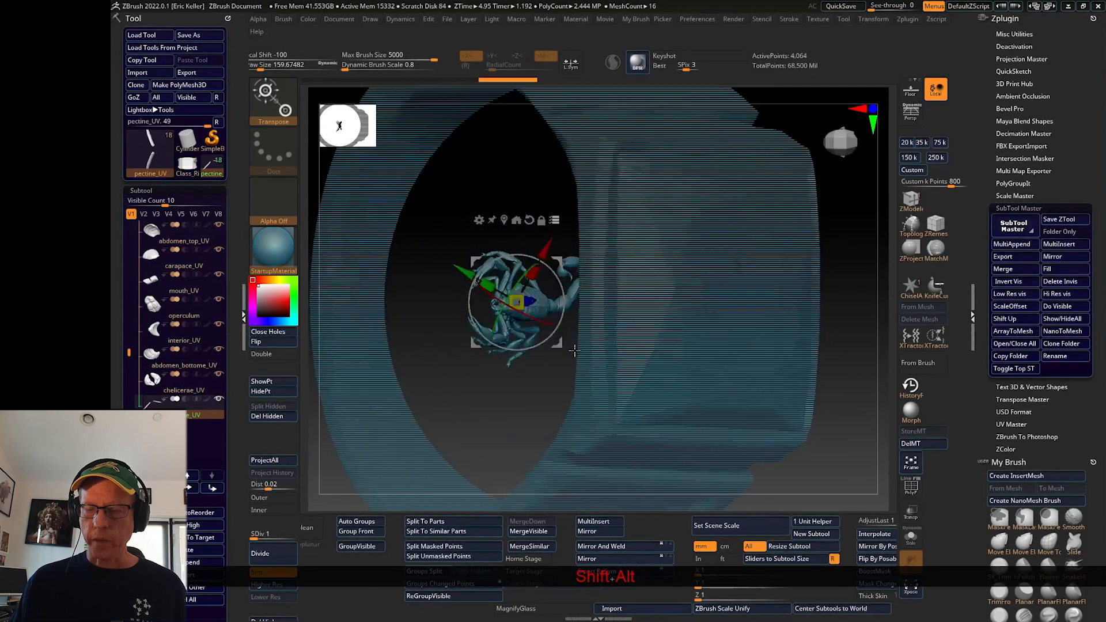
pyautogui.click(529, 220)
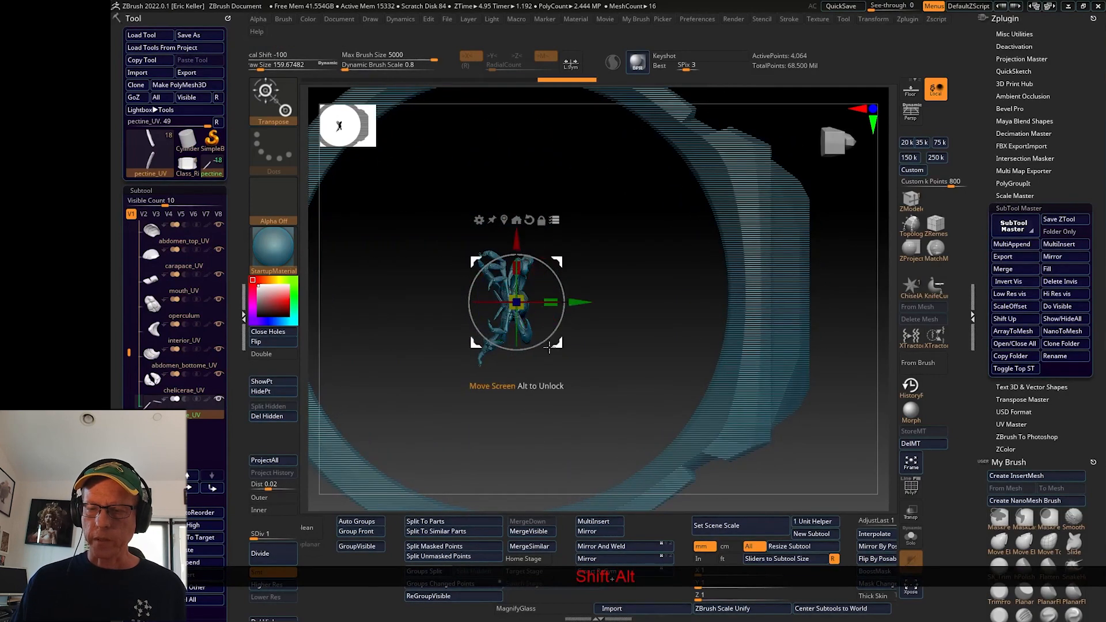
# Move the whole scorpion toward the ring's face and rotate it upright with its back facing outward
pyautogui.moveTo(575, 350); pyautogui.dragTo(768, 354)
pyautogui.keyDown('shift'); pyautogui.moveTo(800, 403); pyautogui.dragTo(672, 415); pyautogui.keyUp('shift')
pyautogui.keyDown('alt'); pyautogui.moveTo(703, 322); pyautogui.dragTo(662, 376); pyautogui.keyUp('alt')
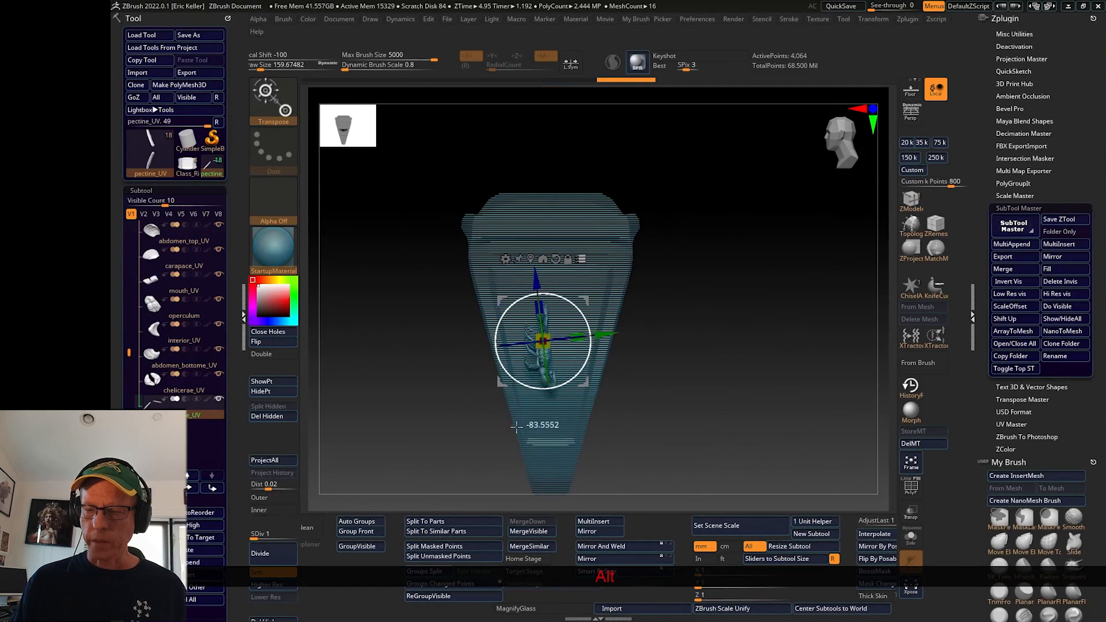
pyautogui.moveTo(516, 426); pyautogui.dragTo(508, 431)
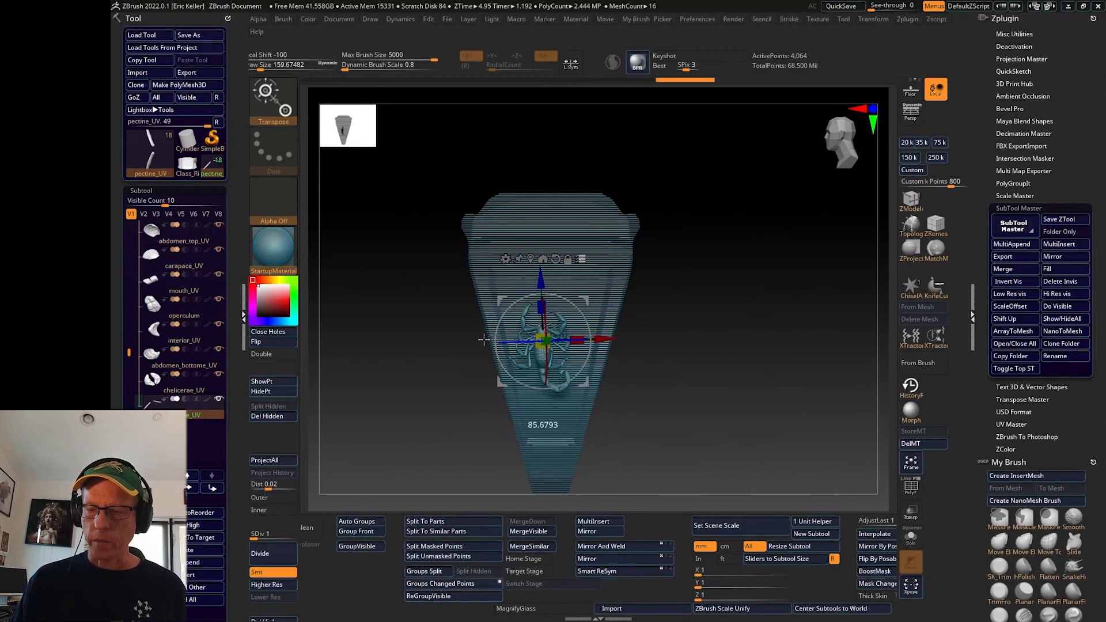
# Straighten the scorpion against the ring's side face, then scale and centre it inside the tapered panel
pyautogui.keyDown('shift'); pyautogui.moveTo(531, 384); pyautogui.dragTo(555, 292); pyautogui.keyUp('shift')
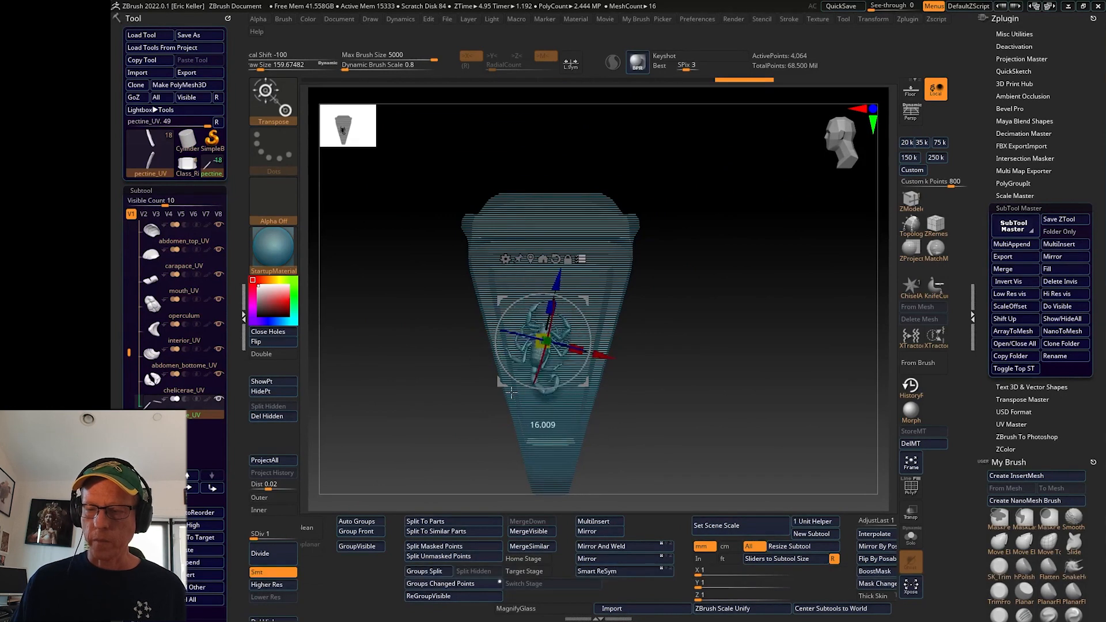
pyautogui.keyDown('shift'); pyautogui.moveTo(532, 386); pyautogui.dragTo(527, 385); pyautogui.keyUp('shift')
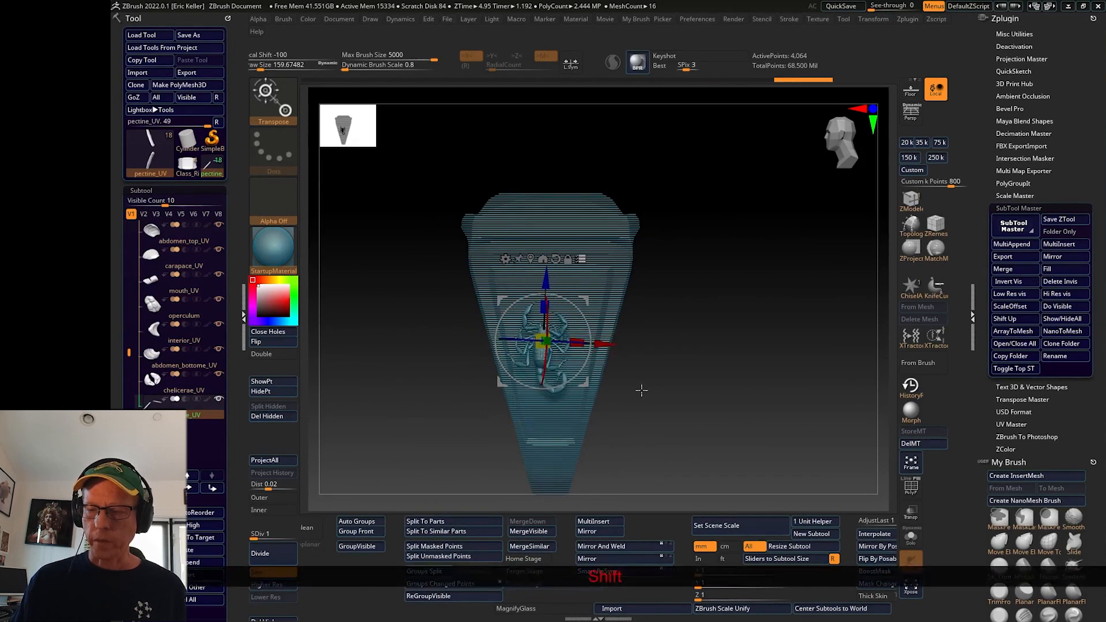
pyautogui.keyDown('alt'); pyautogui.moveTo(620, 381); pyautogui.dragTo(642, 410); pyautogui.keyUp('alt')
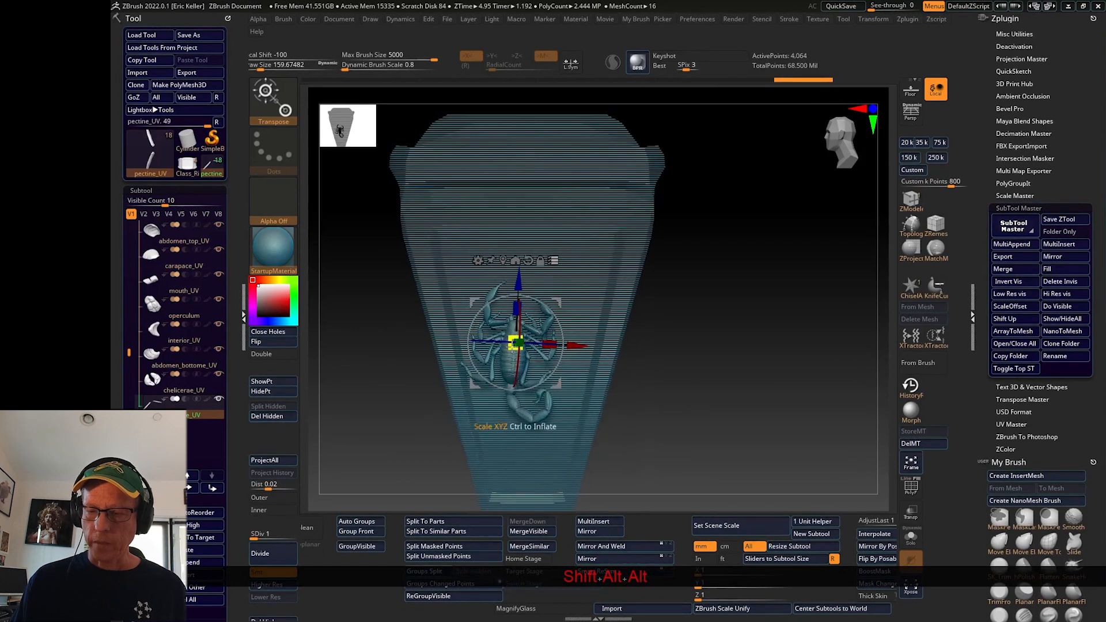
pyautogui.moveTo(542, 353); pyautogui.dragTo(501, 350)
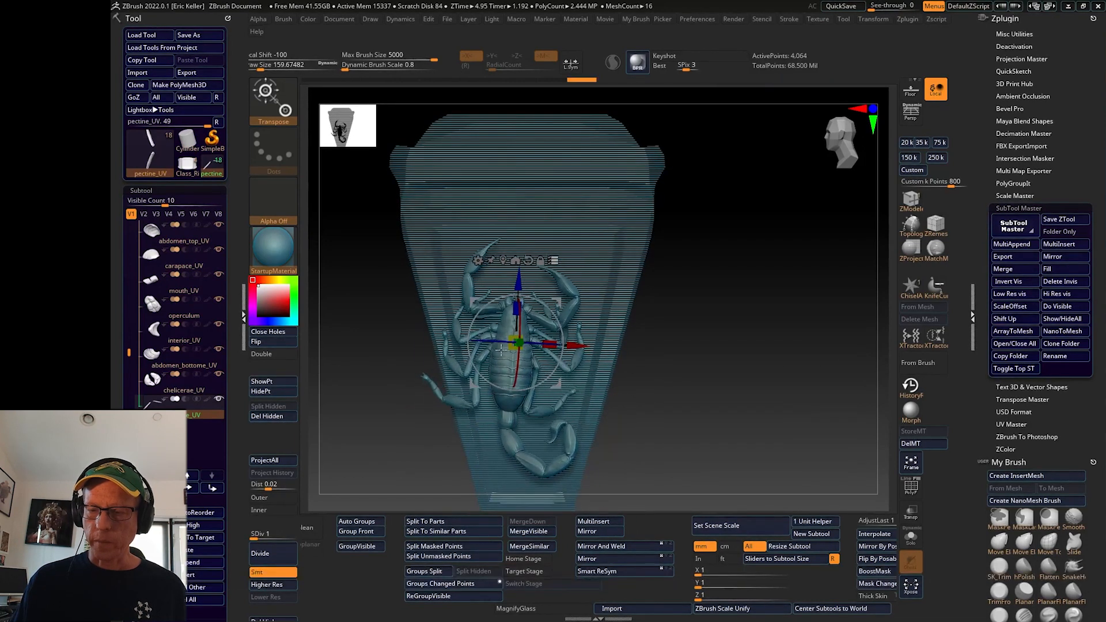
pyautogui.moveTo(562, 385); pyautogui.dragTo(576, 364)
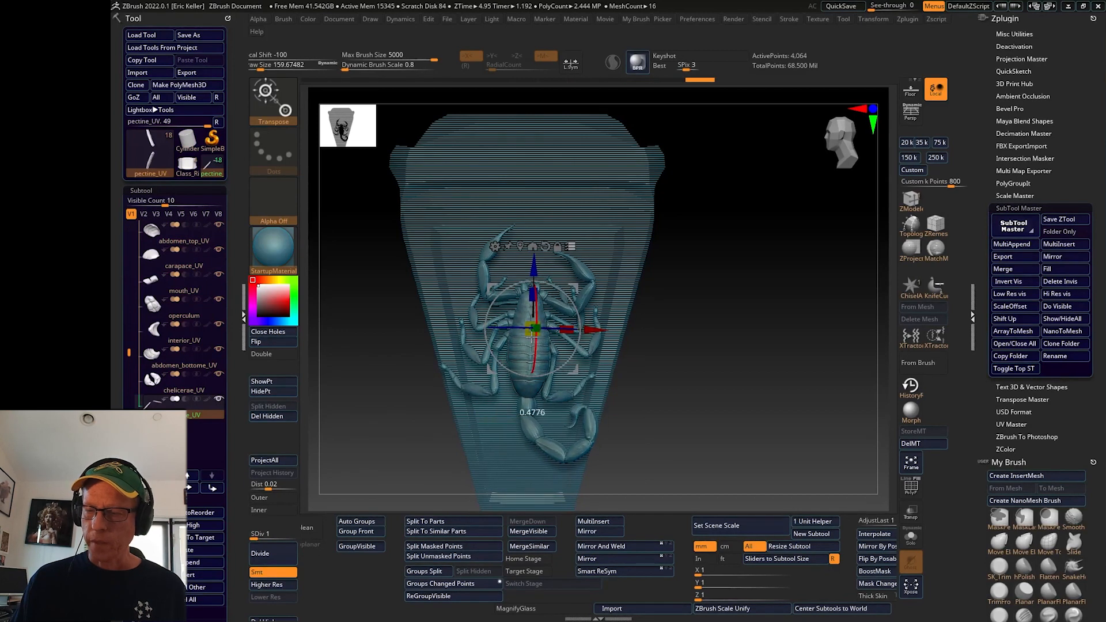
pyautogui.moveTo(532, 338); pyautogui.dragTo(530, 332)
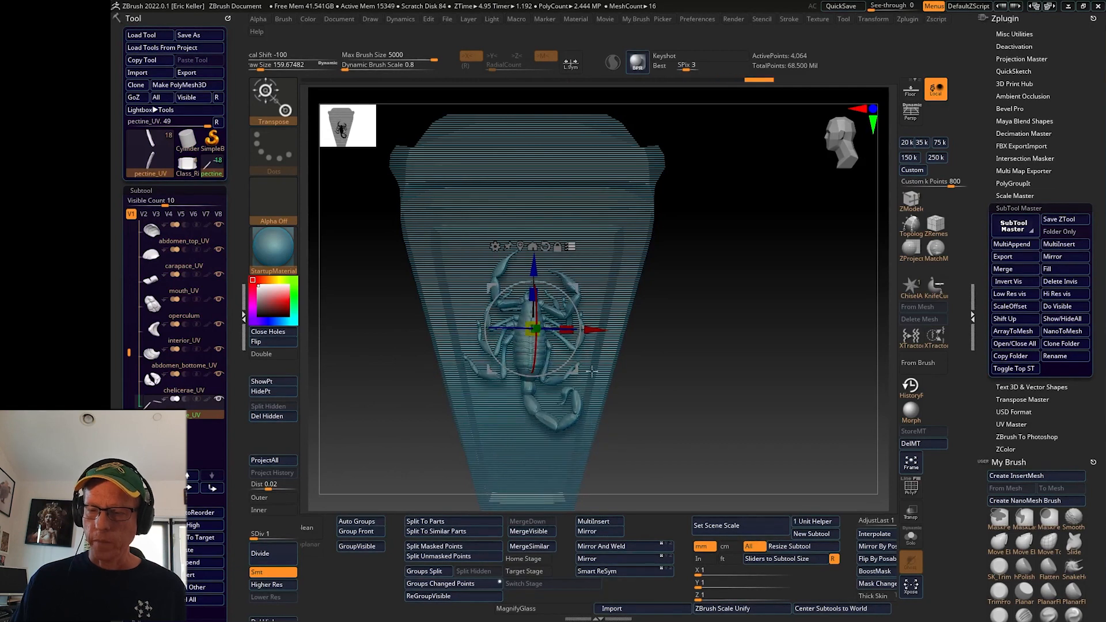
pyautogui.moveTo(645, 377)
pyautogui.mouseDown()
pyautogui.moveTo(654, 386)
pyautogui.moveTo(649, 372)
pyautogui.moveTo(641, 391)
pyautogui.mouseUp()
pyautogui.moveTo(560, 344); pyautogui.dragTo(557, 358)
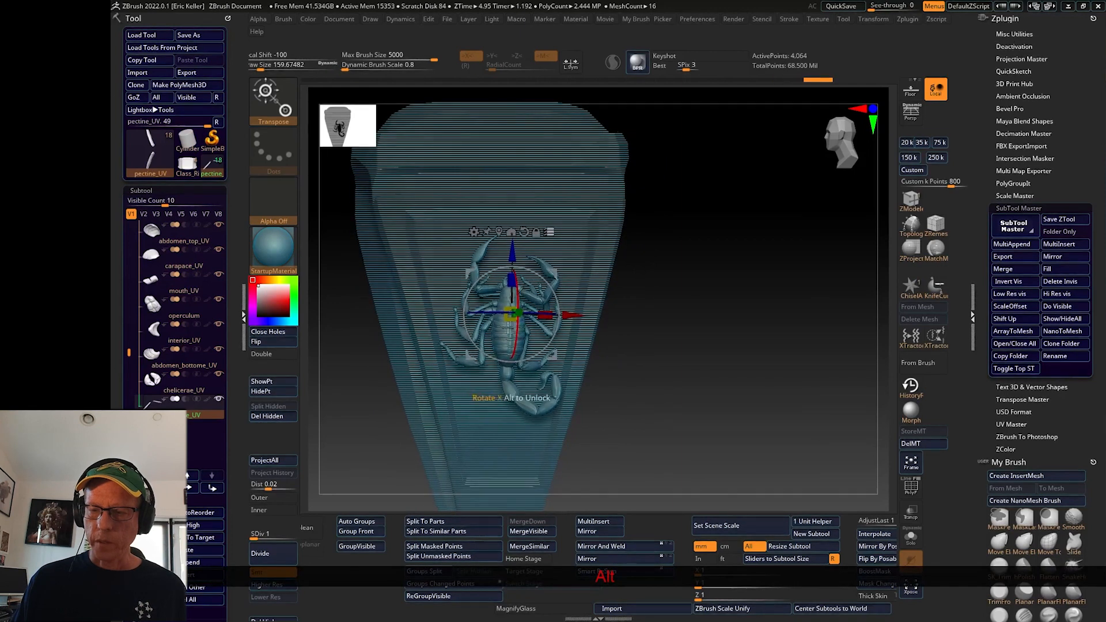
pyautogui.moveTo(518, 326); pyautogui.dragTo(512, 322)
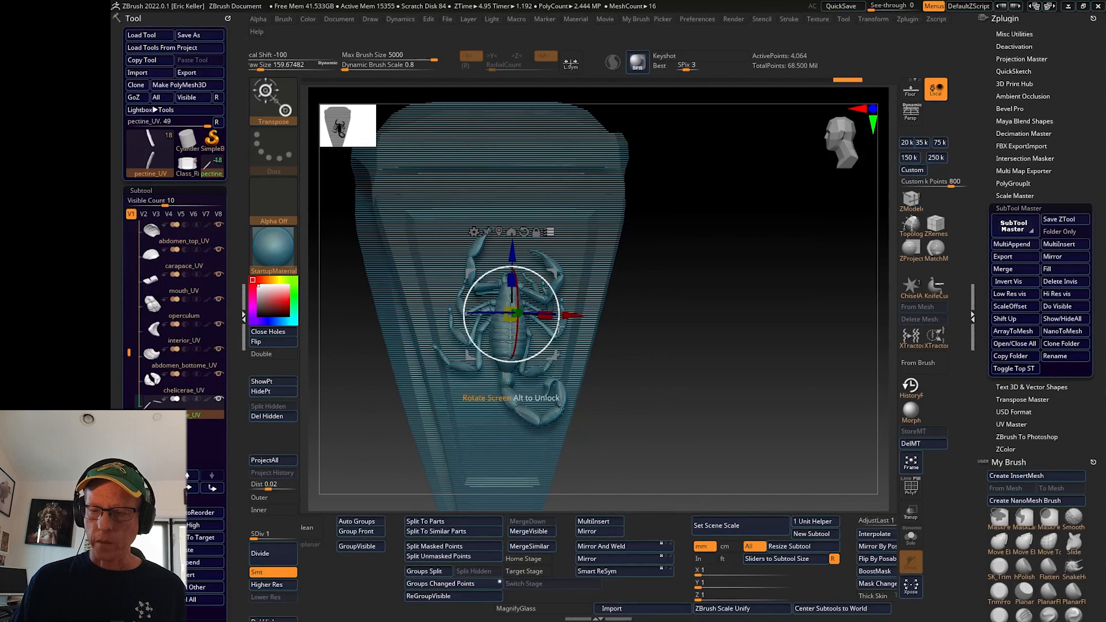
# Flip the whole scorpion so its claws point down the tapered panel and rescale it to the panel's width
pyautogui.moveTo(510, 281); pyautogui.dragTo(491, 304)
pyautogui.moveTo(549, 357); pyautogui.dragTo(537, 389)
pyautogui.moveTo(608, 405)
pyautogui.keyDown('shift'); pyautogui.mouseDown()
pyautogui.moveTo(539, 400)
pyautogui.moveTo(616, 385)
pyautogui.mouseUp(); pyautogui.keyUp('shift')
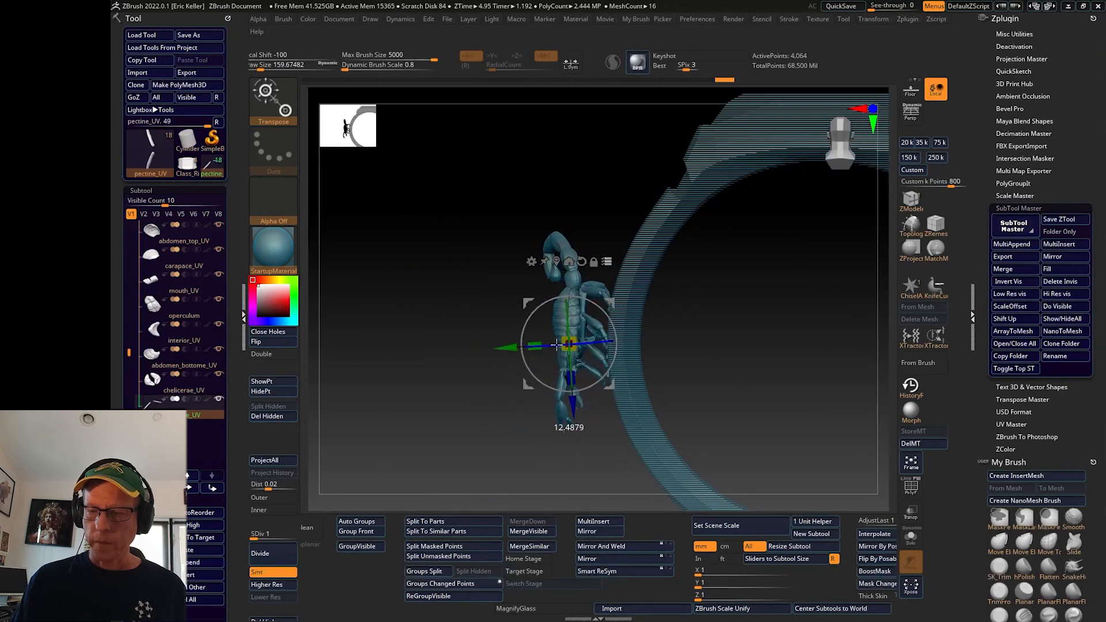
pyautogui.moveTo(508, 369); pyautogui.dragTo(622, 381)
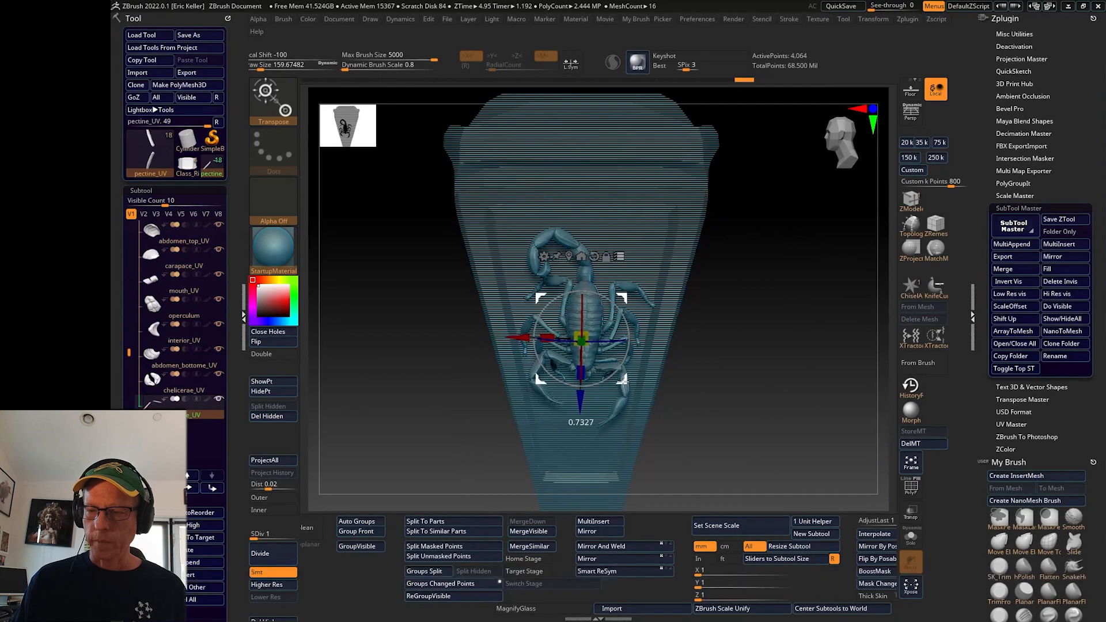
# Shift the head-down scorpion higher on the tapered panel and fine-tune its size to fit inside the border
pyautogui.keyDown('alt'); pyautogui.moveTo(720, 409); pyautogui.dragTo(728, 413); pyautogui.keyUp('alt')
pyautogui.keyDown('alt'); pyautogui.moveTo(725, 356); pyautogui.dragTo(695, 354); pyautogui.keyUp('alt')
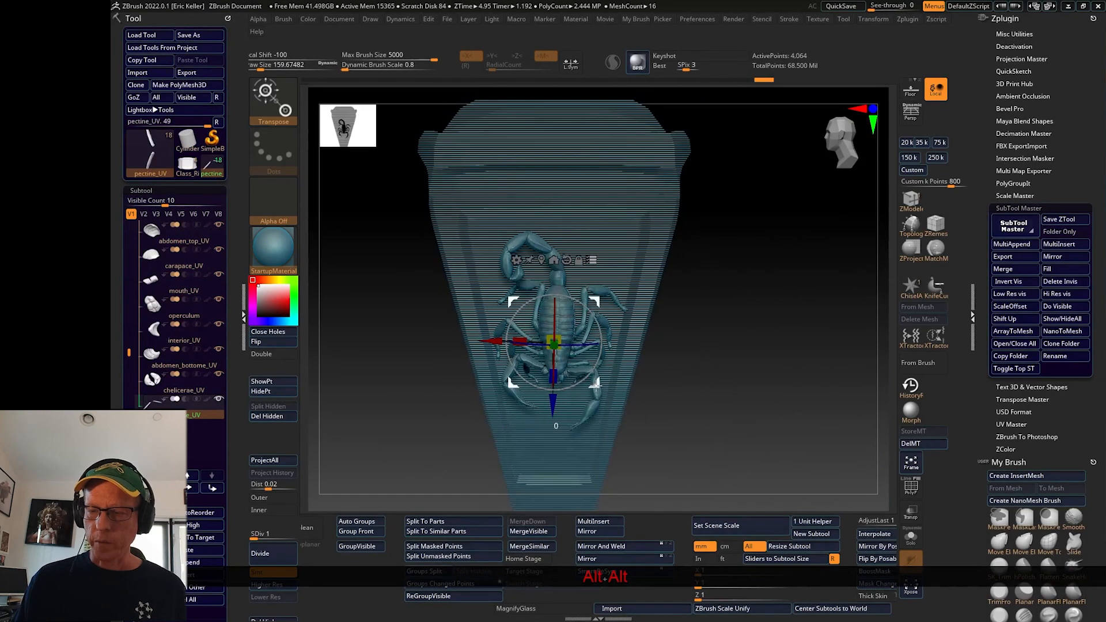
pyautogui.keyDown('alt'); pyautogui.moveTo(644, 391); pyautogui.dragTo(887, 489); pyautogui.keyUp('alt')
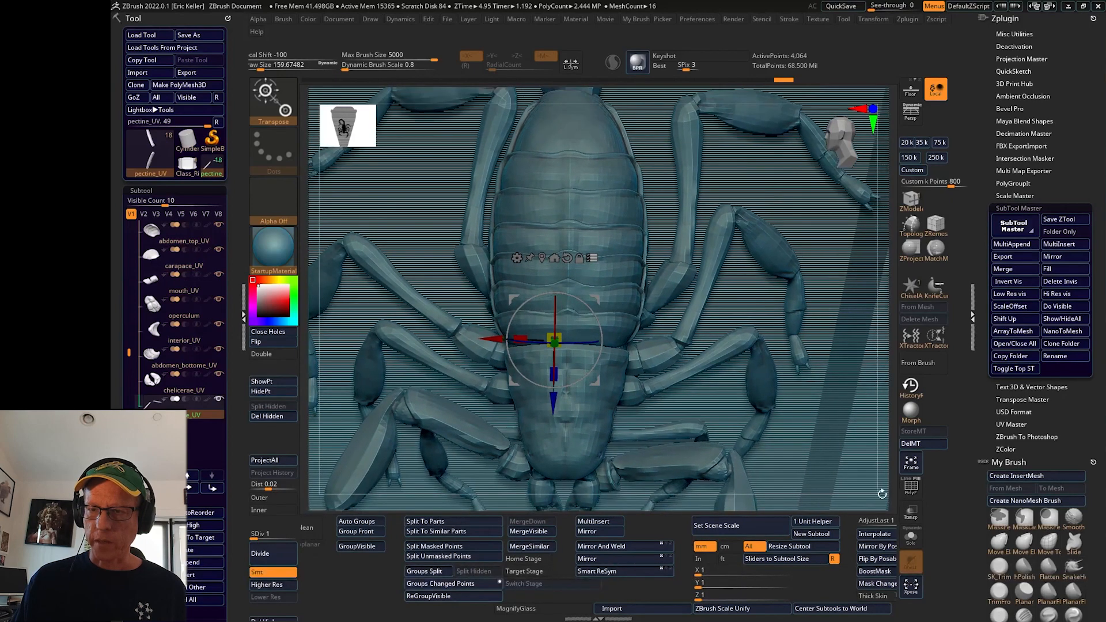
pyautogui.press('f')
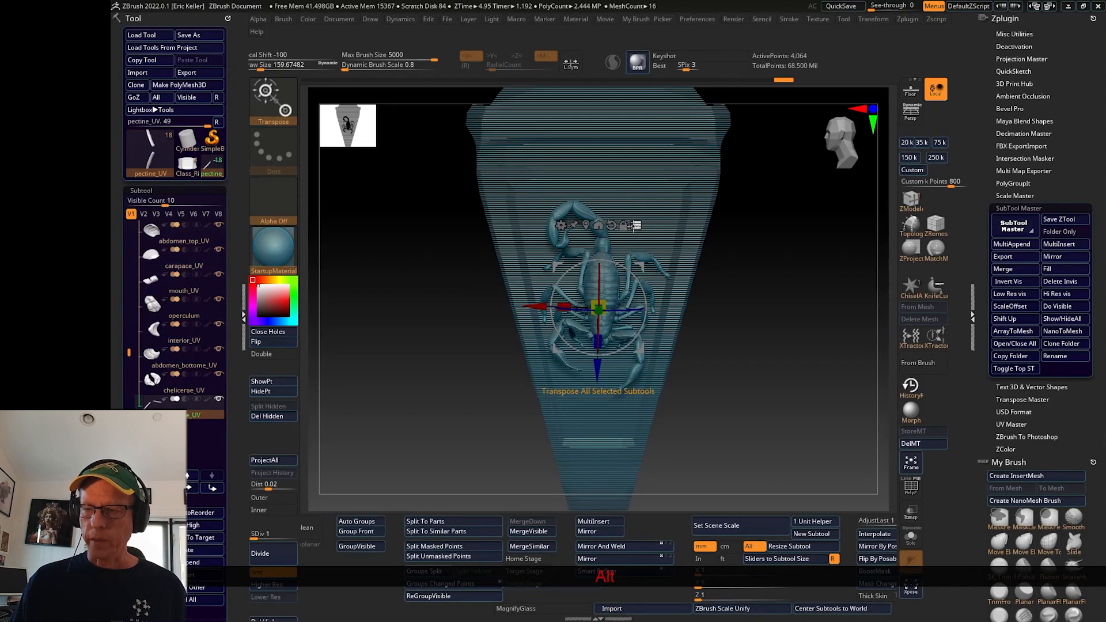
pyautogui.moveTo(643, 347); pyautogui.dragTo(640, 329)
pyautogui.moveTo(599, 293); pyautogui.dragTo(602, 295)
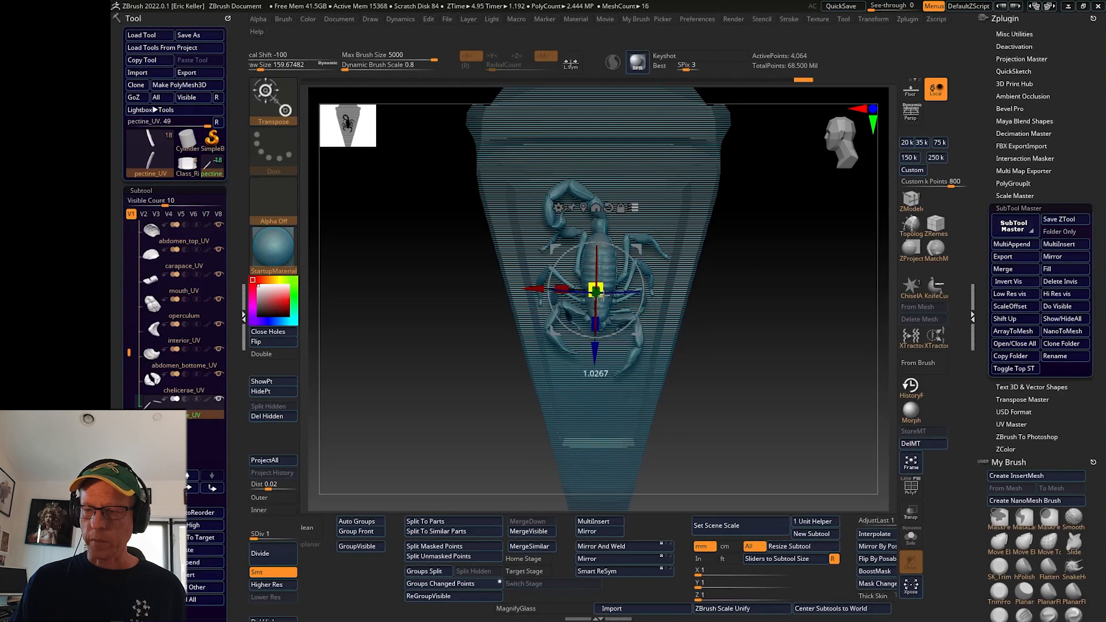
pyautogui.moveTo(642, 331); pyautogui.dragTo(638, 338)
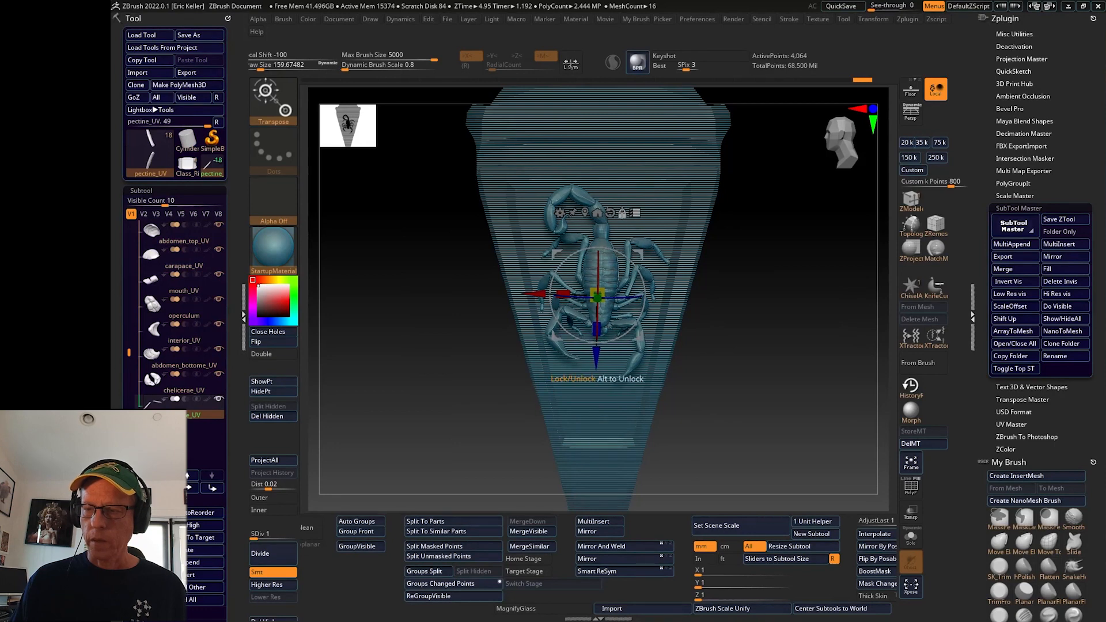
# Turn off Transpose All Selected Subtools and switch all subtools to their highest subdivision level
pyautogui.click(635, 213)
pyautogui.keyDown('alt'); pyautogui.moveTo(740, 331); pyautogui.dragTo(720, 348); pyautogui.keyUp('alt')
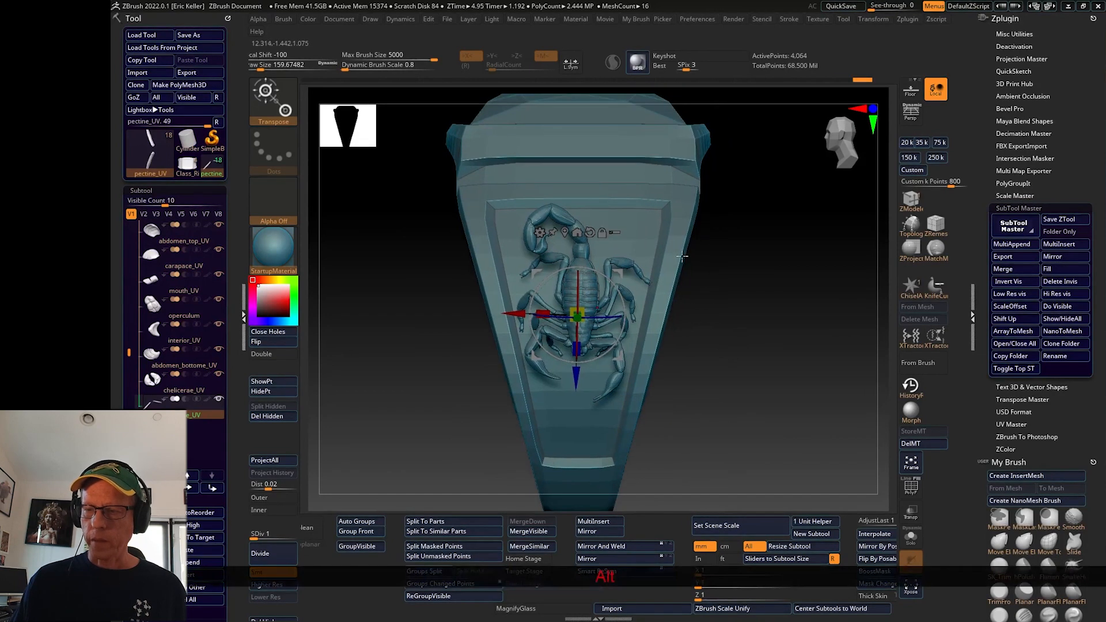
pyautogui.click(194, 525)
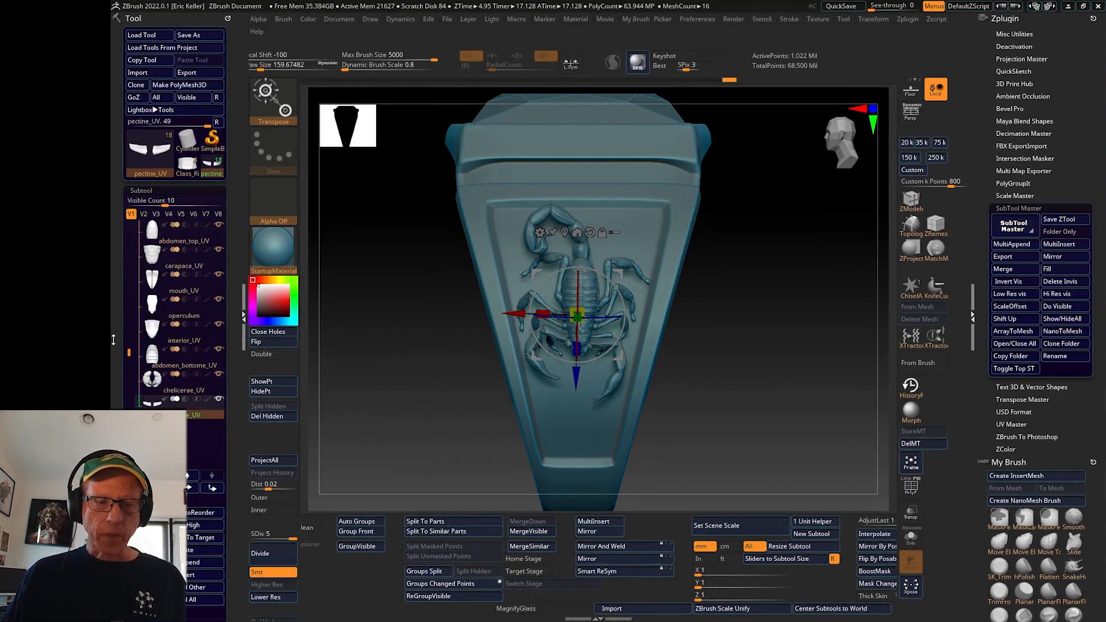
# Expand the rings folder, leave the gizmo mode and make the Stone subtool active
pyautogui.moveTo(127, 352); pyautogui.dragTo(119, 220)
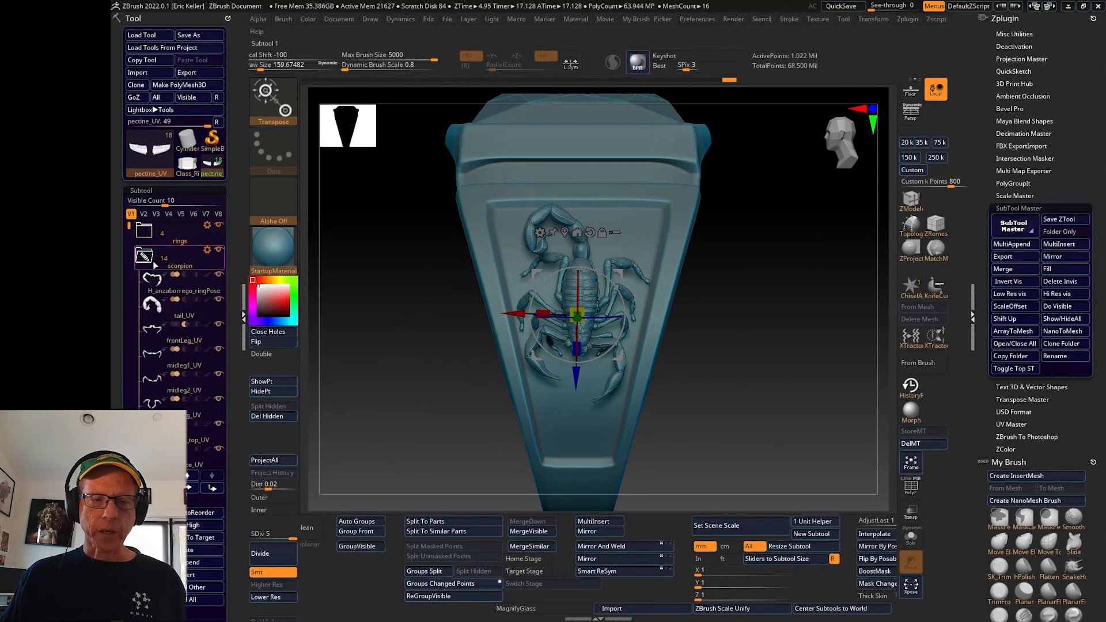
pyautogui.click(144, 232)
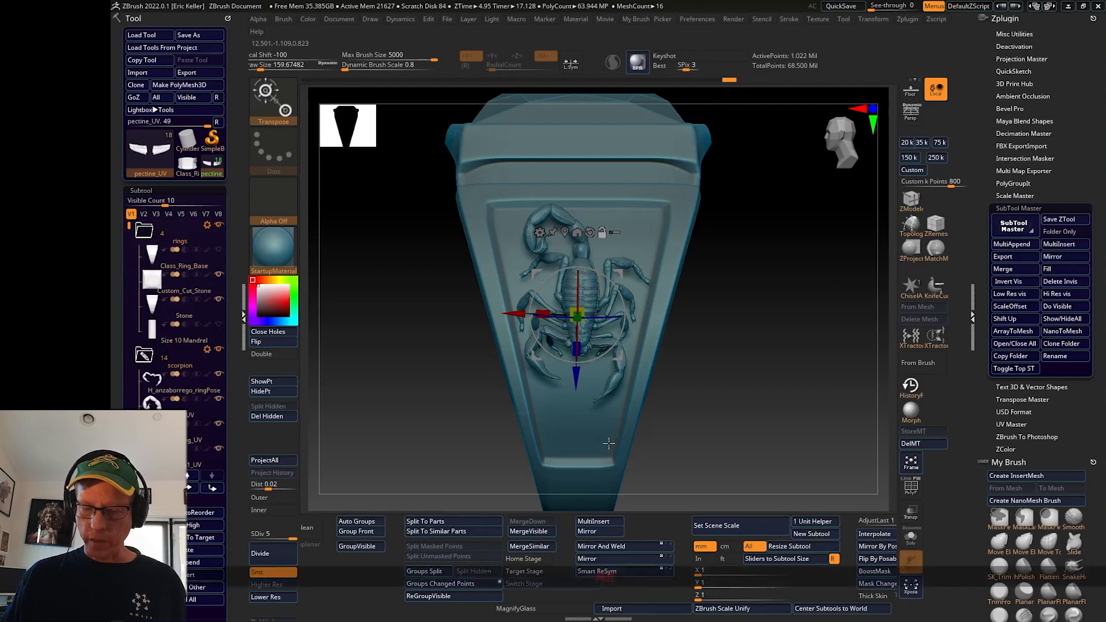
pyautogui.hotkey('alt', 'q')
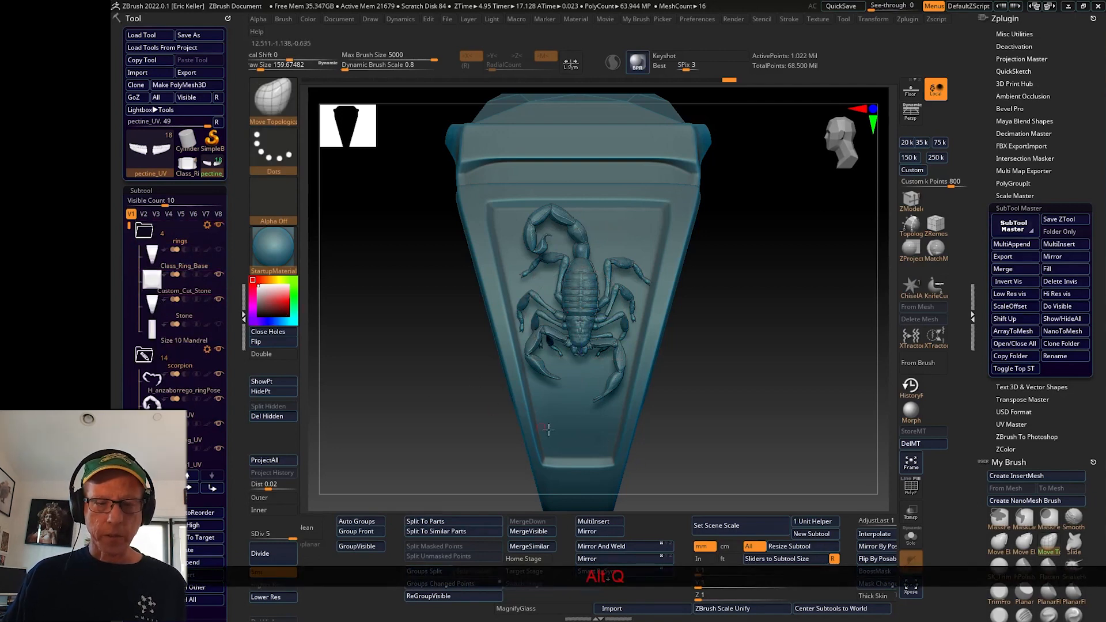
pyautogui.keyDown('alt'); pyautogui.click(578, 433); pyautogui.keyUp('alt')
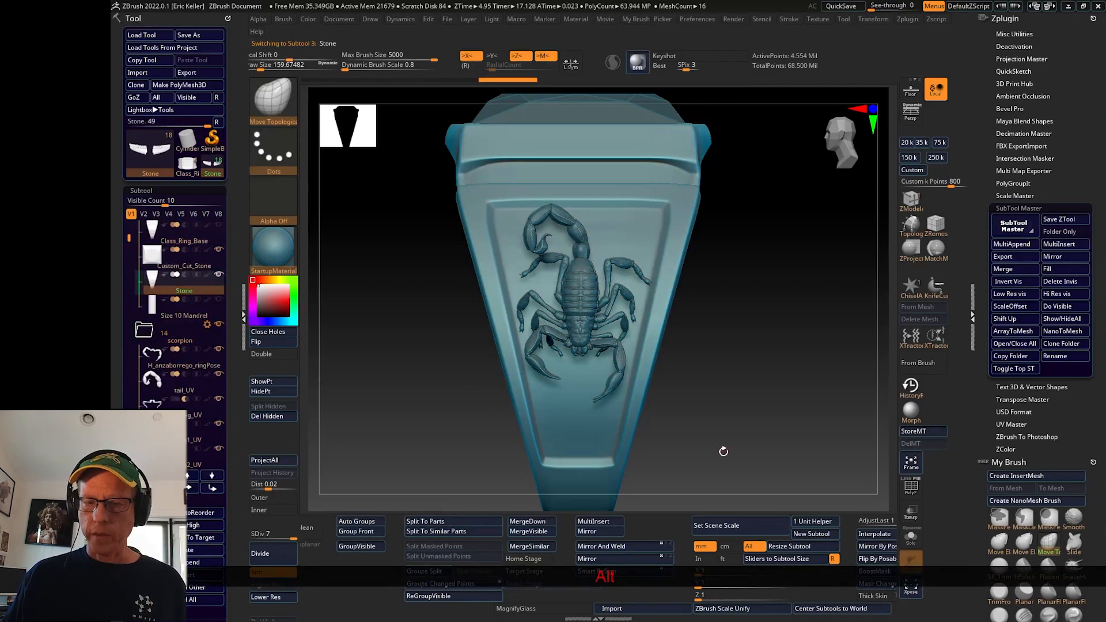
# Solo the Stone subtool, display its polygroups with PolyFrame and turn symmetry off
pyautogui.click(910, 537)
pyautogui.click(909, 488)
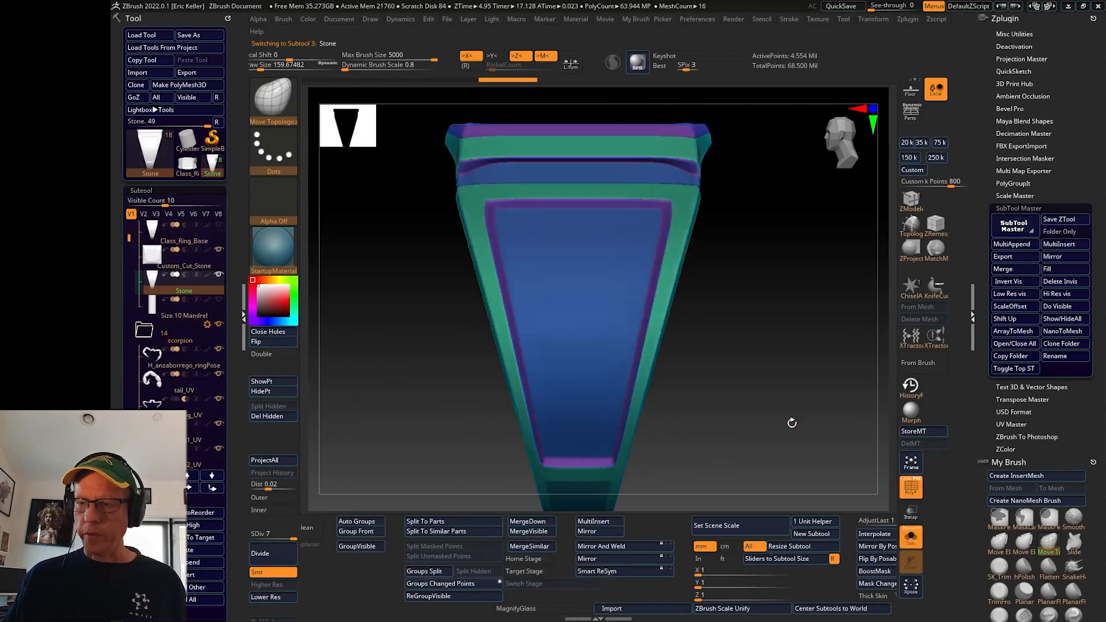
pyautogui.moveTo(789, 420)
pyautogui.mouseDown()
pyautogui.moveTo(770, 454)
pyautogui.moveTo(826, 447)
pyautogui.moveTo(741, 440)
pyautogui.moveTo(785, 432)
pyautogui.moveTo(689, 415)
pyautogui.moveTo(681, 388)
pyautogui.moveTo(713, 394)
pyautogui.moveTo(710, 382)
pyautogui.moveTo(578, 357)
pyautogui.mouseUp()
pyautogui.press('x')
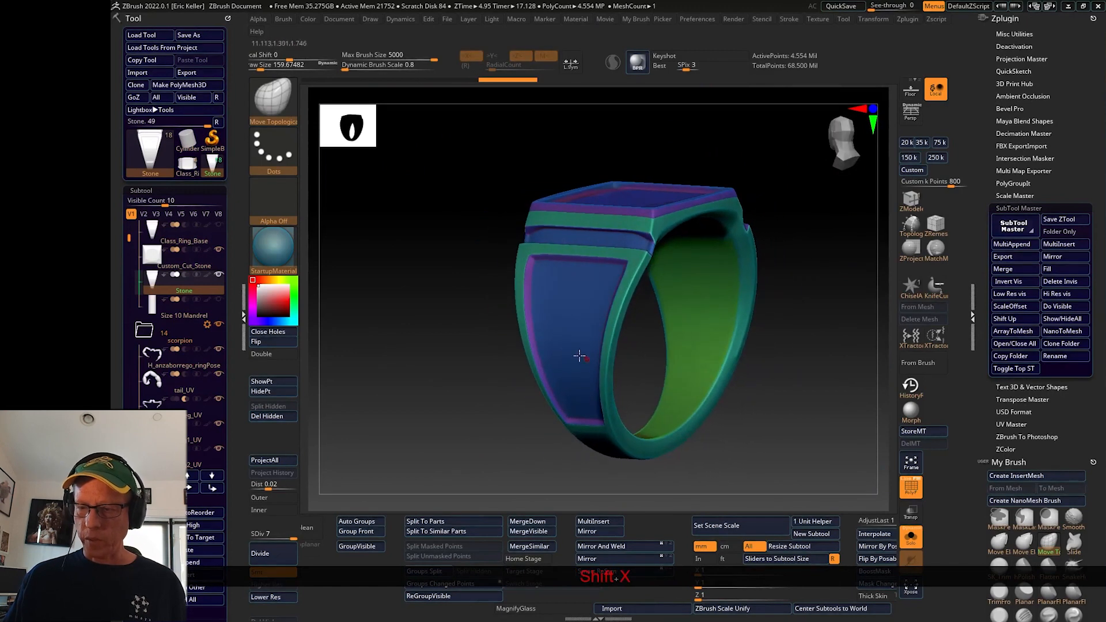
# Isolate the blue polygroup, enable double-sided display and split its separate pieces with Auto Groups
pyautogui.keyDown('ctrl'); pyautogui.keyDown('shift'); pyautogui.click(564, 336); pyautogui.keyUp('shift'); pyautogui.keyUp('ctrl')
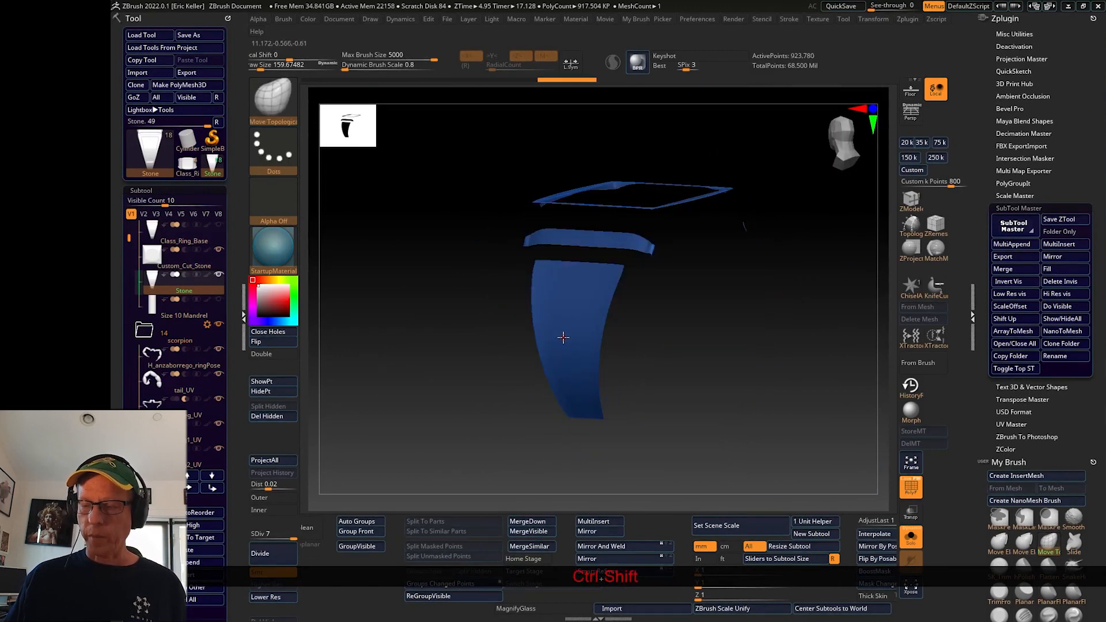
pyautogui.moveTo(739, 429); pyautogui.dragTo(587, 399)
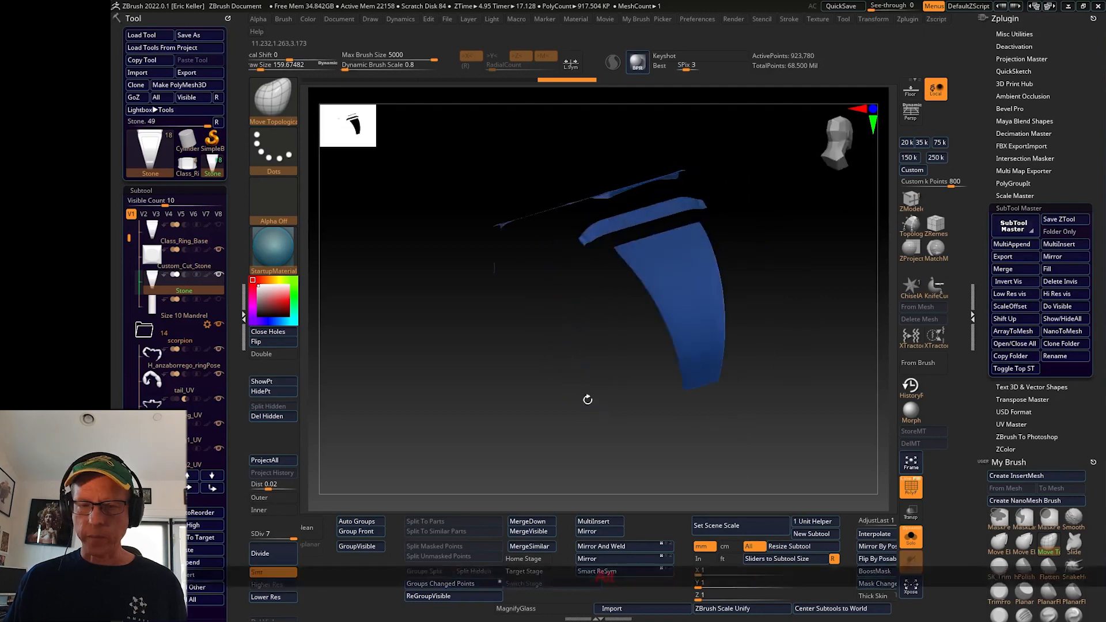
pyautogui.click(274, 355)
pyautogui.moveTo(415, 399); pyautogui.dragTo(369, 464)
pyautogui.click(354, 527)
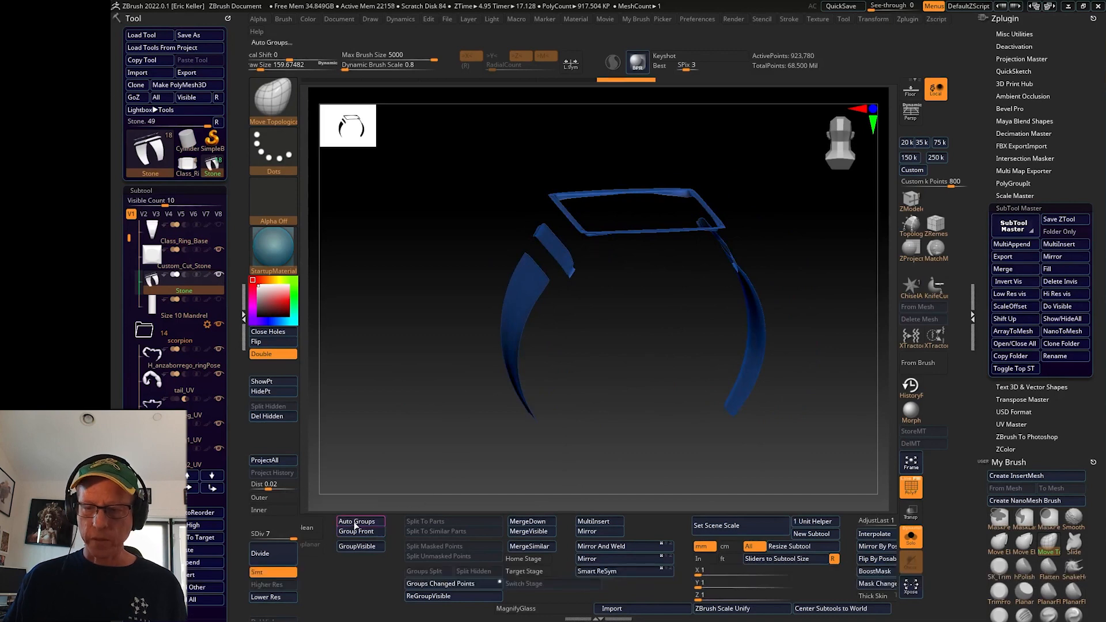
pyautogui.moveTo(439, 430); pyautogui.dragTo(613, 449)
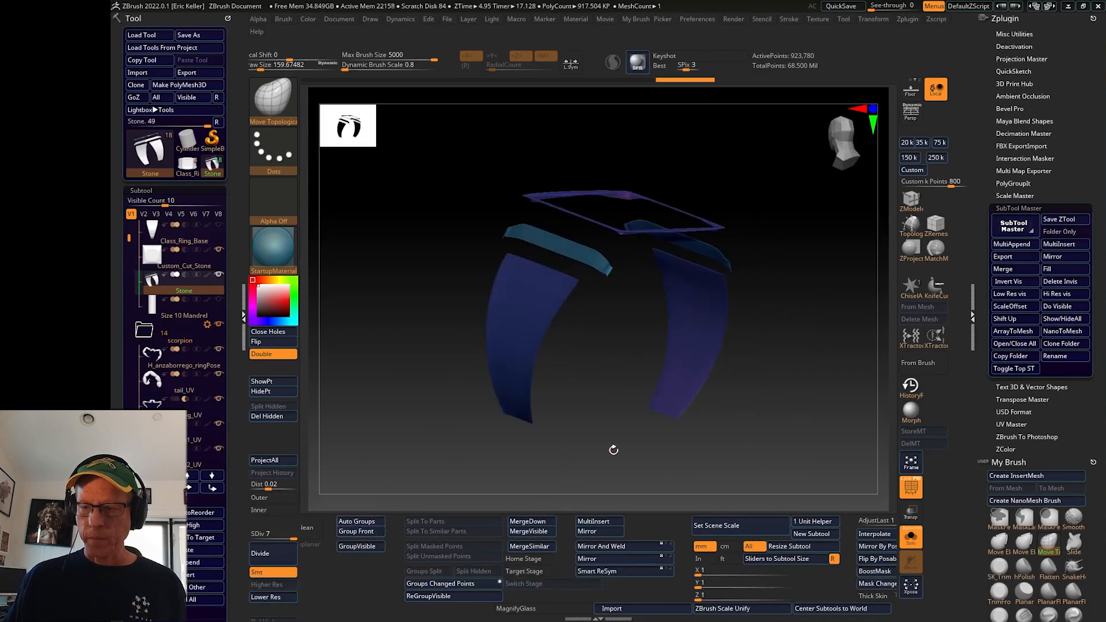
# Isolate the side panel's polygroup and mask it, then unhide the ring and invert the mask
pyautogui.keyDown('ctrl'); pyautogui.keyDown('shift'); pyautogui.click(513, 334); pyautogui.keyUp('shift'); pyautogui.keyUp('ctrl')
pyautogui.keyDown('ctrl'); pyautogui.keyDown('shift'); pyautogui.click(513, 336); pyautogui.keyUp('shift'); pyautogui.keyUp('ctrl')
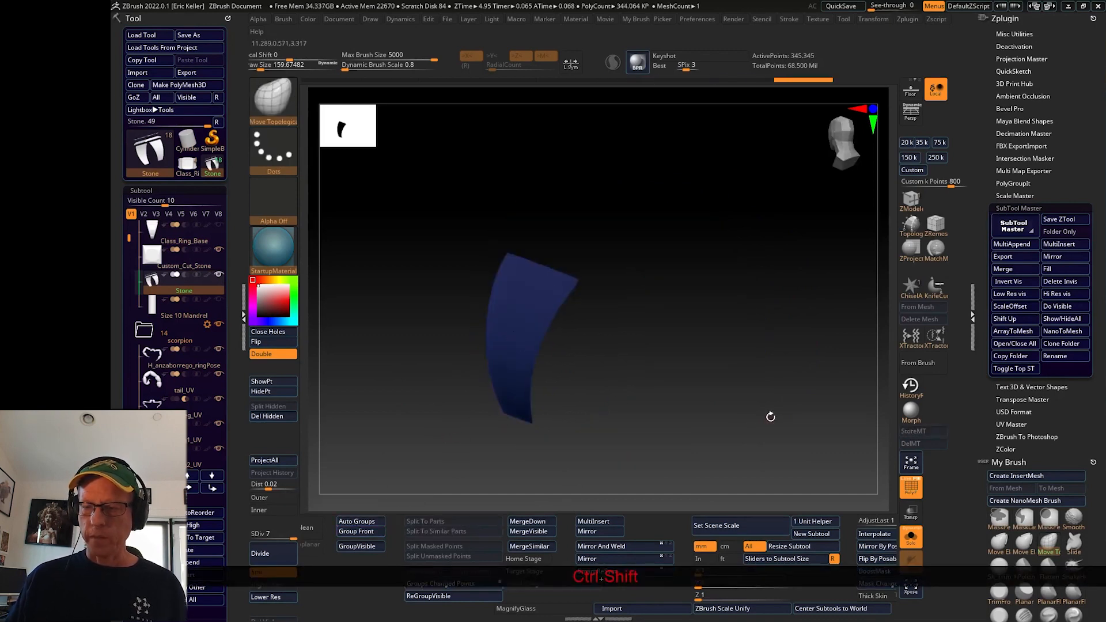
pyautogui.moveTo(770, 416)
pyautogui.keyDown('shift'); pyautogui.mouseDown()
pyautogui.moveTo(718, 400)
pyautogui.moveTo(762, 400)
pyautogui.mouseUp(); pyautogui.keyUp('shift')
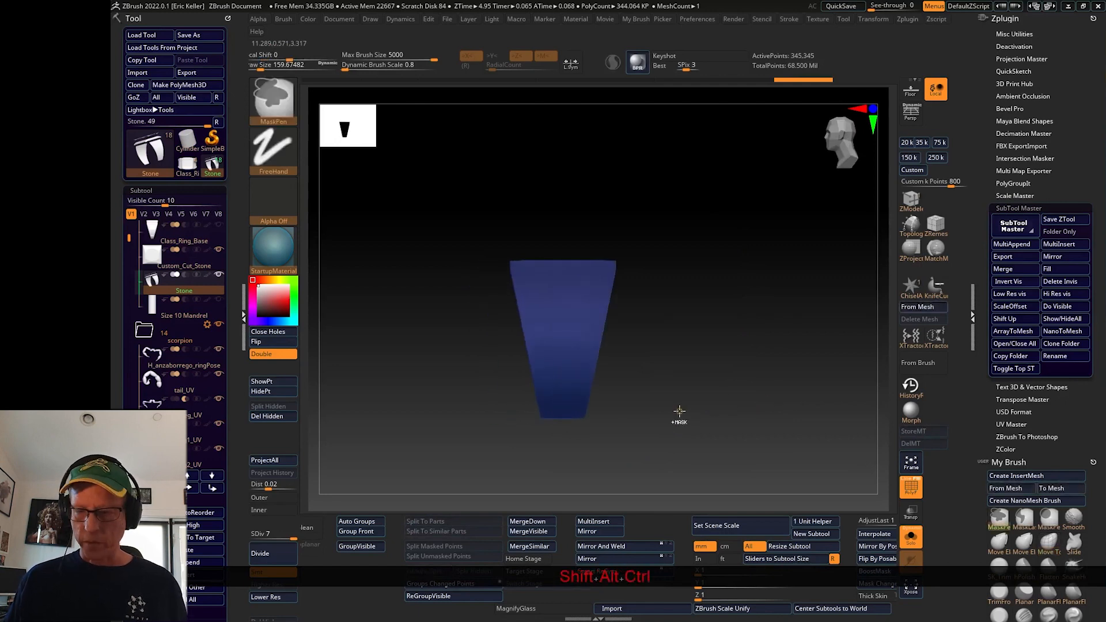
pyautogui.hotkey('ctrl', 'alt', 'shift', 'a')
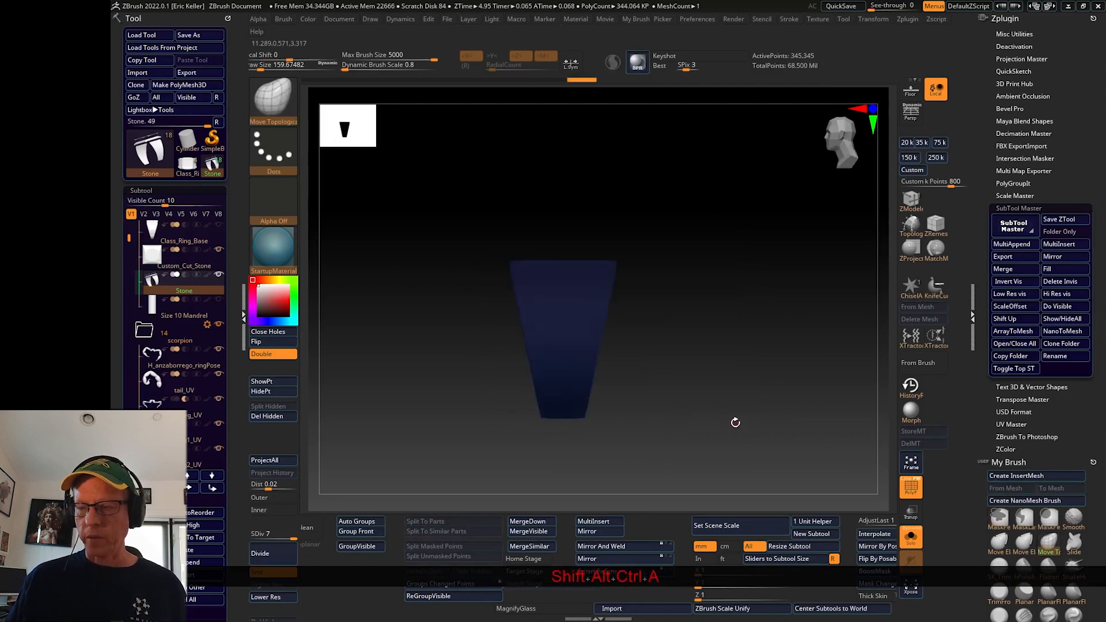
pyautogui.hotkey('ctrl', 'shift')
pyautogui.keyDown('ctrl'); pyautogui.keyDown('shift'); pyautogui.click(754, 432); pyautogui.keyUp('shift'); pyautogui.keyUp('ctrl')
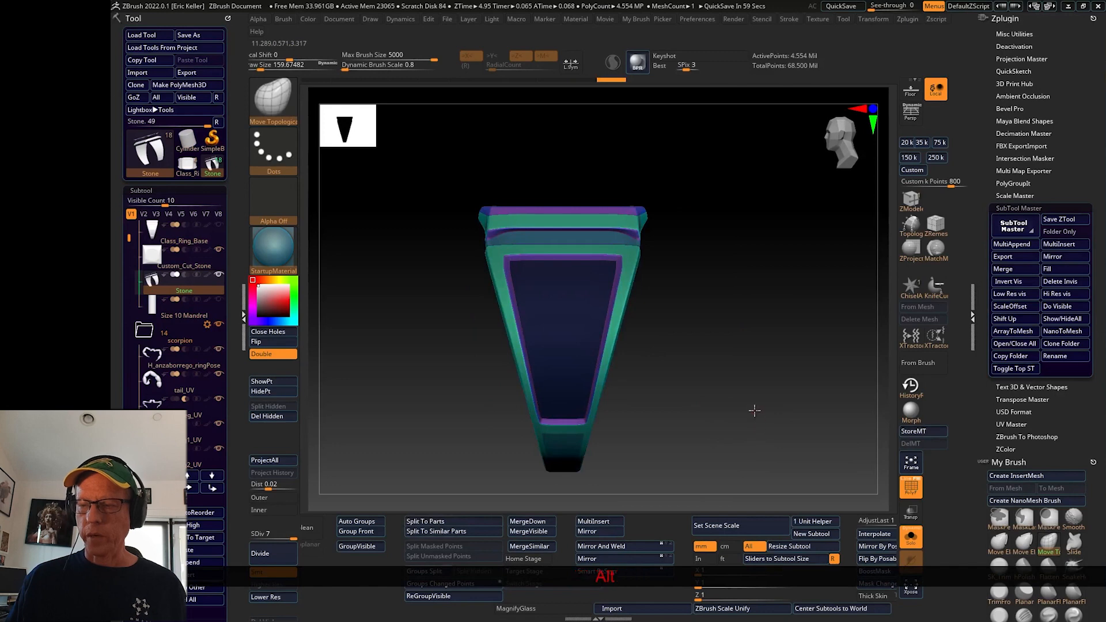
pyautogui.keyDown('ctrl'); pyautogui.click(735, 413); pyautogui.keyUp('ctrl')
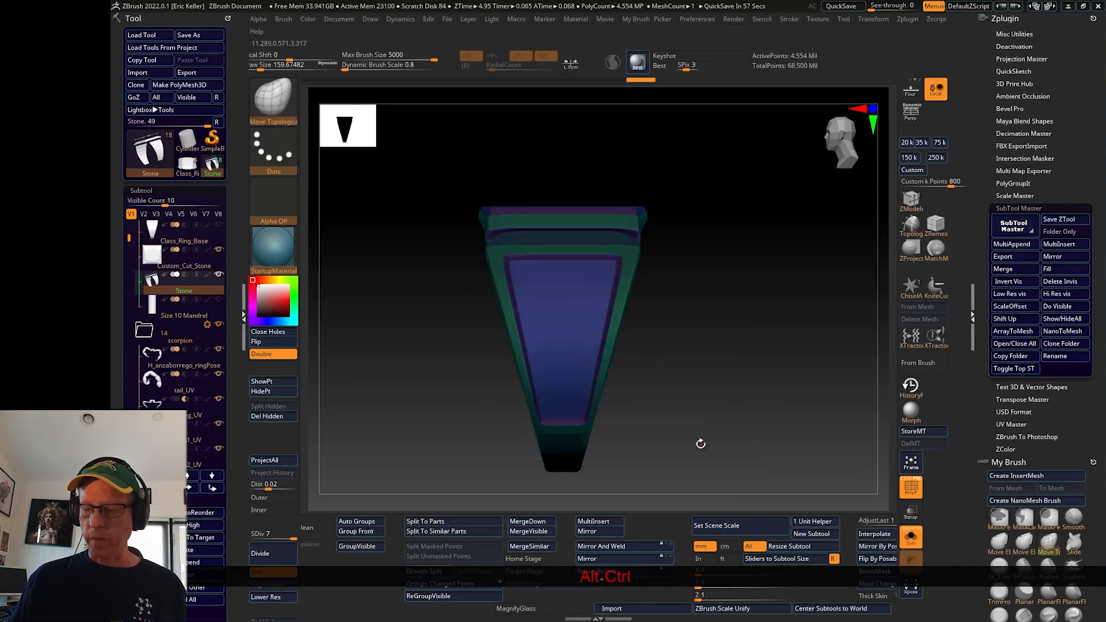
# Turn off the polygroup display and clear the mask from the ring
pyautogui.keyDown('alt'); pyautogui.moveTo(714, 413); pyautogui.dragTo(897, 468); pyautogui.keyUp('alt')
pyautogui.click(910, 487)
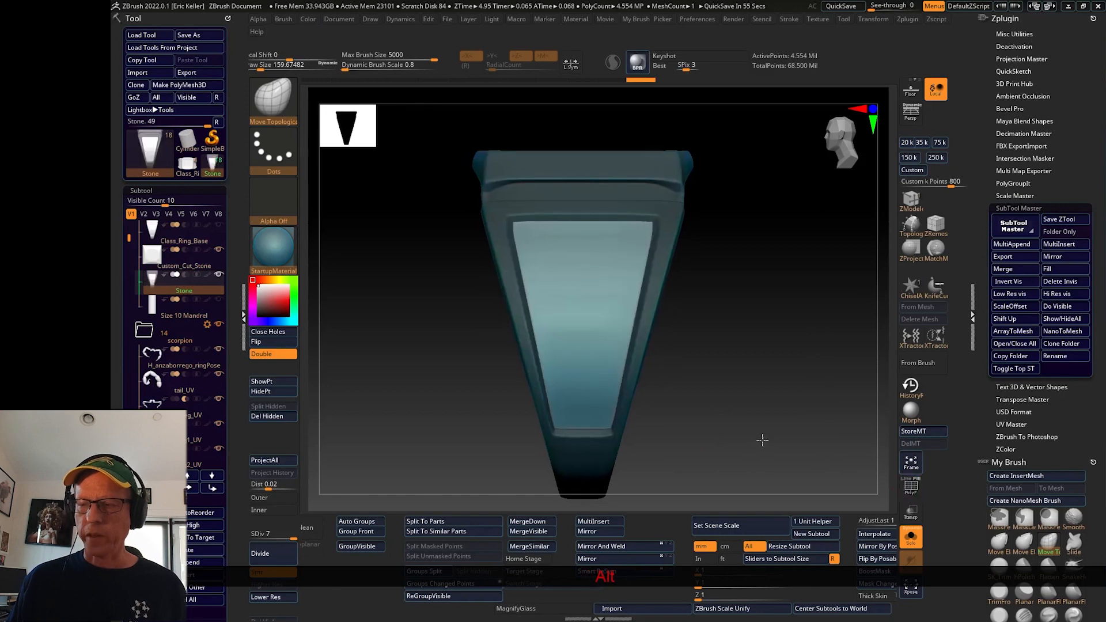
pyautogui.keyDown('alt'); pyautogui.moveTo(760, 444); pyautogui.dragTo(735, 449); pyautogui.keyUp('alt')
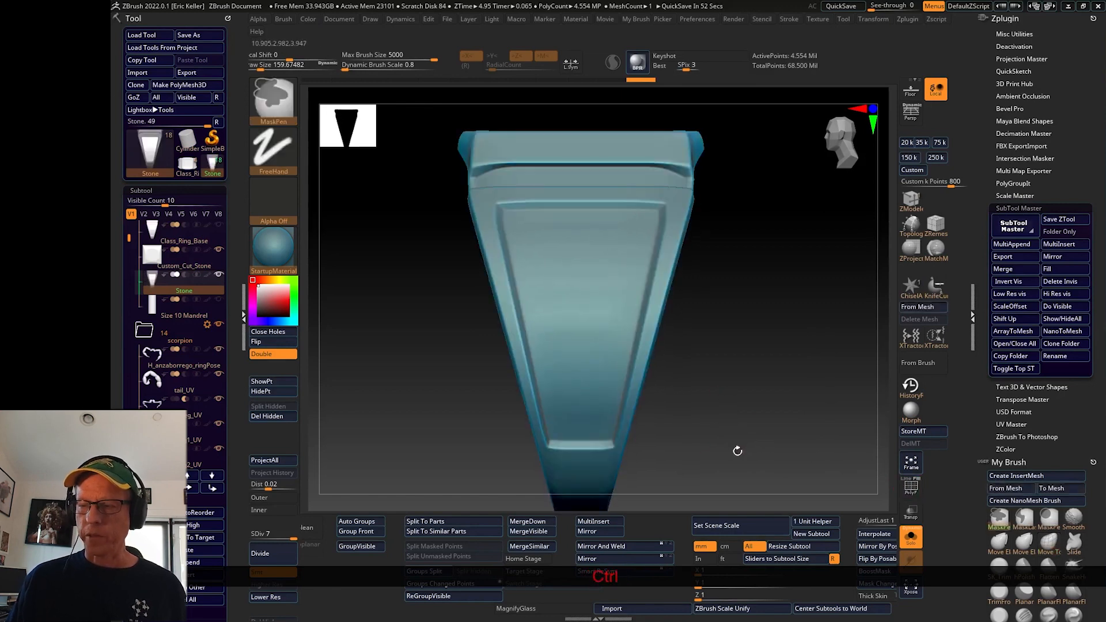
# Switch to the Transpose gizmo and mask the whole ring except the side panel's polygroup
pyautogui.press('w')
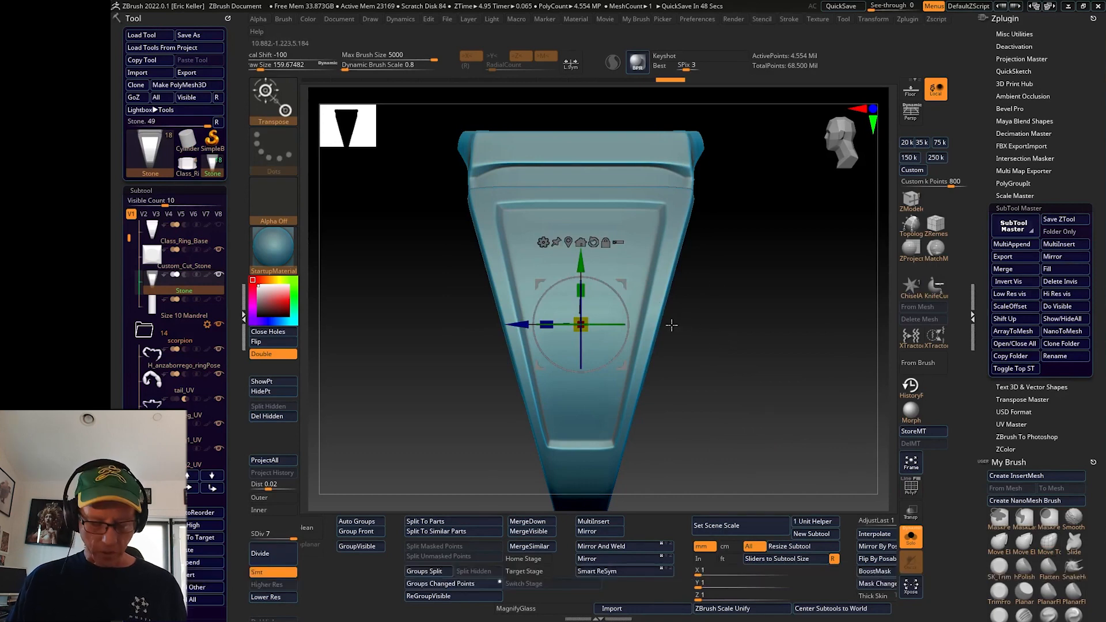
pyautogui.press('ctrl')
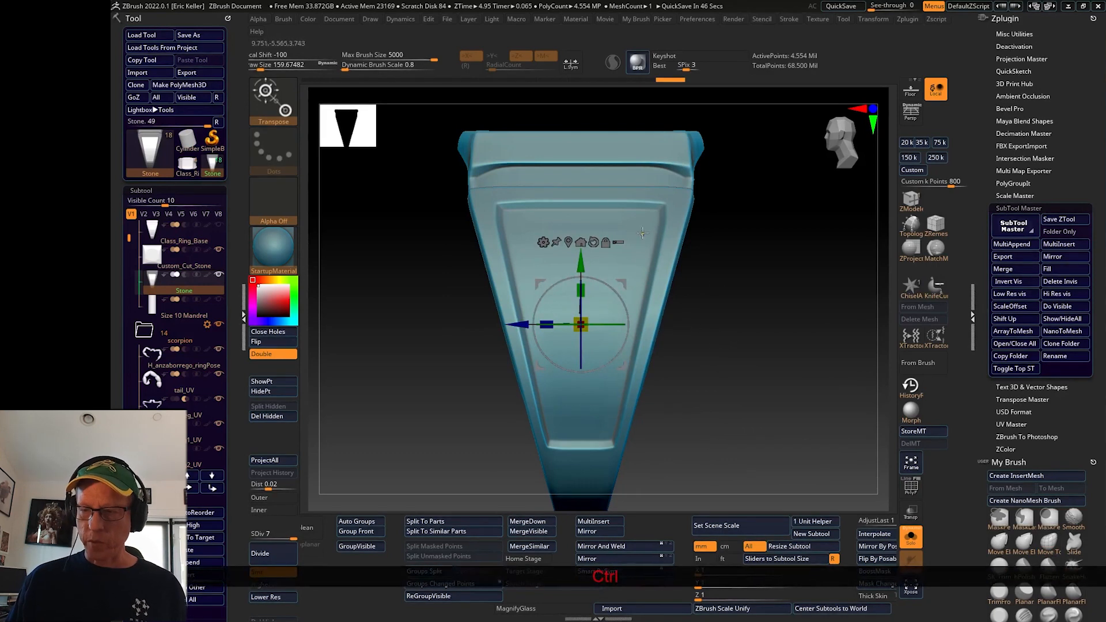
pyautogui.keyDown('ctrl'); pyautogui.click(642, 232); pyautogui.keyUp('ctrl')
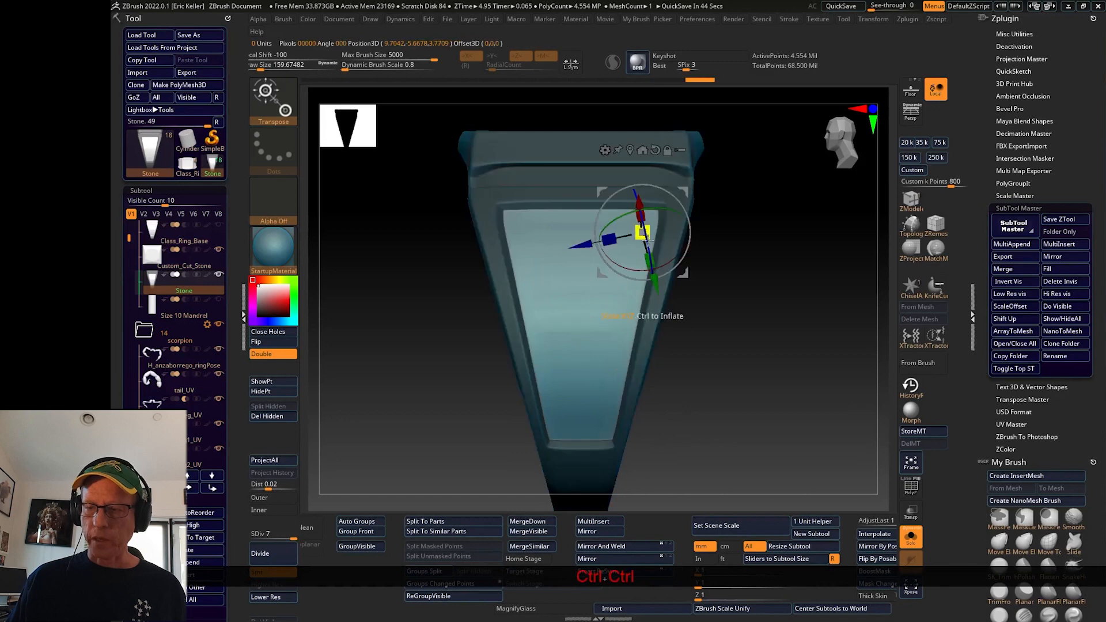
pyautogui.moveTo(749, 336)
pyautogui.mouseDown()
pyautogui.moveTo(712, 339)
pyautogui.moveTo(748, 329)
pyautogui.moveTo(737, 332)
pyautogui.mouseUp()
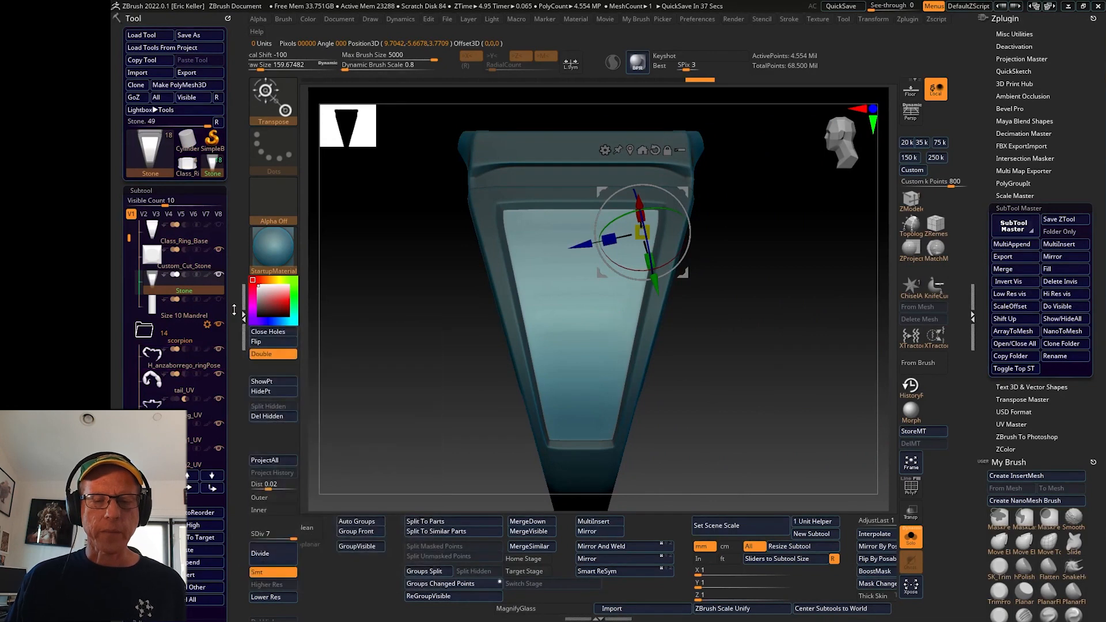
# Show the scorpion with the ring and use Transpose Set on the scorpion folder to adjust its placement within the side panel
pyautogui.keyDown('alt'); pyautogui.moveTo(370, 389); pyautogui.dragTo(430, 368); pyautogui.keyUp('alt')
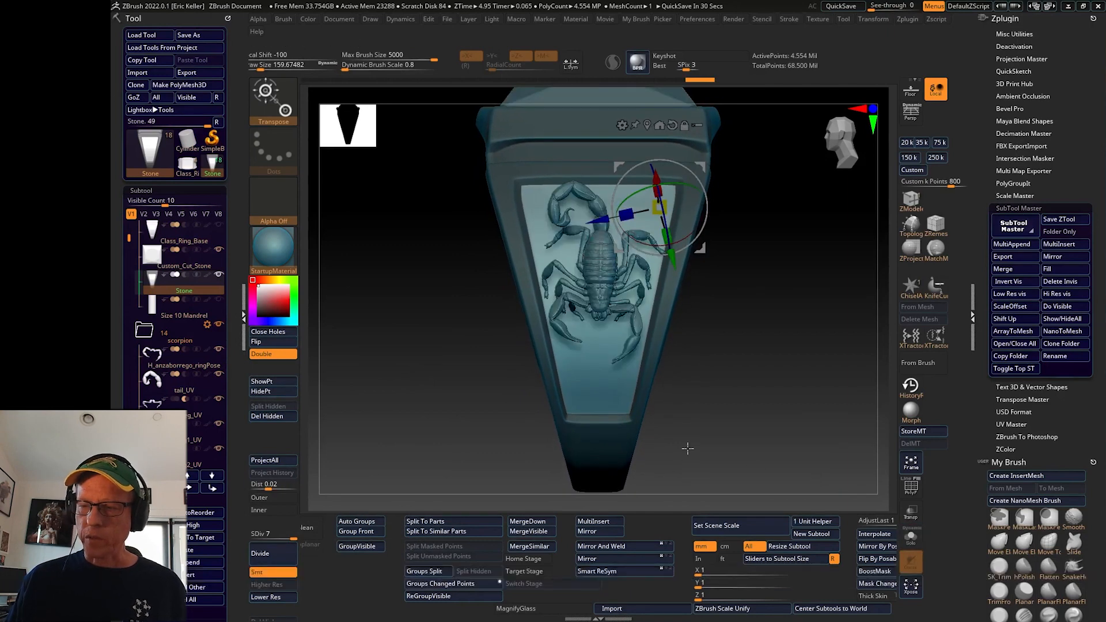
pyautogui.press('alt')
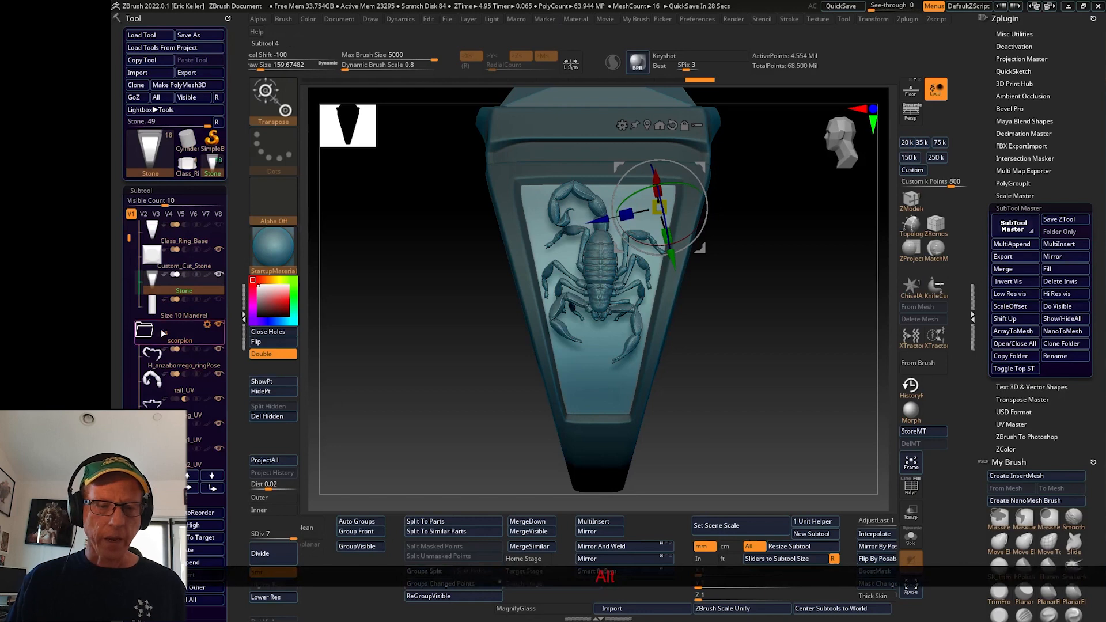
pyautogui.click(144, 332)
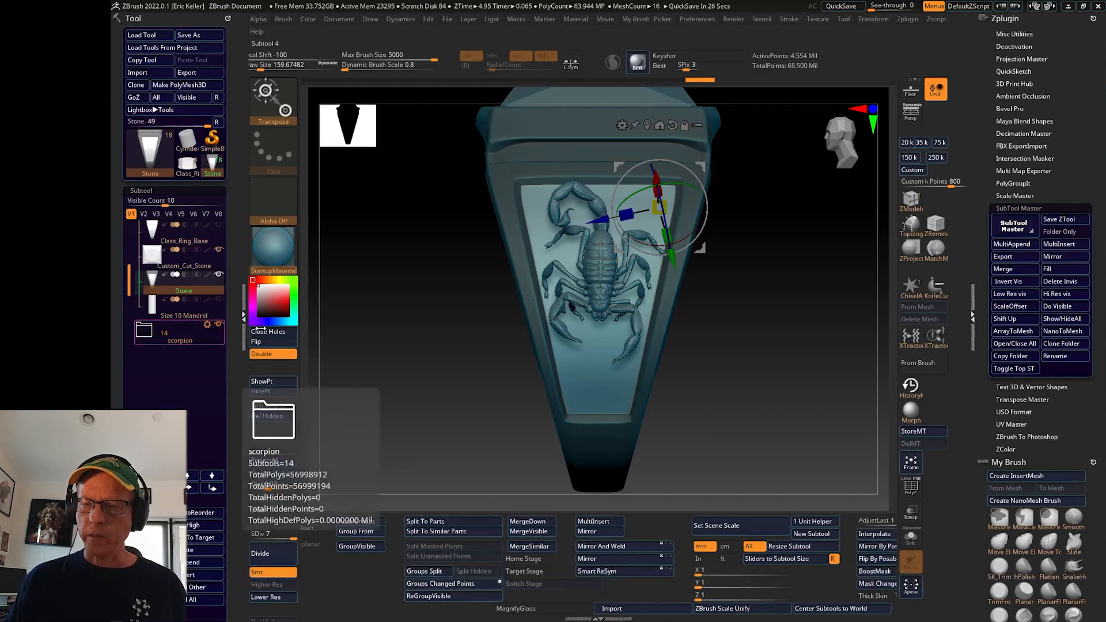
pyautogui.click(145, 332)
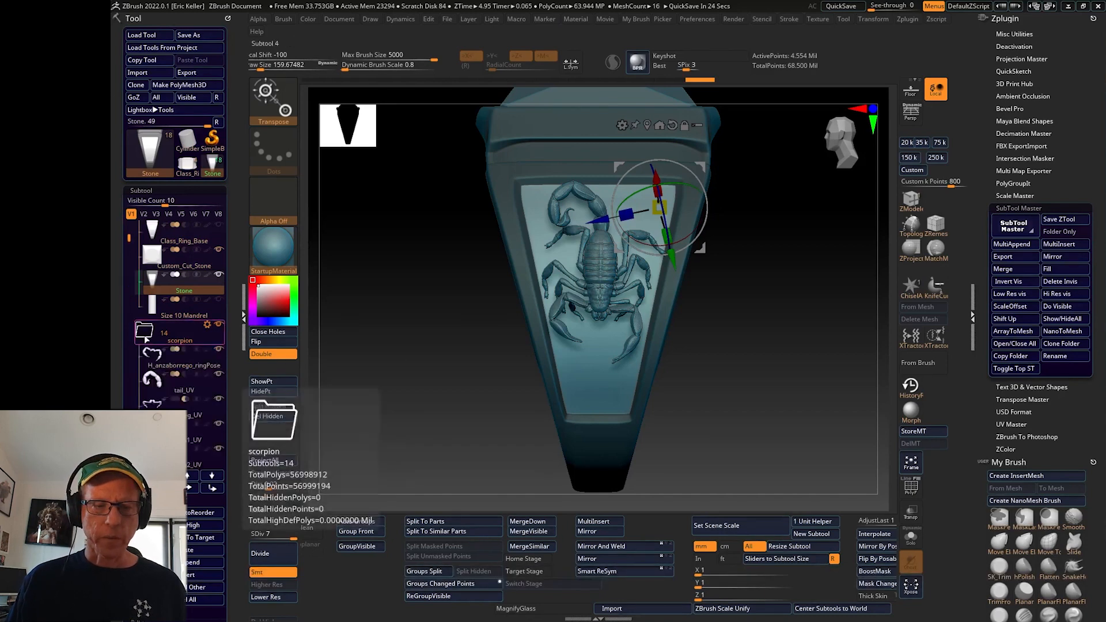
pyautogui.click(207, 325)
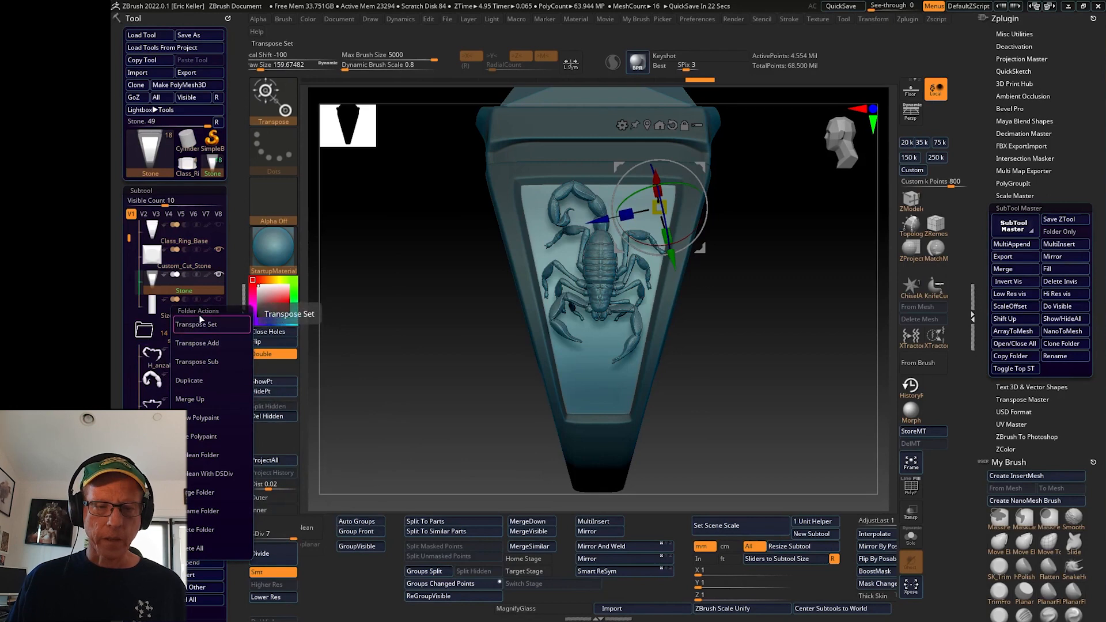
pyautogui.click(202, 326)
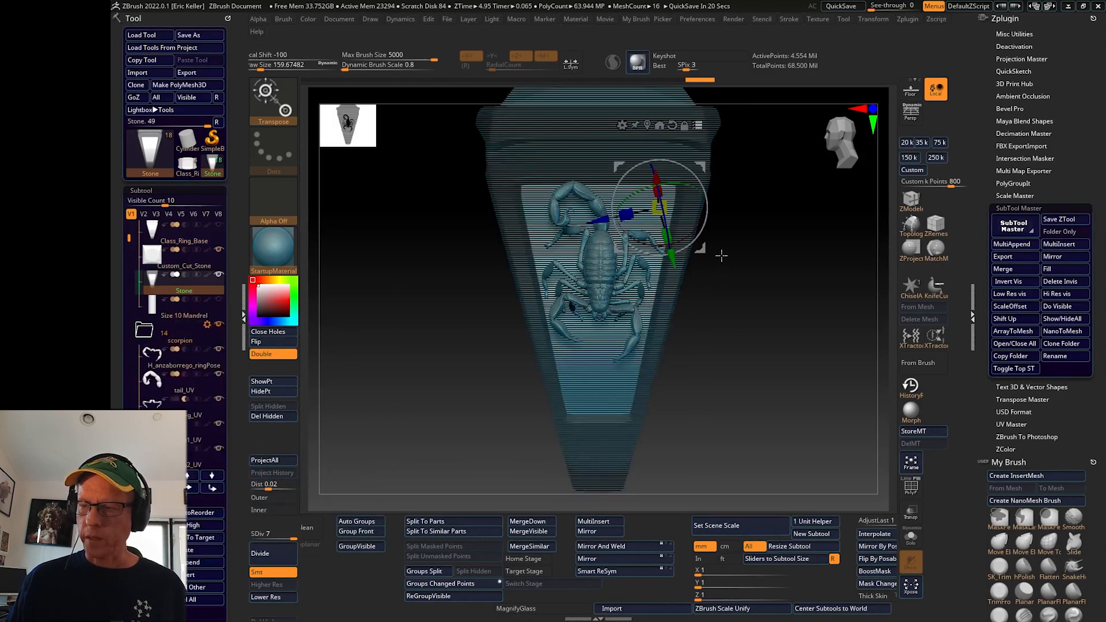
pyautogui.moveTo(701, 249); pyautogui.dragTo(701, 264)
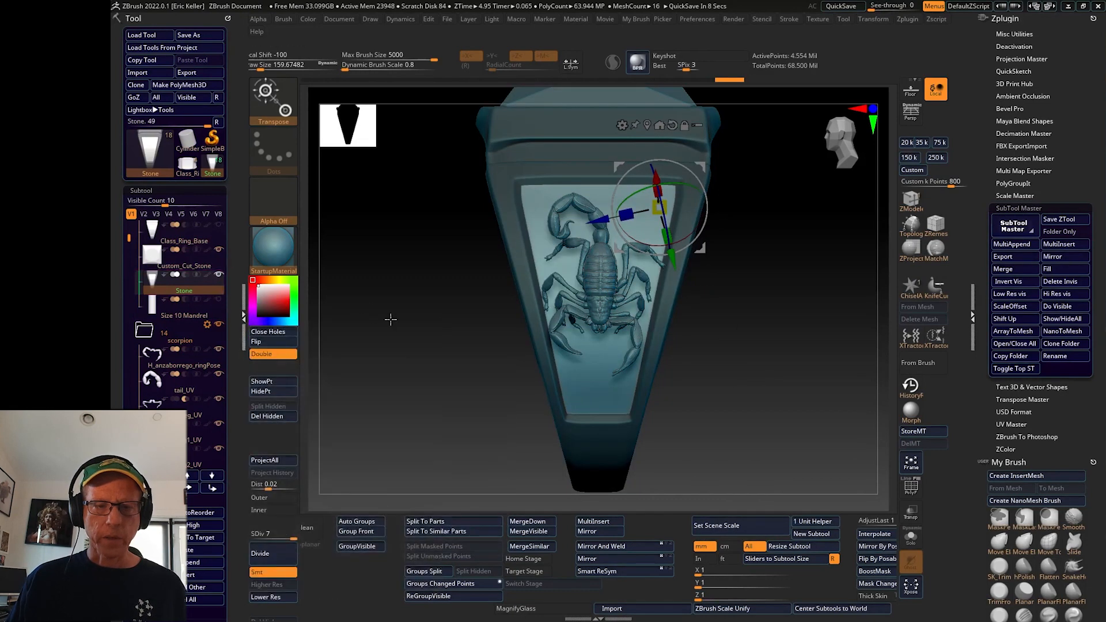
# Return to the Stone subtool, leave the gizmo mode and check its masked panel in Solo before showing the scorpion again
pyautogui.keyDown('alt'); pyautogui.click(607, 432); pyautogui.keyUp('alt')
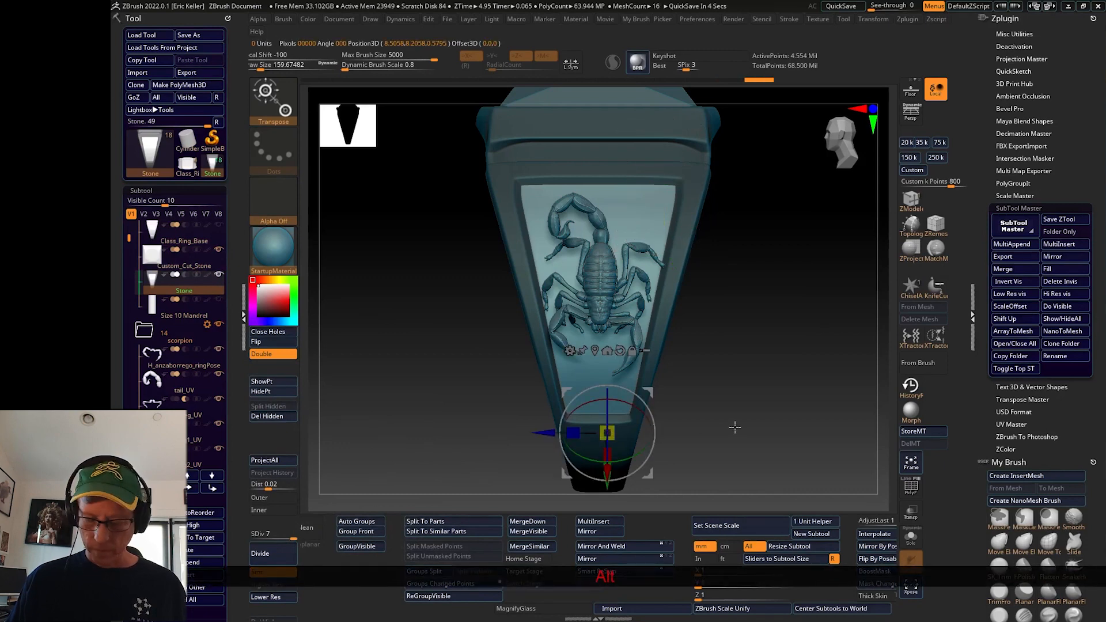
pyautogui.press('q')
pyautogui.click(911, 538)
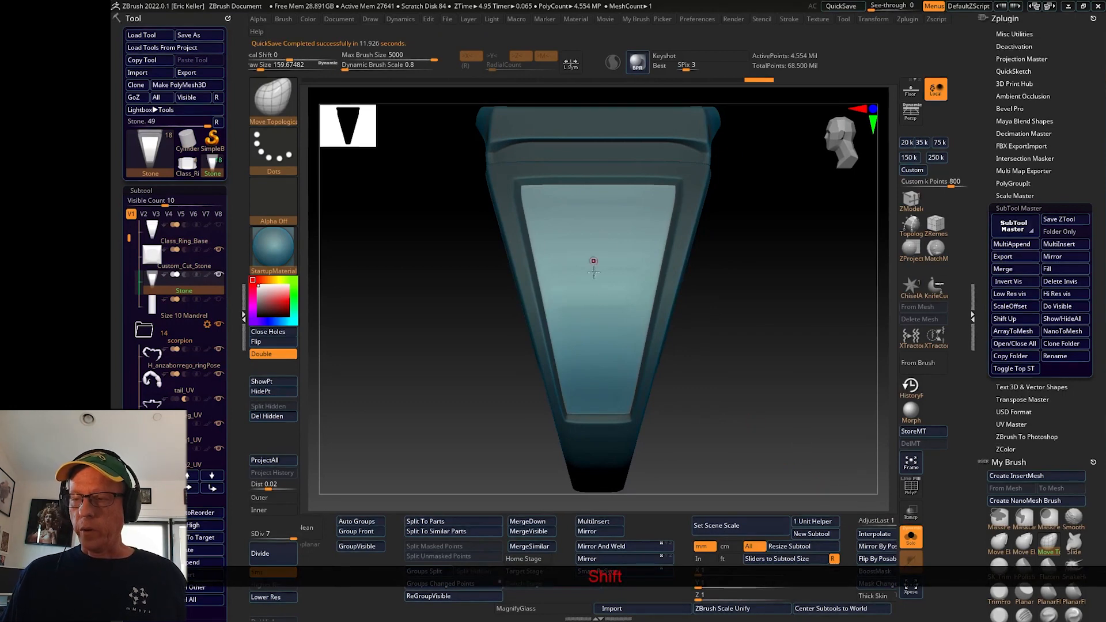
pyautogui.click(911, 537)
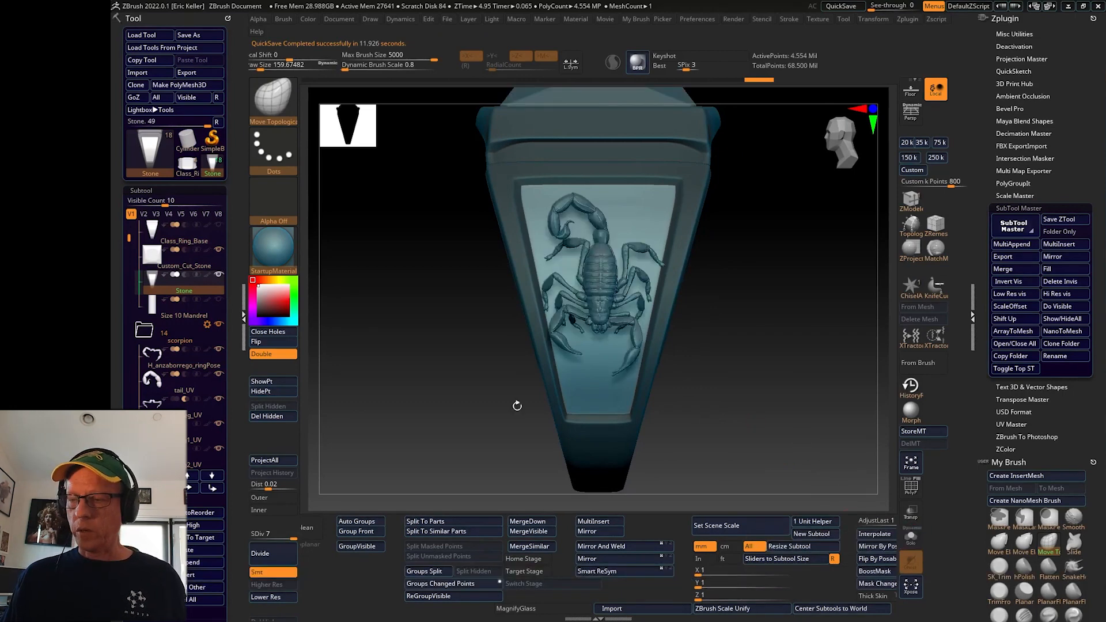
# Project the scorpion onto the side panel with Project BasRelief at the current settings and examine the relief in Solo
pyautogui.scroll(-10, 180, 339)
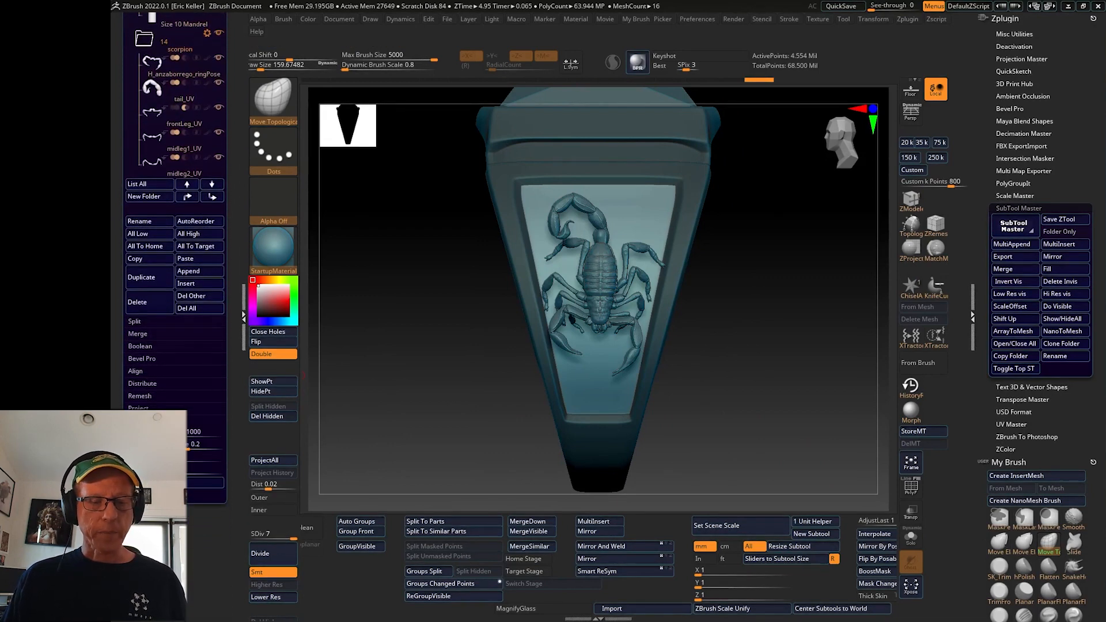
pyautogui.scroll(-5, 188, 386)
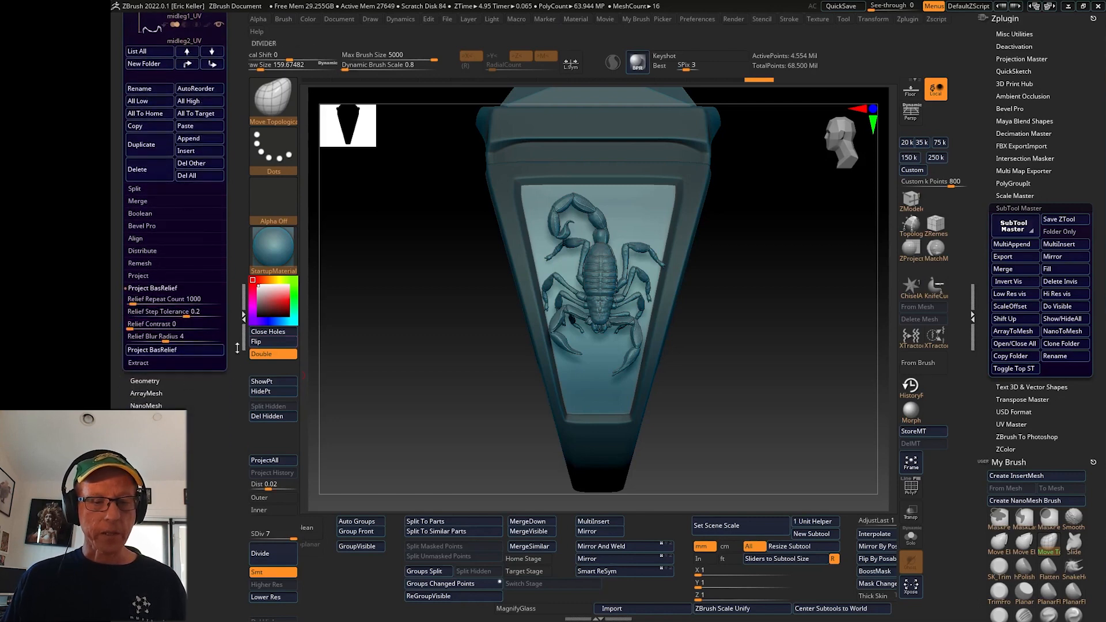
pyautogui.click(188, 350)
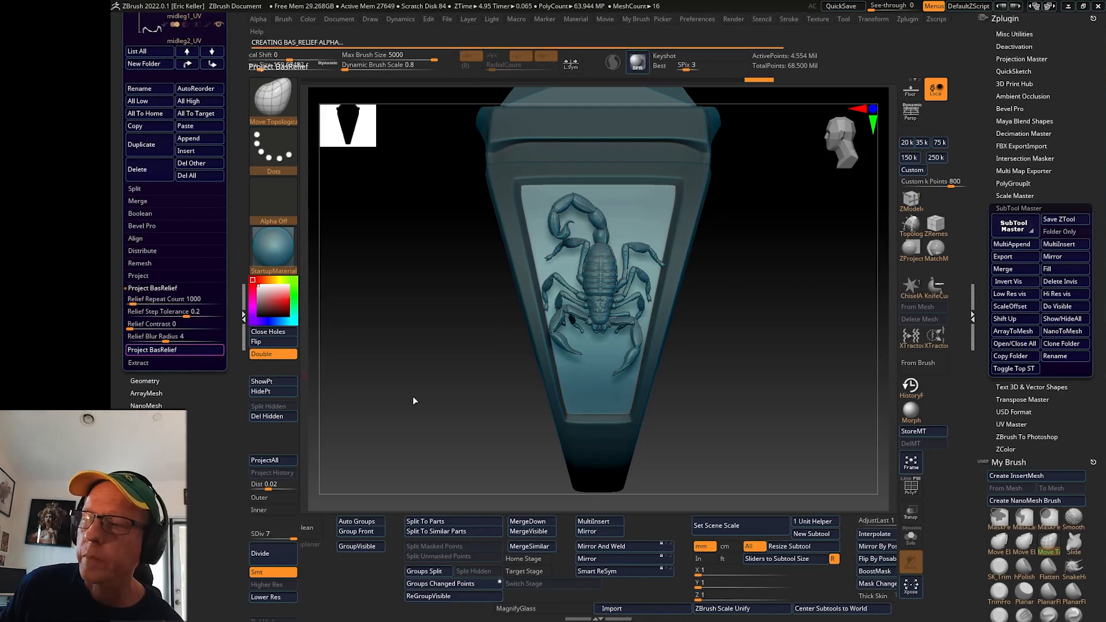
pyautogui.click(910, 541)
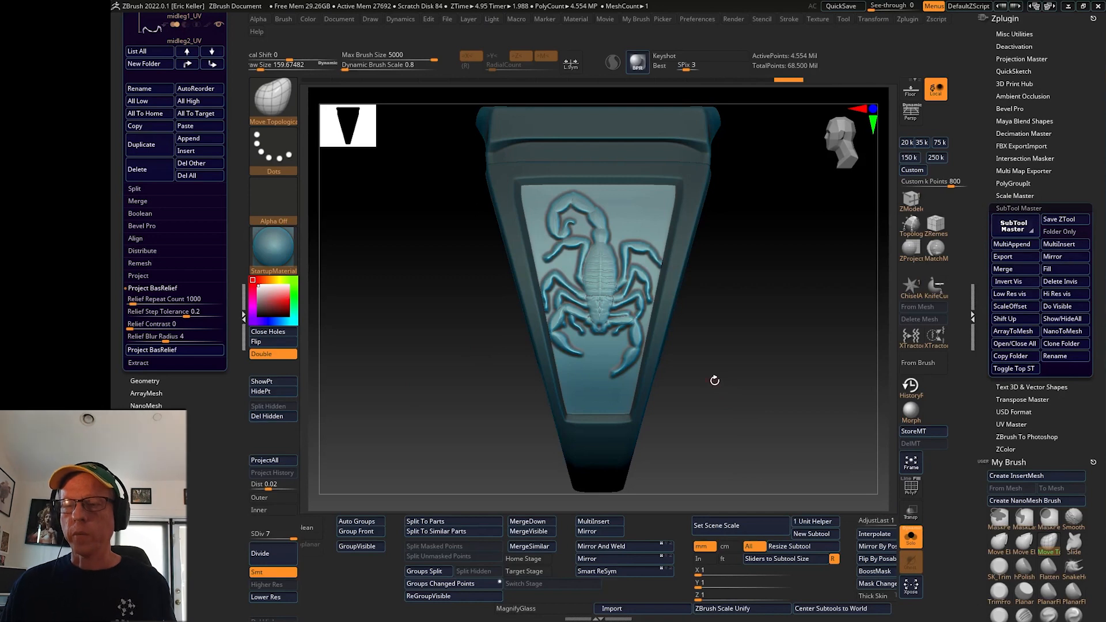
pyautogui.keyDown('alt'); pyautogui.moveTo(731, 355); pyautogui.dragTo(650, 343); pyautogui.keyUp('alt')
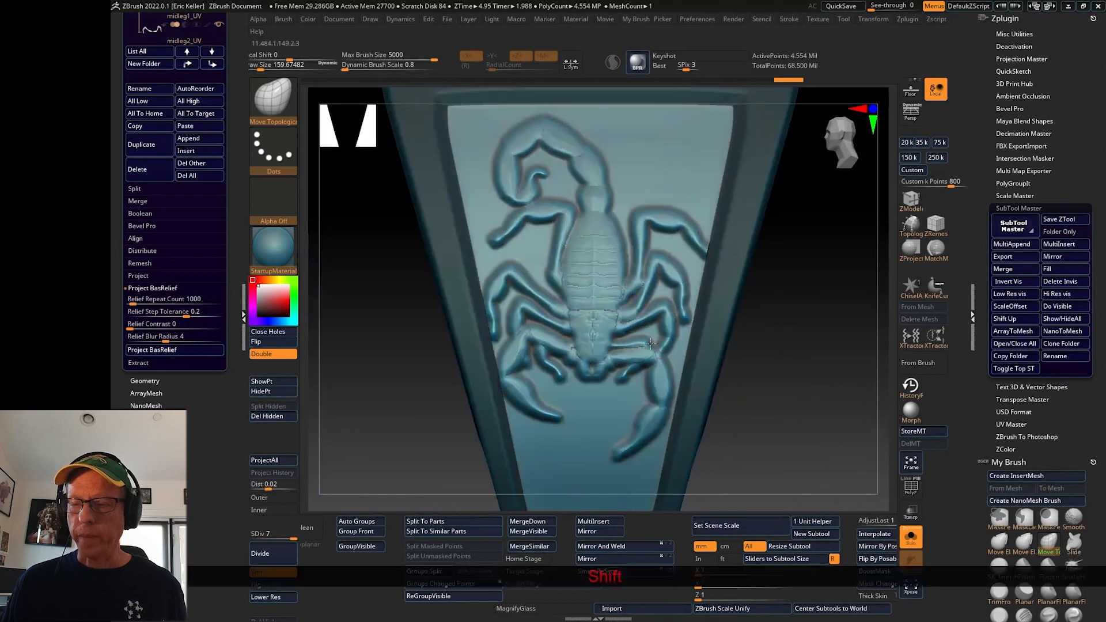
pyautogui.keyDown('alt'); pyautogui.moveTo(795, 356); pyautogui.dragTo(783, 380); pyautogui.keyUp('alt')
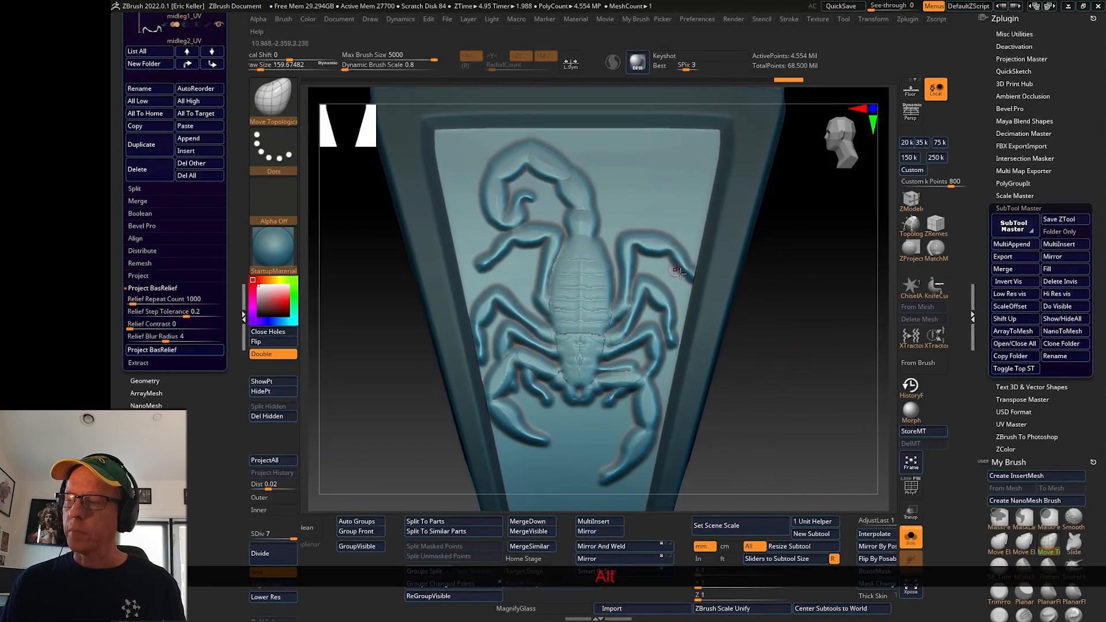
pyautogui.keyDown('alt'); pyautogui.moveTo(804, 315); pyautogui.dragTo(779, 327); pyautogui.keyUp('alt')
# Undo the bas-relief projection and bring the scorpion back into view over the panel
pyautogui.hotkey('ctrl', 'z')
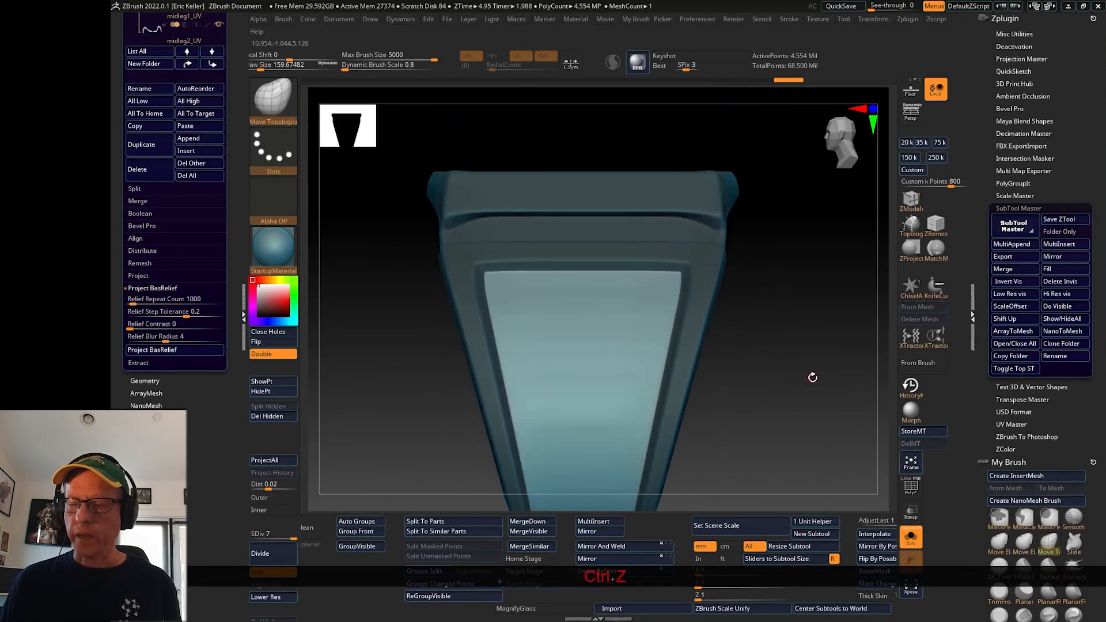
pyautogui.keyDown('alt'); pyautogui.moveTo(812, 378); pyautogui.dragTo(812, 318); pyautogui.keyUp('alt')
pyautogui.hotkey('ctrl', 'shift', 'z')
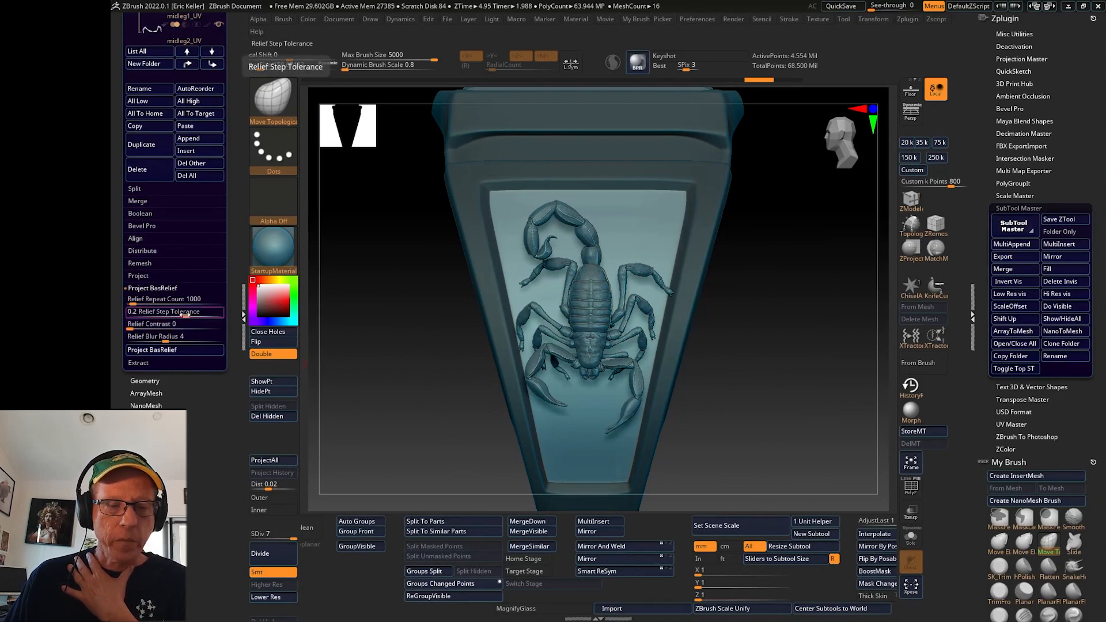
# Try Project BasRelief with Relief Step Tolerance 0.05006, inspect the panel in Solo, and undo the projection
pyautogui.moveTo(185, 314); pyautogui.dragTo(139, 323)
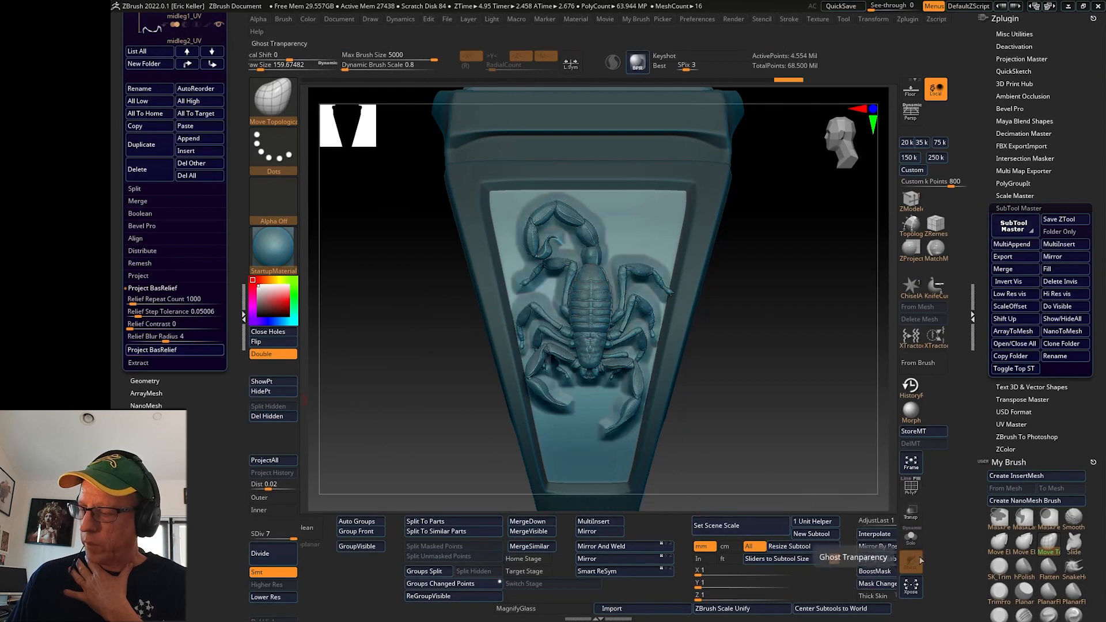
pyautogui.click(909, 542)
pyautogui.moveTo(752, 461)
pyautogui.mouseDown()
pyautogui.moveTo(755, 433)
pyautogui.moveTo(763, 469)
pyautogui.moveTo(712, 469)
pyautogui.moveTo(757, 472)
pyautogui.moveTo(750, 466)
pyautogui.mouseUp()
pyautogui.hotkey('ctrl', 'z')
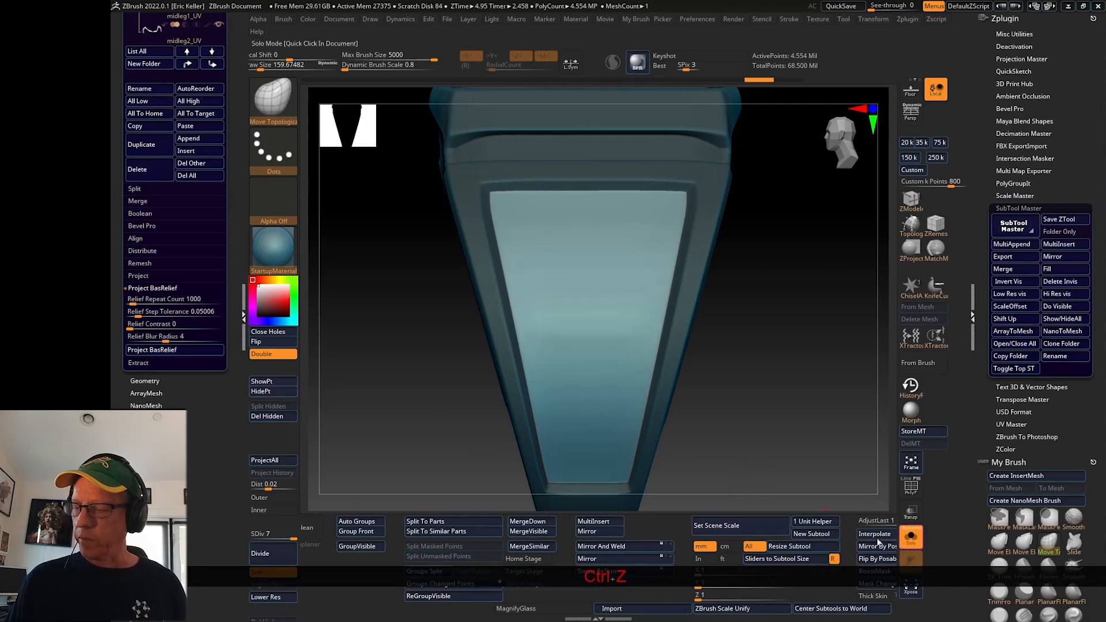
pyautogui.click(909, 540)
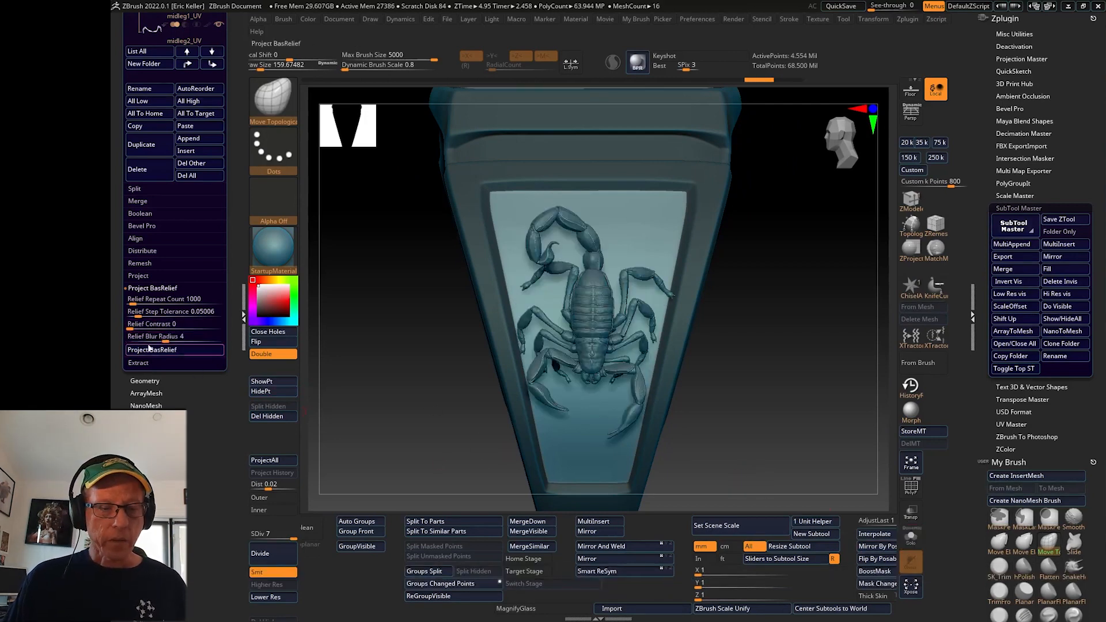
# Set Relief Step Tolerance to 1, run Project BasRelief again and examine the scorpion relief up close in Solo
pyautogui.moveTo(140, 315); pyautogui.dragTo(144, 315)
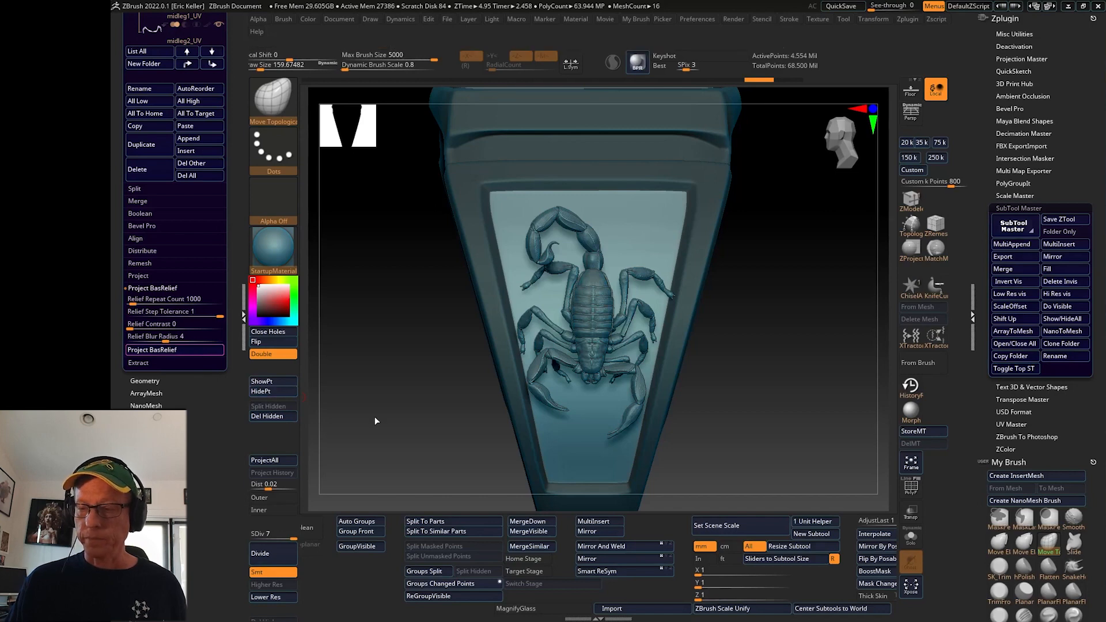
pyautogui.click(911, 538)
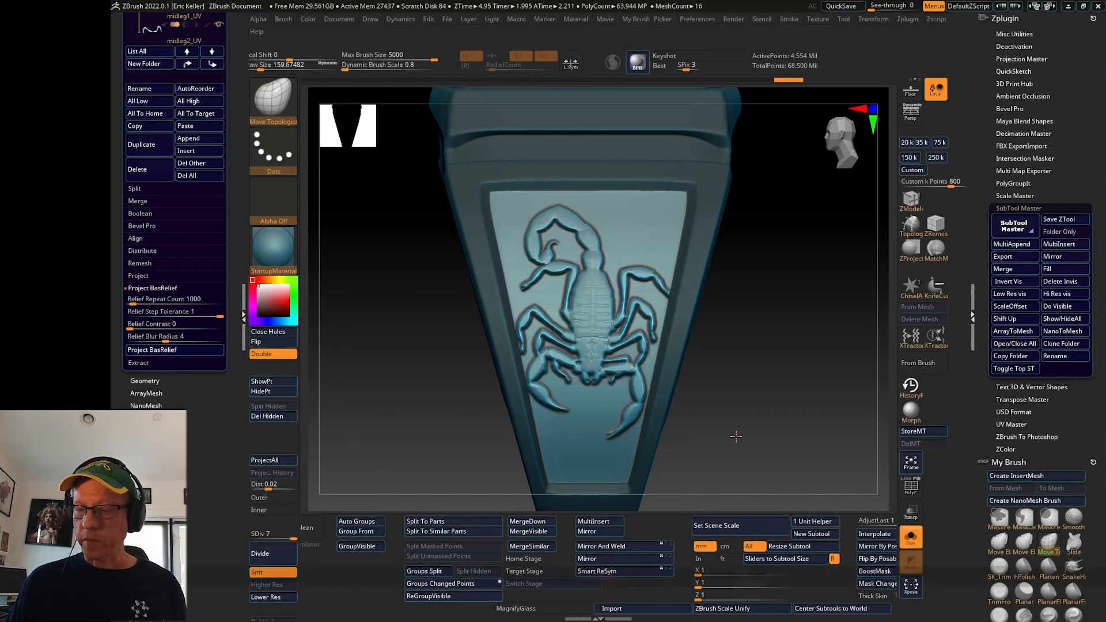
pyautogui.keyDown('alt'); pyautogui.moveTo(735, 435); pyautogui.dragTo(556, 384); pyautogui.keyUp('alt')
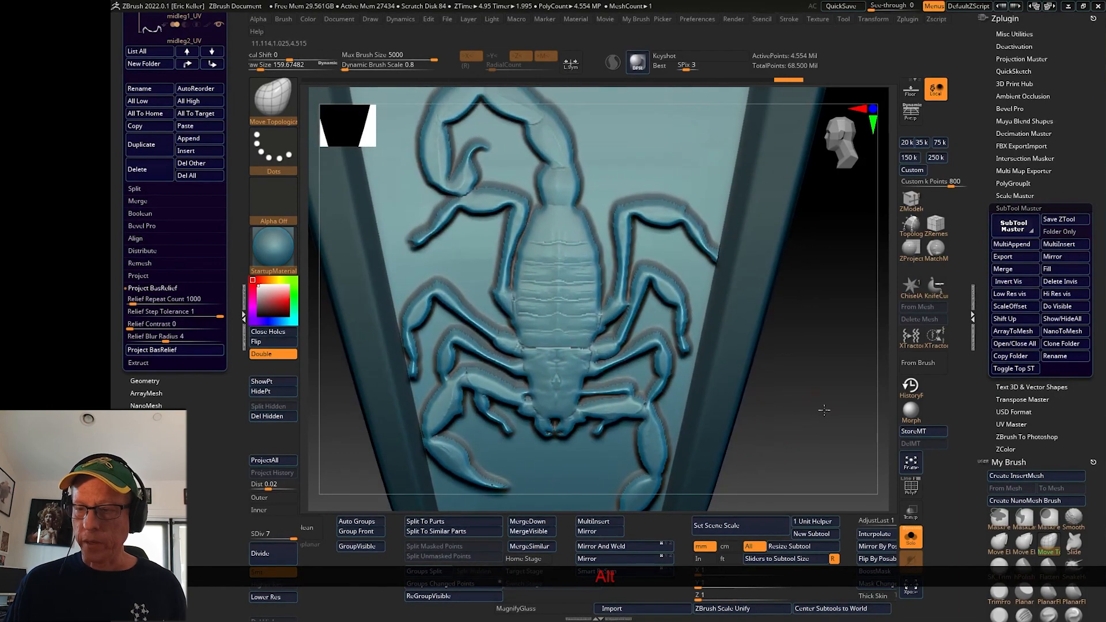
pyautogui.keyDown('alt'); pyautogui.moveTo(783, 395); pyautogui.dragTo(757, 421); pyautogui.keyUp('alt')
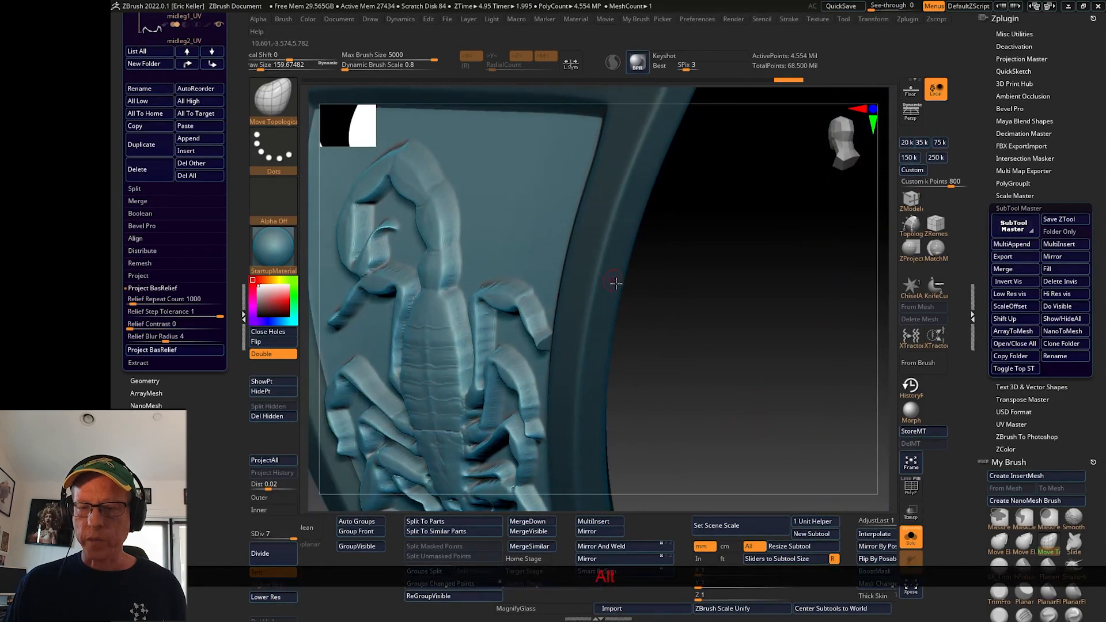
pyautogui.keyDown('alt'); pyautogui.moveTo(704, 339); pyautogui.dragTo(722, 365); pyautogui.keyUp('alt')
pyautogui.moveTo(722, 365); pyautogui.dragTo(689, 364, button='right')
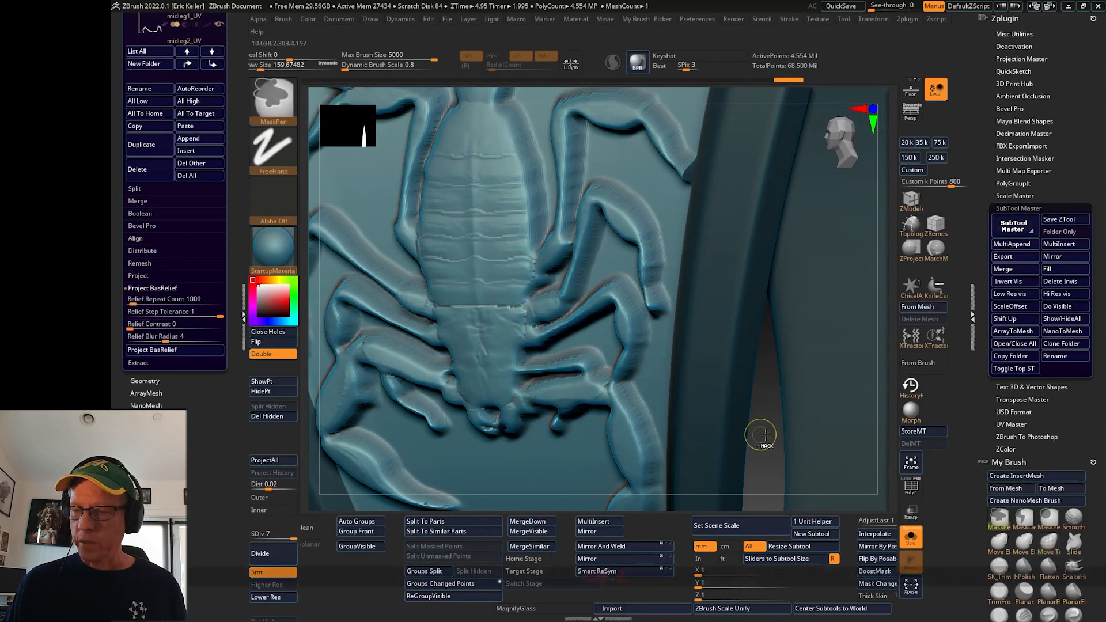
# Undo the projected relief and set Relief Contrast to 0.00447, with the whole side panel facing the view
pyautogui.hotkey('ctrl', 'z')
pyautogui.click(138, 324)
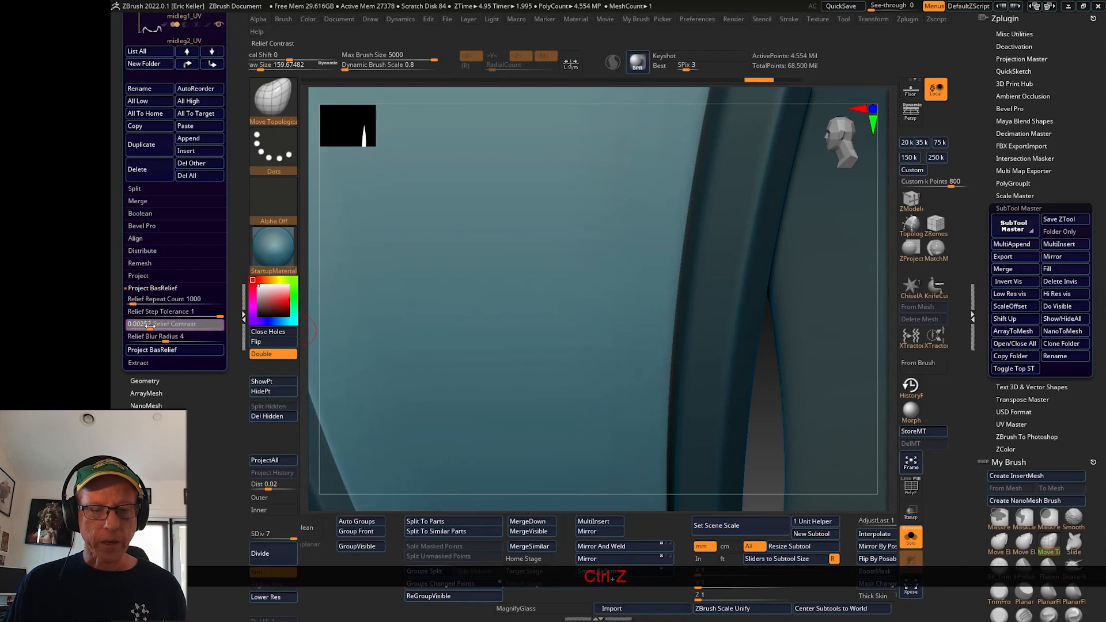
pyautogui.moveTo(148, 324); pyautogui.dragTo(159, 324)
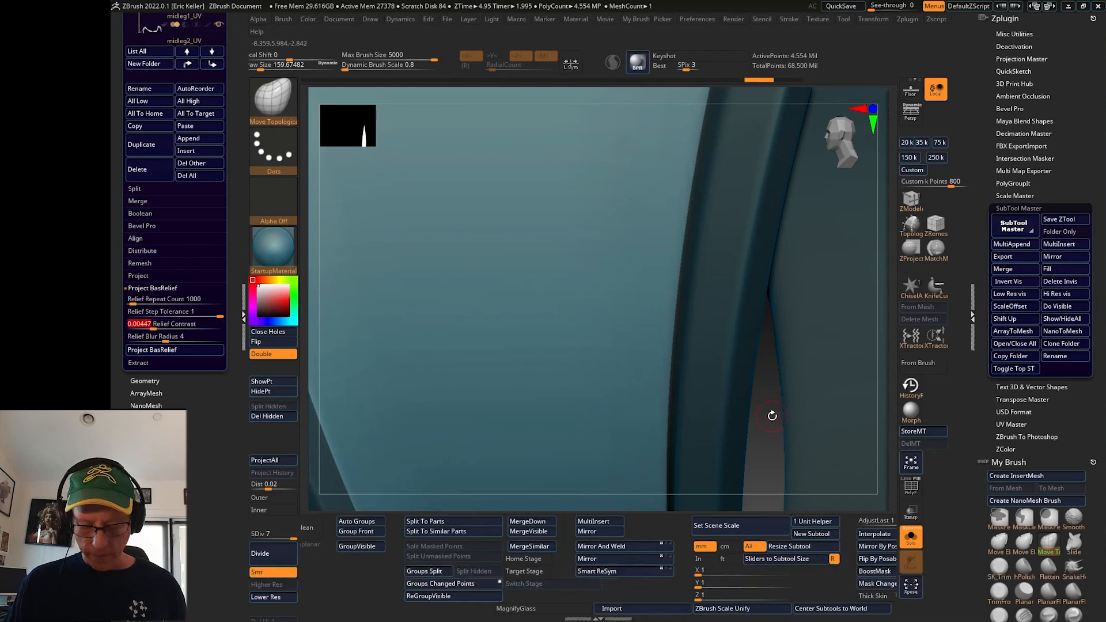
pyautogui.press('f')
pyautogui.keyDown('shift'); pyautogui.moveTo(773, 414); pyautogui.dragTo(390, 362); pyautogui.keyUp('shift')
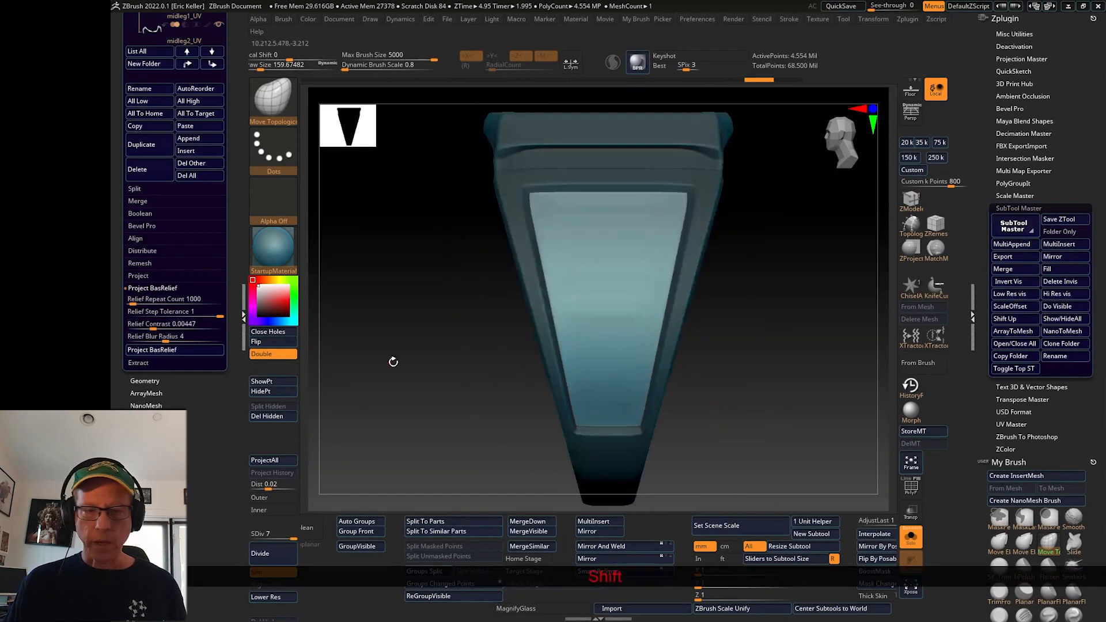
# Set Relief Repeat Count to 2000 and run Project BasRelief with the scorpion shown and framed over the side panel
pyautogui.click(157, 299)
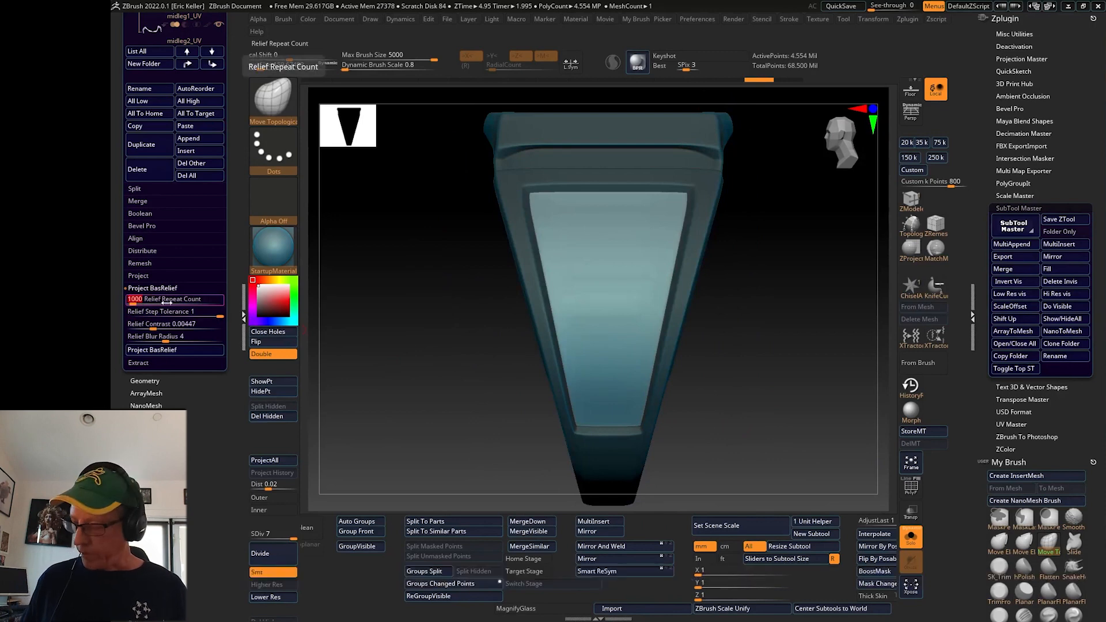
pyautogui.write('2000')
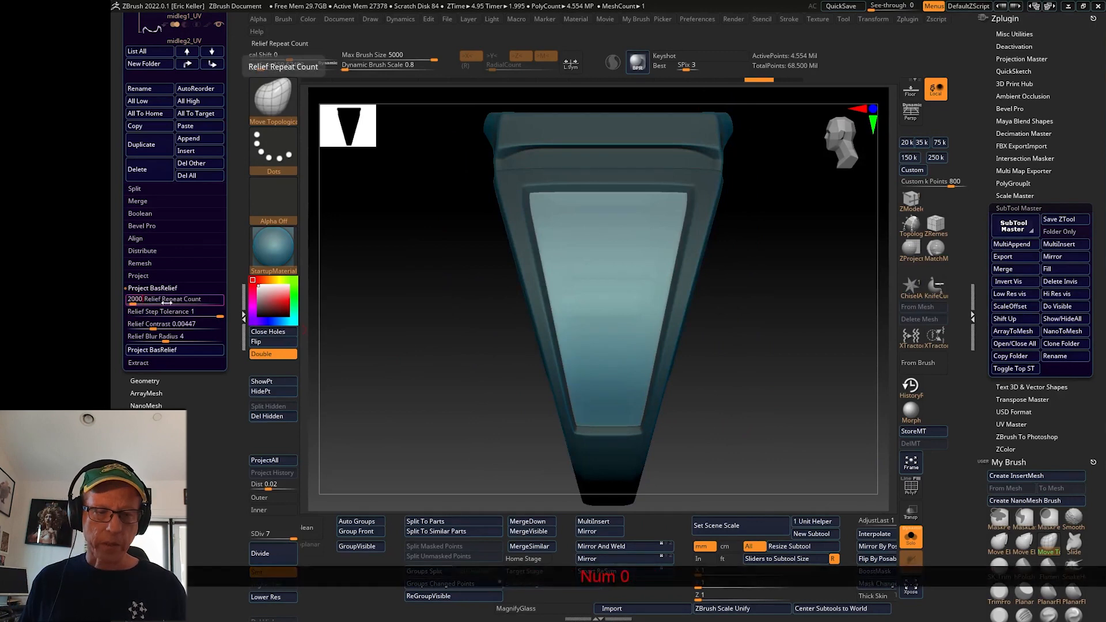
pyautogui.press('Return')
pyautogui.click(910, 537)
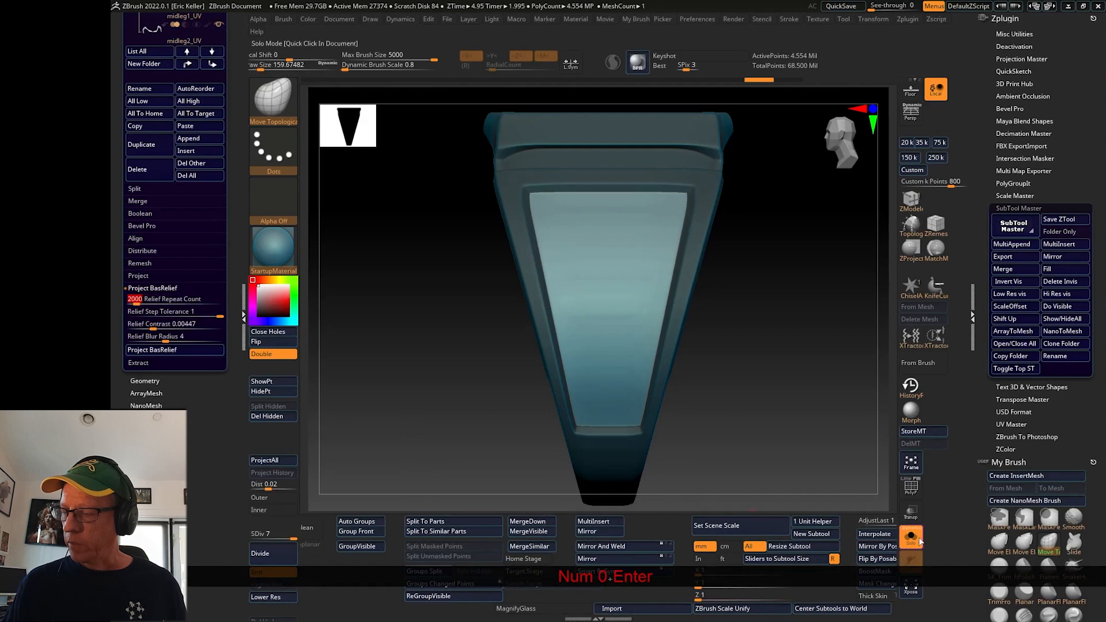
pyautogui.moveTo(761, 392)
pyautogui.keyDown('alt'); pyautogui.mouseDown()
pyautogui.moveTo(761, 377)
pyautogui.moveTo(770, 381)
pyautogui.mouseUp(); pyautogui.keyUp('alt')
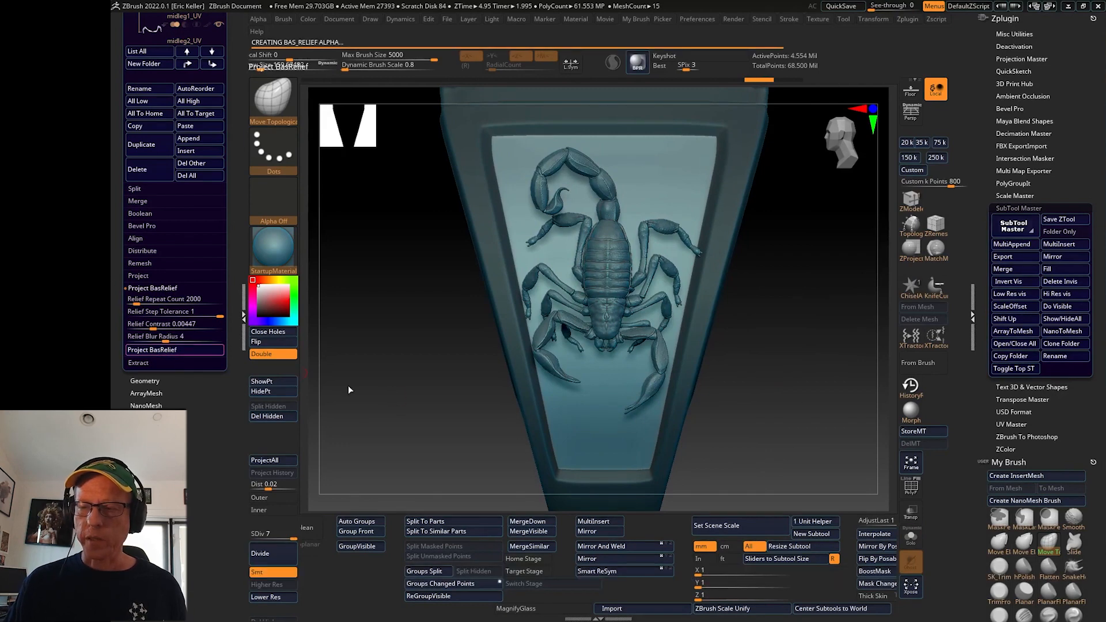
# Isolate the ring in Solo to inspect the projected scorpion relief, and clear the mask
pyautogui.click(920, 548)
pyautogui.keyDown('alt'); pyautogui.moveTo(765, 422); pyautogui.dragTo(757, 481, button='right'); pyautogui.keyUp('alt')
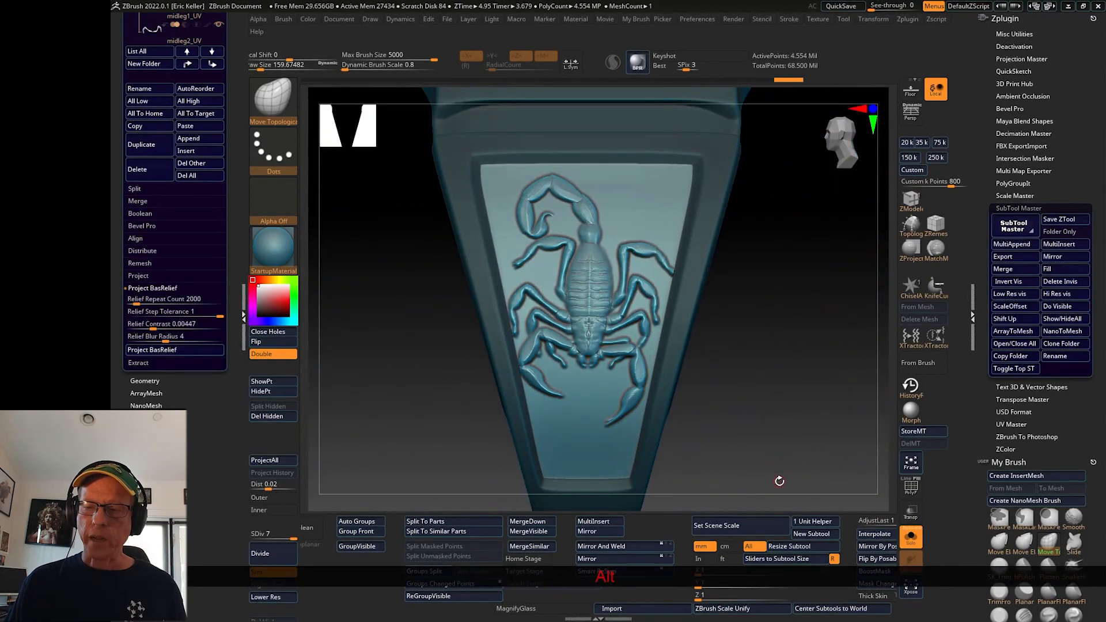
pyautogui.keyDown('alt'); pyautogui.moveTo(778, 459); pyautogui.dragTo(739, 423, button='right'); pyautogui.keyUp('alt')
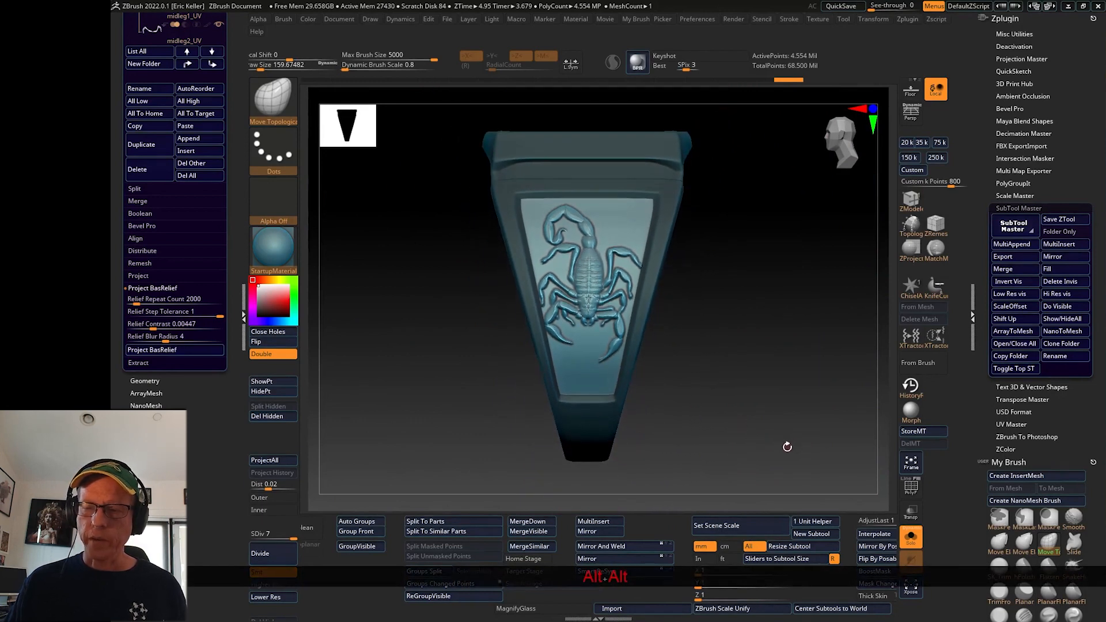
pyautogui.moveTo(767, 436); pyautogui.dragTo(739, 436)
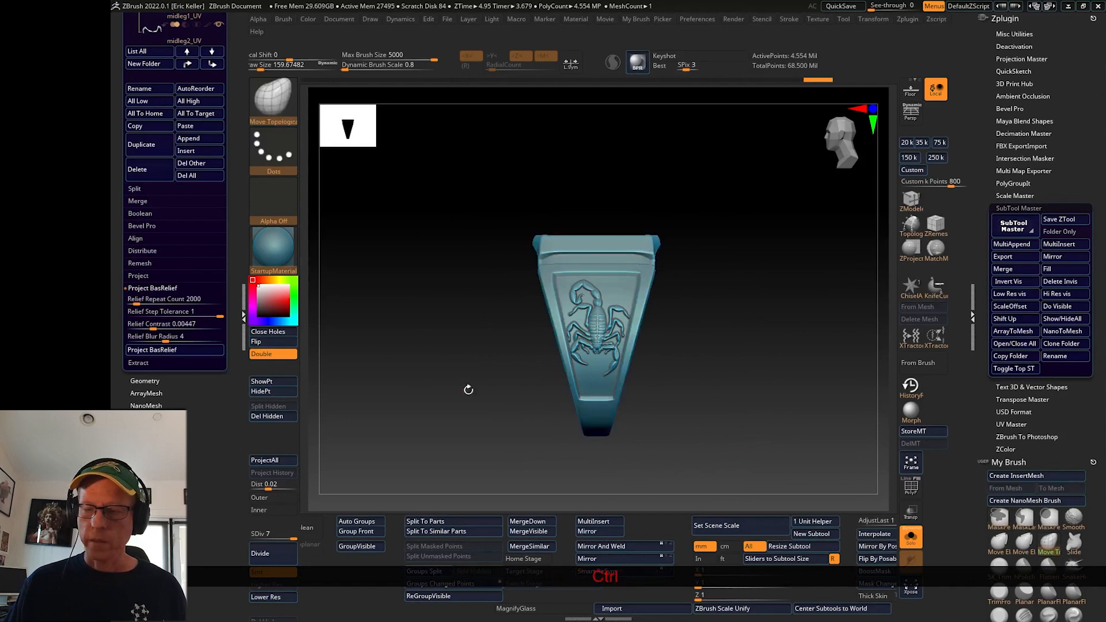
# Show the scorpion and stone again with Solo off, and switch all subtools to their lowest subdivision level with All Low
pyautogui.moveTo(236, 259); pyautogui.dragTo(248, 389)
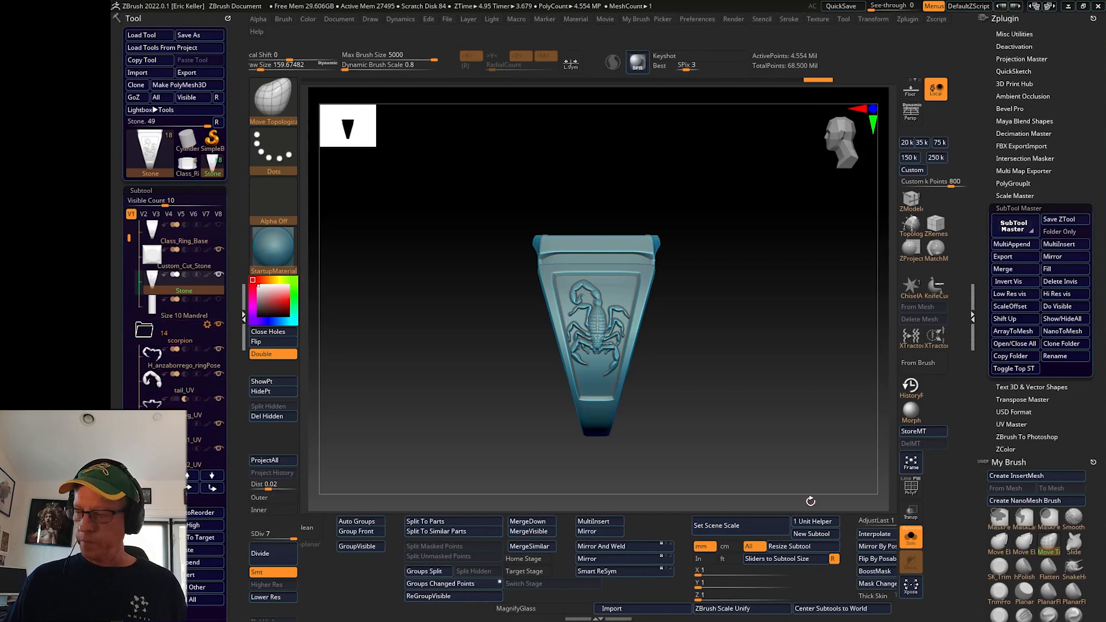
pyautogui.click(910, 537)
pyautogui.moveTo(698, 380); pyautogui.dragTo(690, 436)
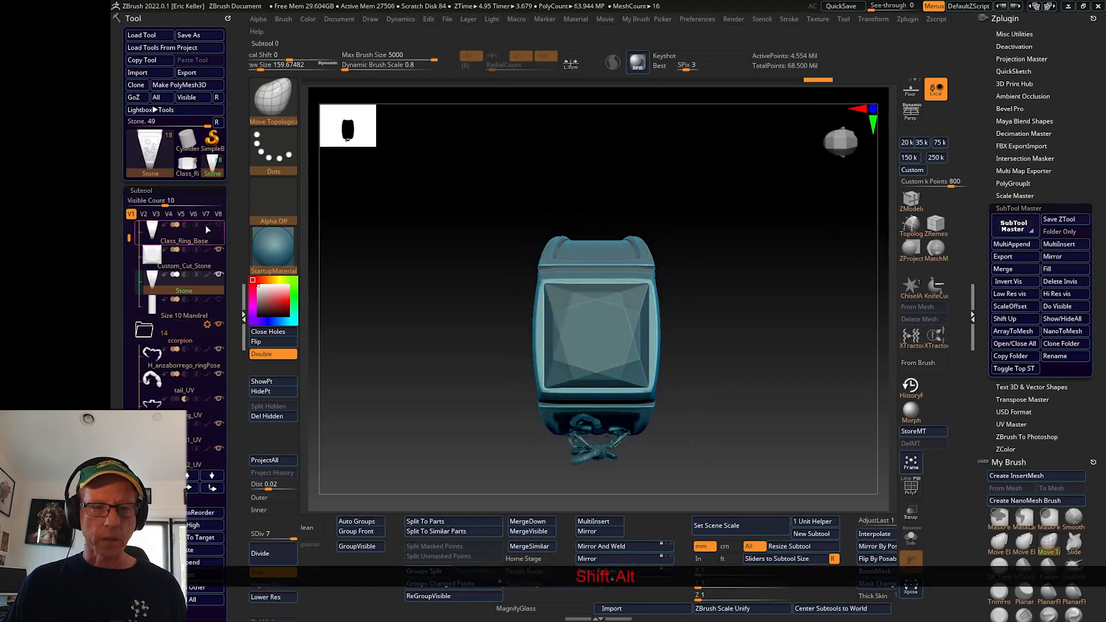
pyautogui.click(155, 345)
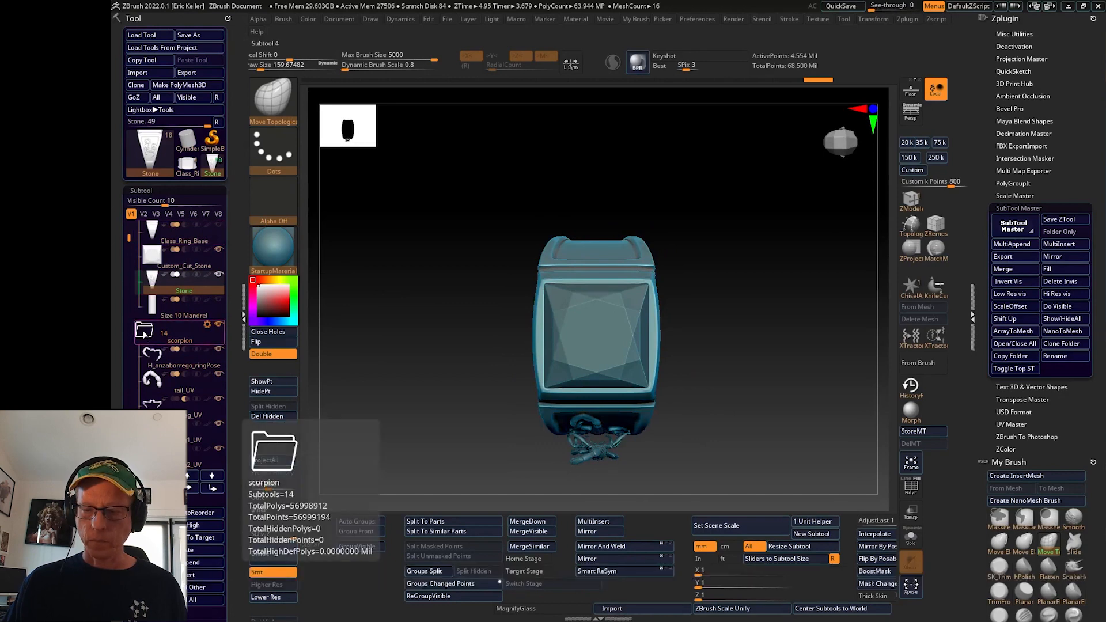
pyautogui.click(145, 333)
pyautogui.click(147, 332)
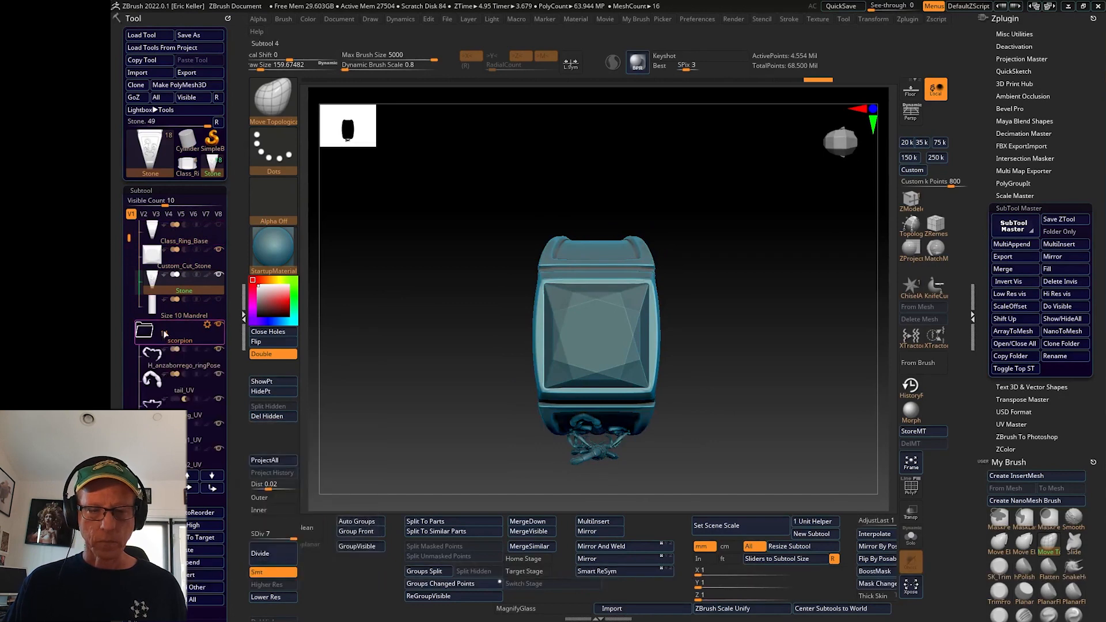
pyautogui.click(208, 325)
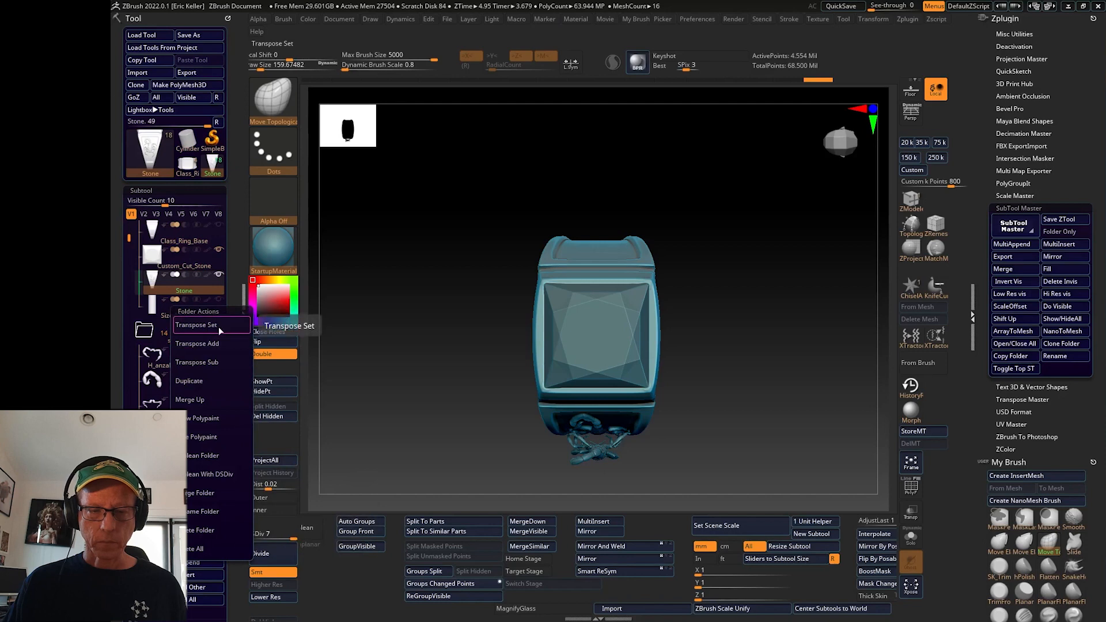
pyautogui.moveTo(234, 489); pyautogui.dragTo(234, 360)
pyautogui.click(138, 396)
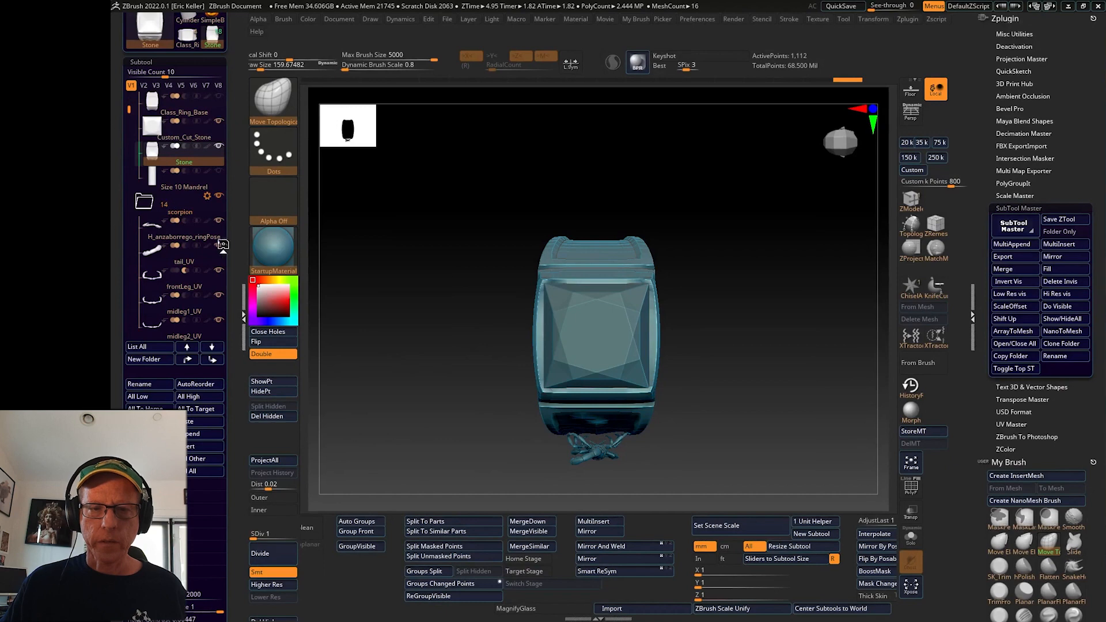
# Isolate the ring, set SDiv to 7, and mirror the scorpion relief onto the blank opposite side panel with Smart ReSym
pyautogui.moveTo(466, 387); pyautogui.dragTo(483, 359)
pyautogui.press('alt')
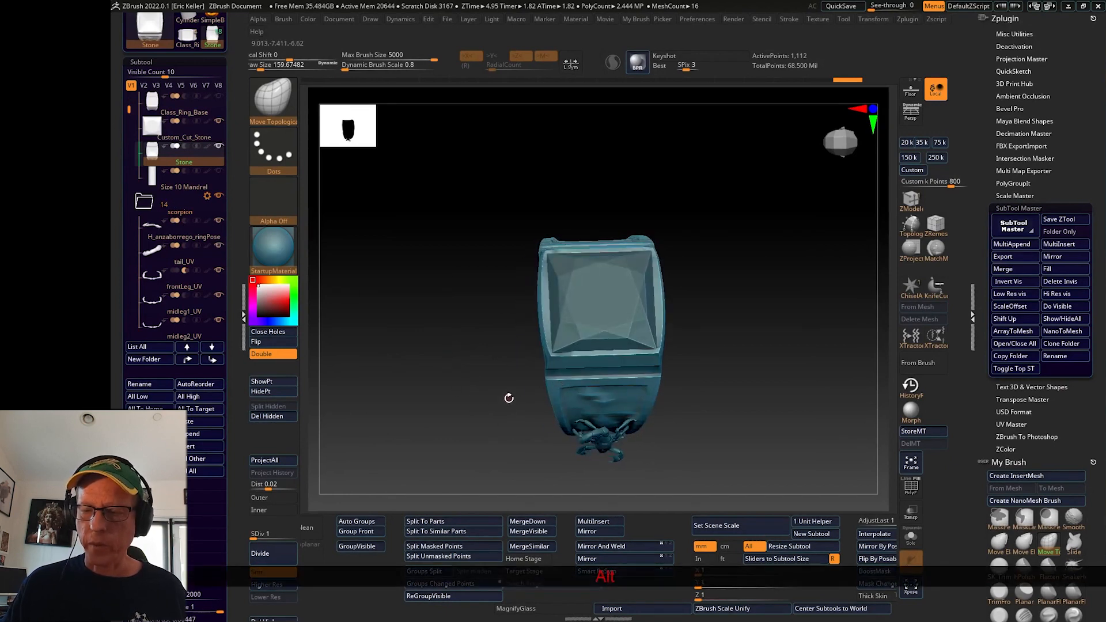
pyautogui.moveTo(508, 398); pyautogui.dragTo(479, 375)
pyautogui.click(910, 538)
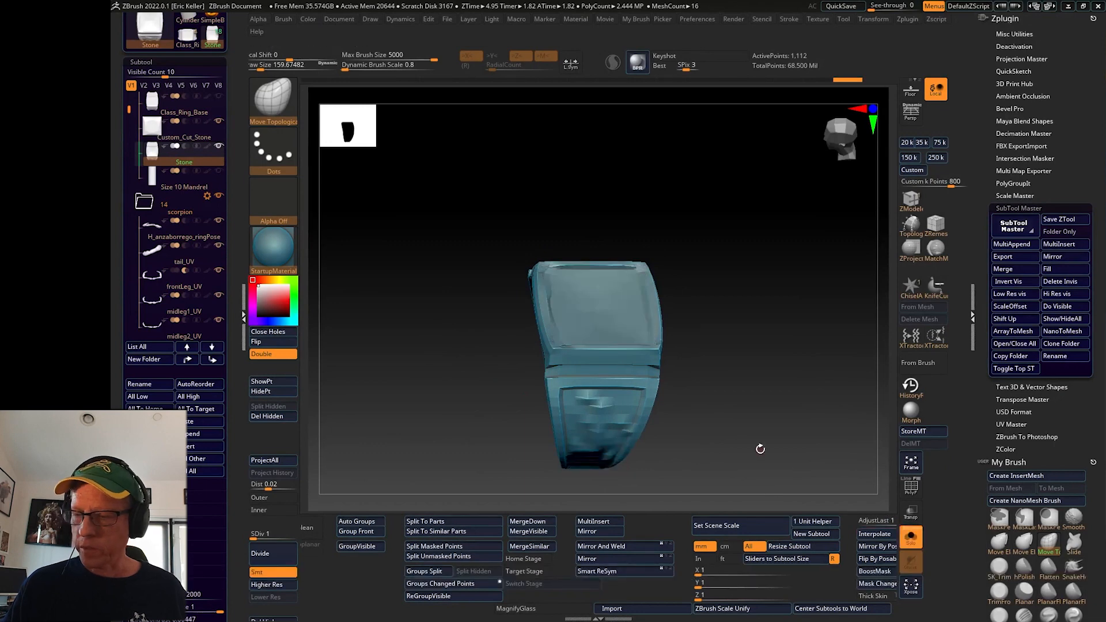
pyautogui.moveTo(760, 449); pyautogui.dragTo(635, 427)
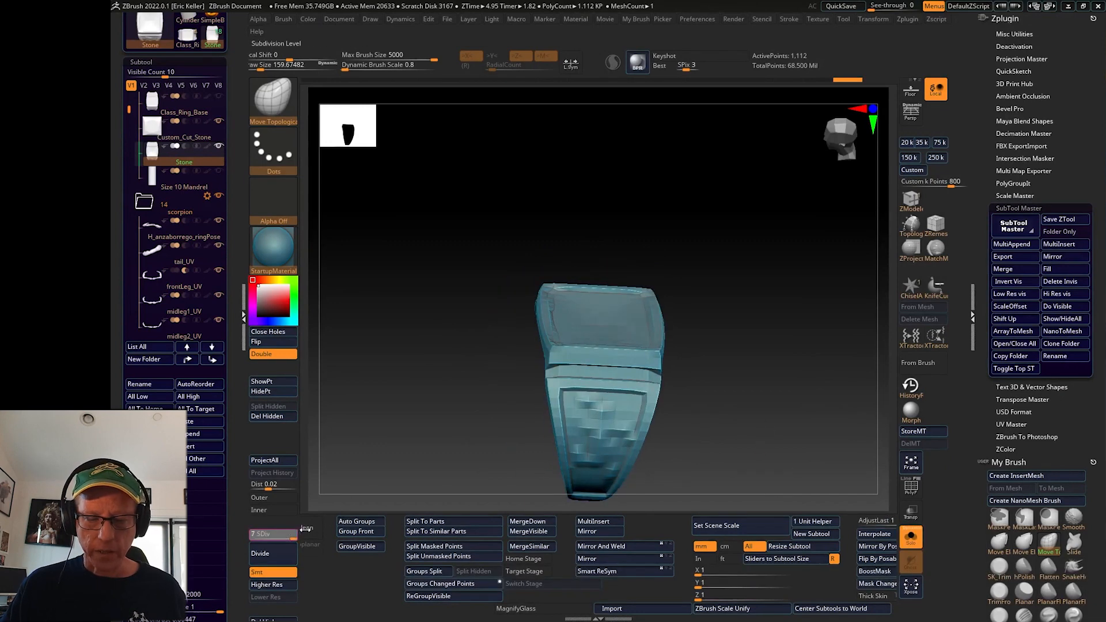
pyautogui.moveTo(473, 445); pyautogui.dragTo(716, 376)
pyautogui.moveTo(716, 375)
pyautogui.mouseDown()
pyautogui.moveTo(713, 401)
pyautogui.moveTo(736, 301)
pyautogui.moveTo(649, 441)
pyautogui.moveTo(493, 185)
pyautogui.moveTo(512, 179)
pyautogui.mouseUp()
pyautogui.keyDown('shift'); pyautogui.moveTo(740, 358); pyautogui.dragTo(641, 417); pyautogui.keyUp('shift')
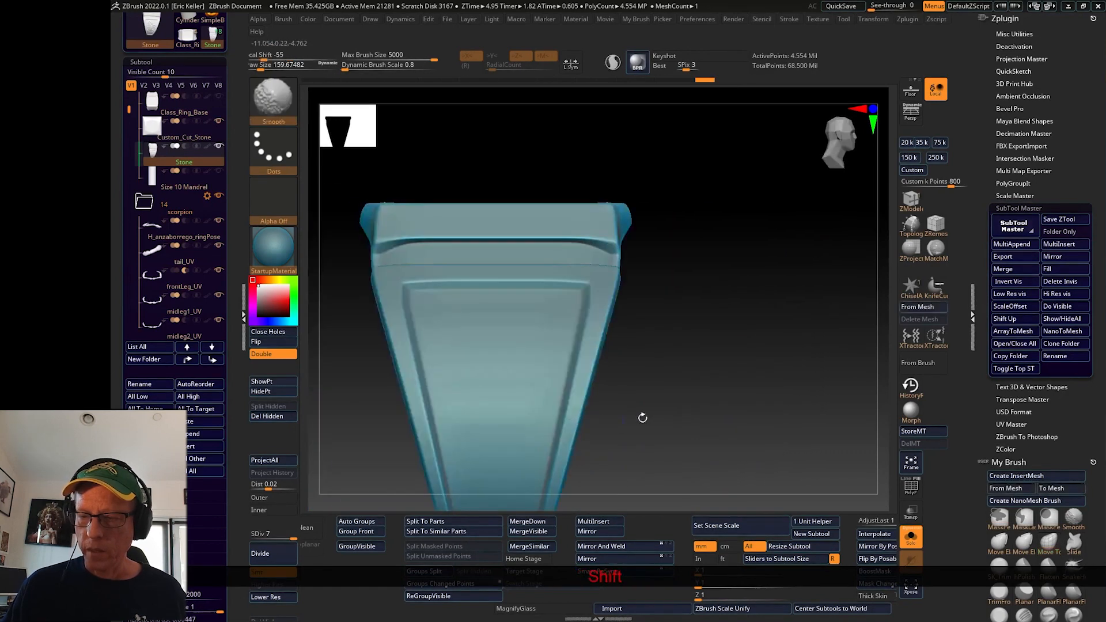
pyautogui.keyDown('alt'); pyautogui.moveTo(723, 407); pyautogui.dragTo(695, 452); pyautogui.keyUp('alt')
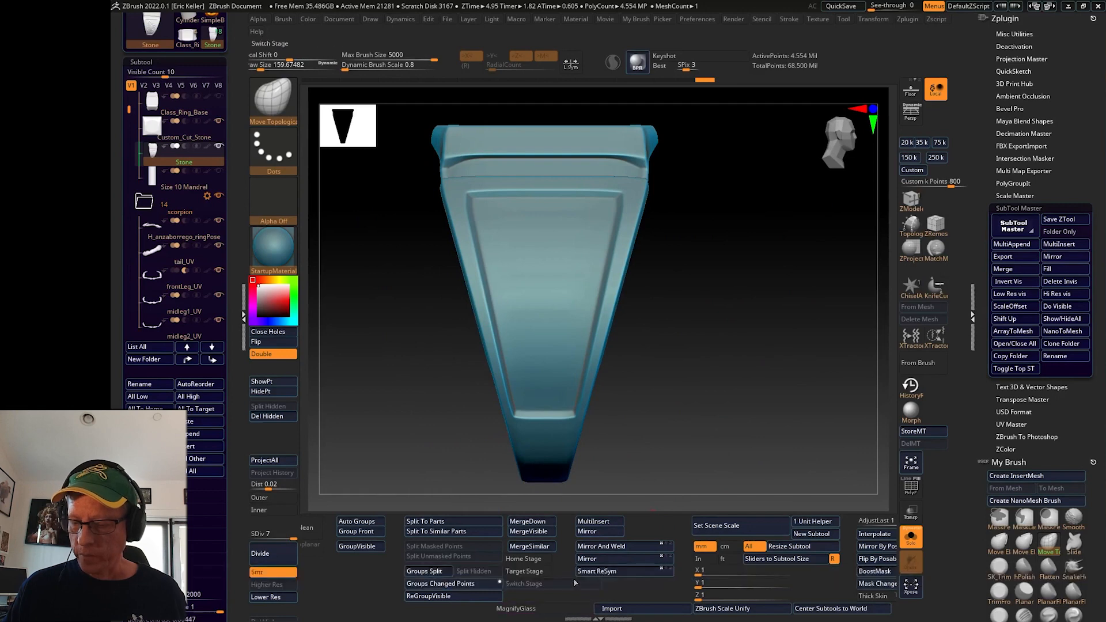
pyautogui.click(619, 571)
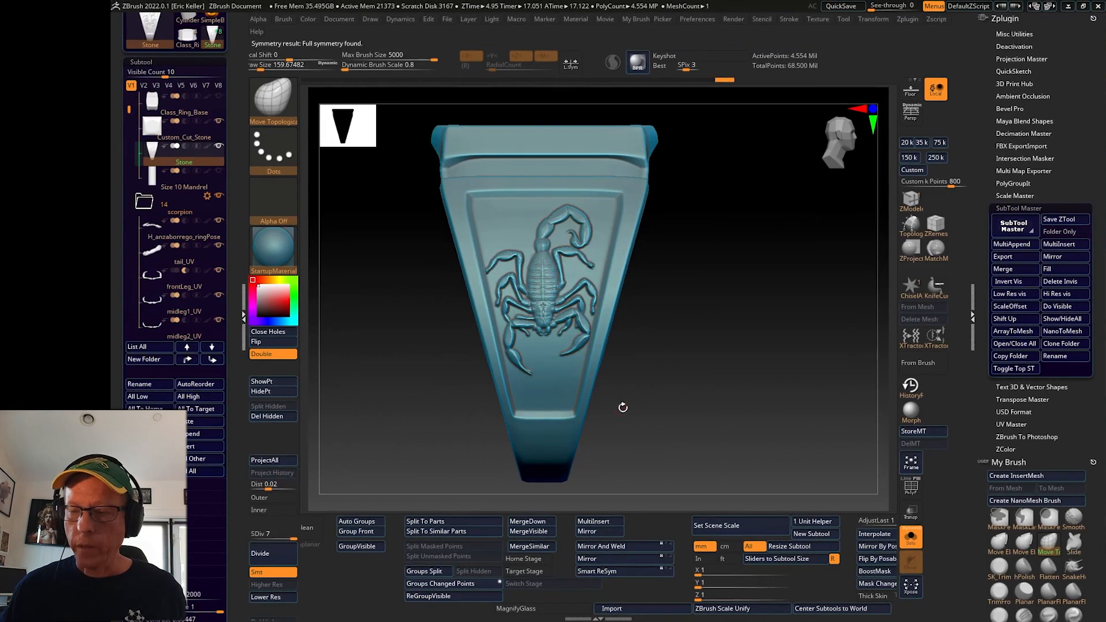
# Examine the mirrored scorpion relief on the side panel and the ring with the surrounding subtools shown
pyautogui.moveTo(622, 407); pyautogui.dragTo(748, 439)
pyautogui.moveTo(760, 374)
pyautogui.keyDown('alt'); pyautogui.mouseDown()
pyautogui.moveTo(743, 422)
pyautogui.moveTo(755, 328)
pyautogui.moveTo(748, 370)
pyautogui.moveTo(716, 407)
pyautogui.moveTo(733, 442)
pyautogui.moveTo(693, 392)
pyautogui.moveTo(679, 437)
pyautogui.moveTo(777, 433)
pyautogui.moveTo(711, 420)
pyautogui.moveTo(745, 422)
pyautogui.moveTo(727, 396)
pyautogui.moveTo(744, 436)
pyautogui.mouseUp(); pyautogui.keyUp('alt')
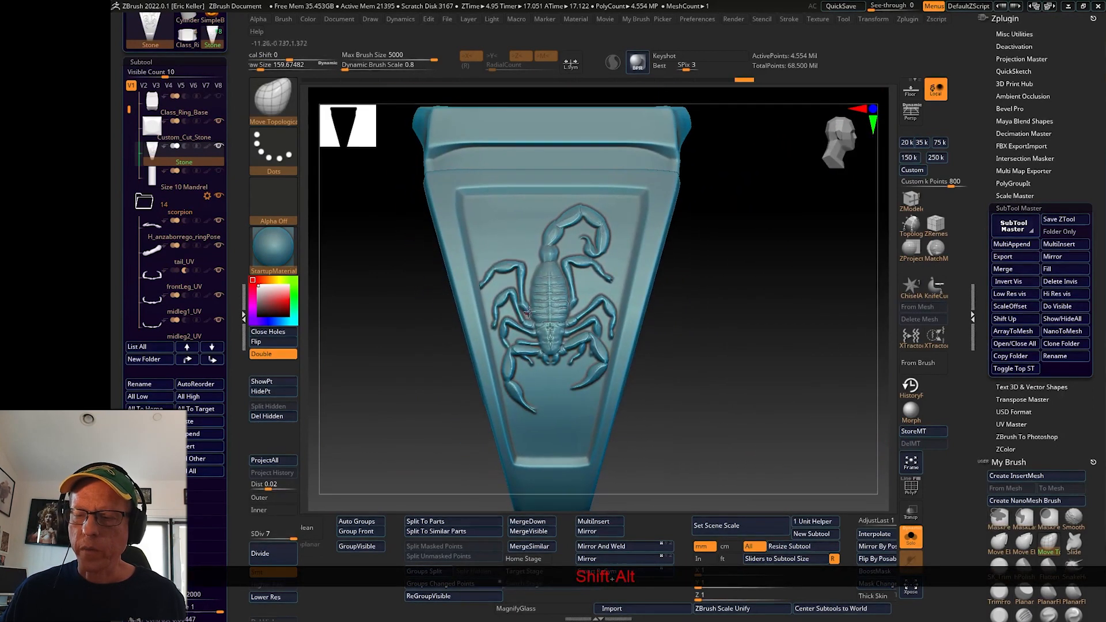
pyautogui.keyDown('alt'); pyautogui.moveTo(735, 361); pyautogui.dragTo(779, 478); pyautogui.keyUp('alt')
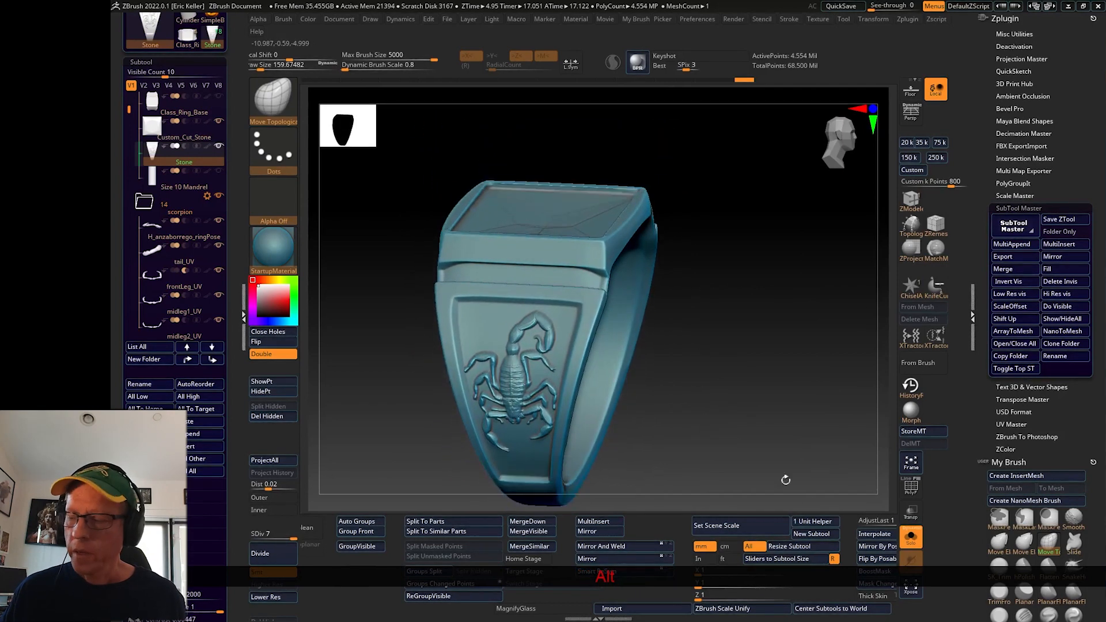
pyautogui.moveTo(770, 402); pyautogui.dragTo(694, 403)
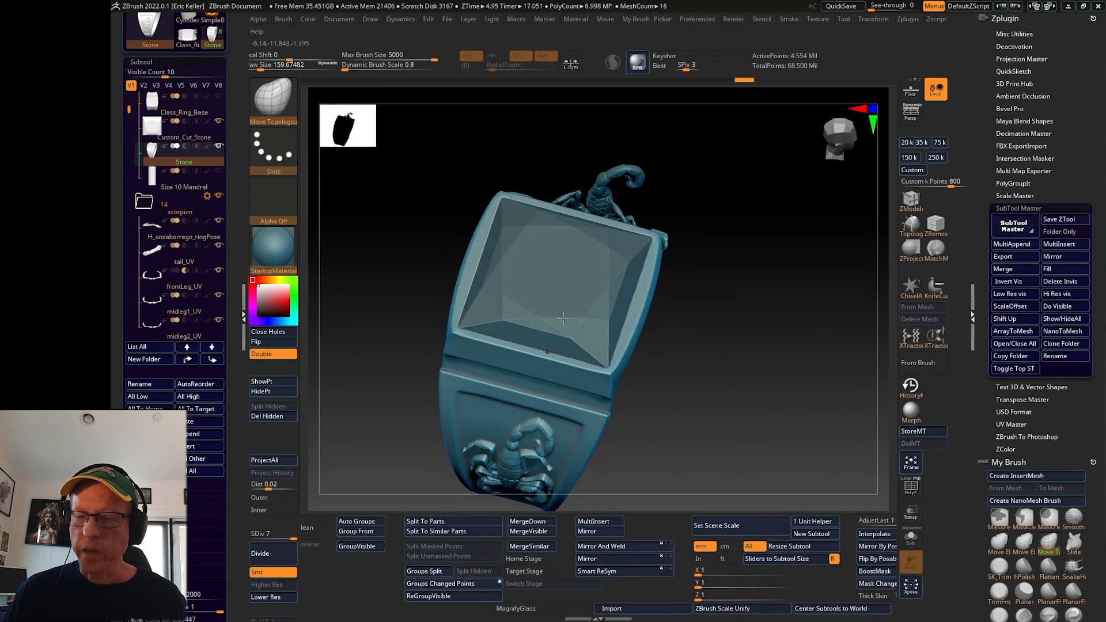
pyautogui.moveTo(687, 339)
pyautogui.mouseDown()
pyautogui.moveTo(679, 378)
pyautogui.moveTo(750, 395)
pyautogui.moveTo(671, 437)
pyautogui.moveTo(683, 420)
pyautogui.moveTo(695, 412)
pyautogui.moveTo(673, 449)
pyautogui.moveTo(708, 375)
pyautogui.moveTo(690, 352)
pyautogui.mouseUp()
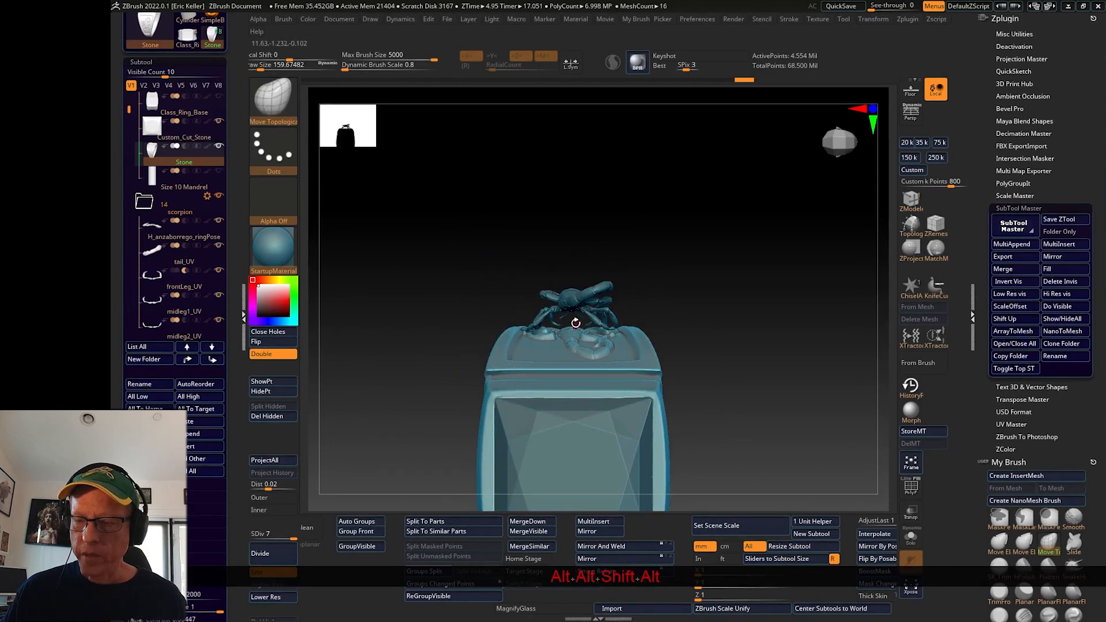
pyautogui.moveTo(710, 345); pyautogui.dragTo(807, 402)
pyautogui.moveTo(770, 305); pyautogui.dragTo(783, 392)
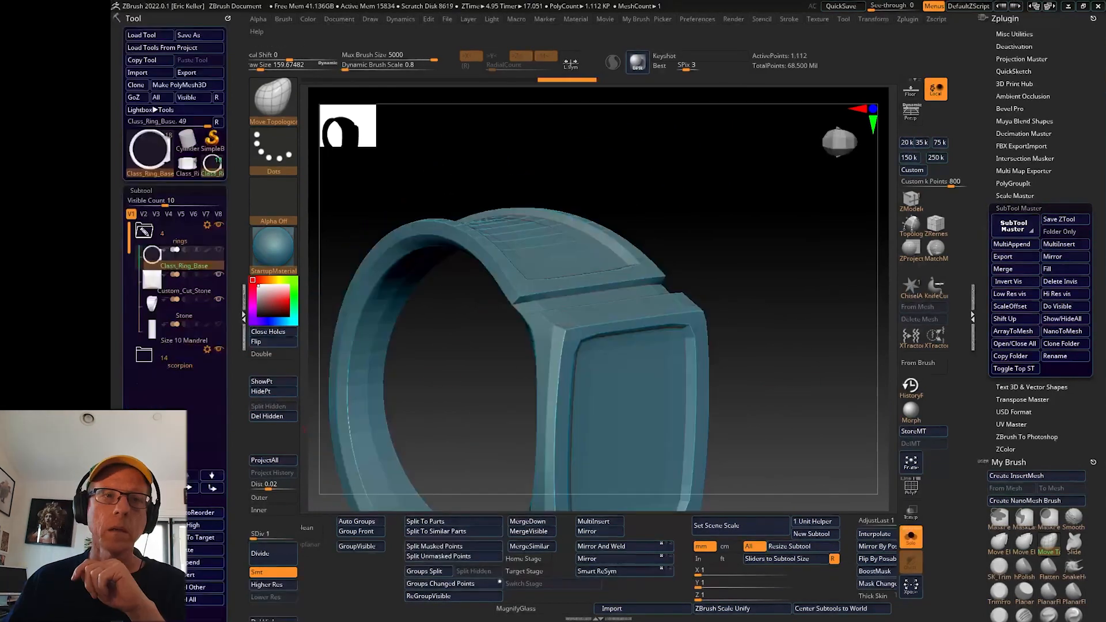
# Examine the recessed top face of Class_Ring_Base in Solo from the front and at an angle
pyautogui.moveTo(774, 394); pyautogui.dragTo(711, 350)
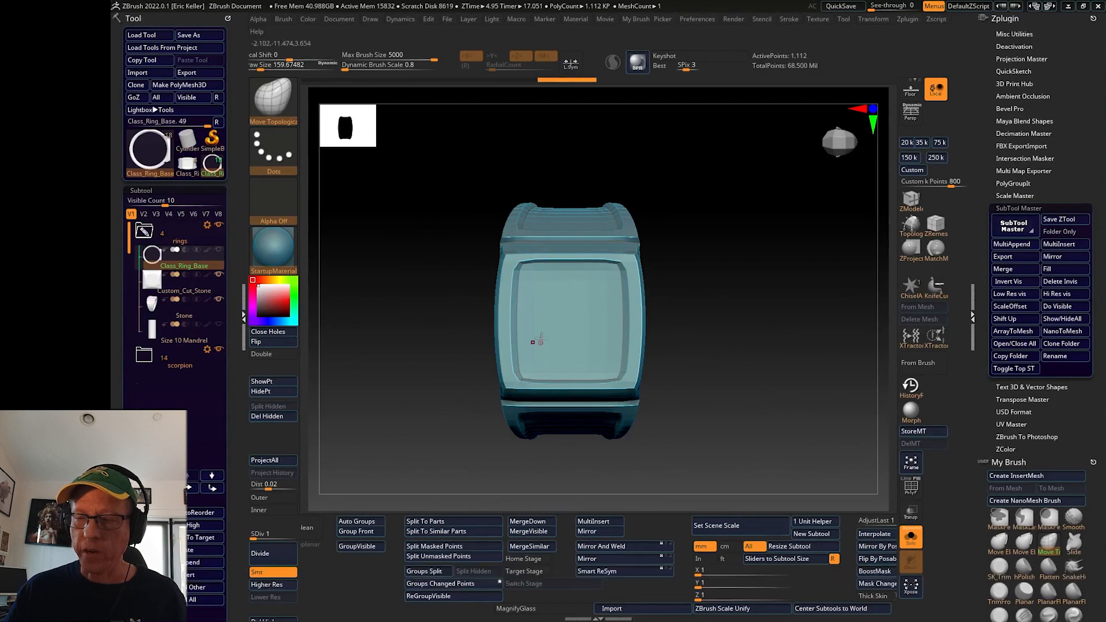
pyautogui.moveTo(726, 348); pyautogui.dragTo(665, 282)
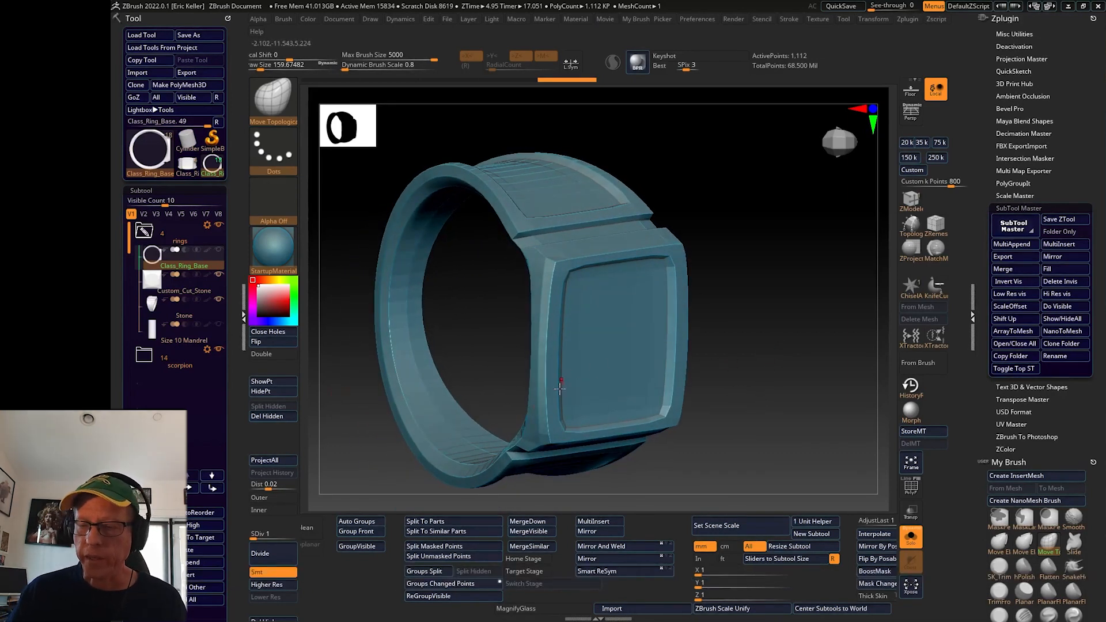
pyautogui.moveTo(705, 408); pyautogui.dragTo(744, 418)
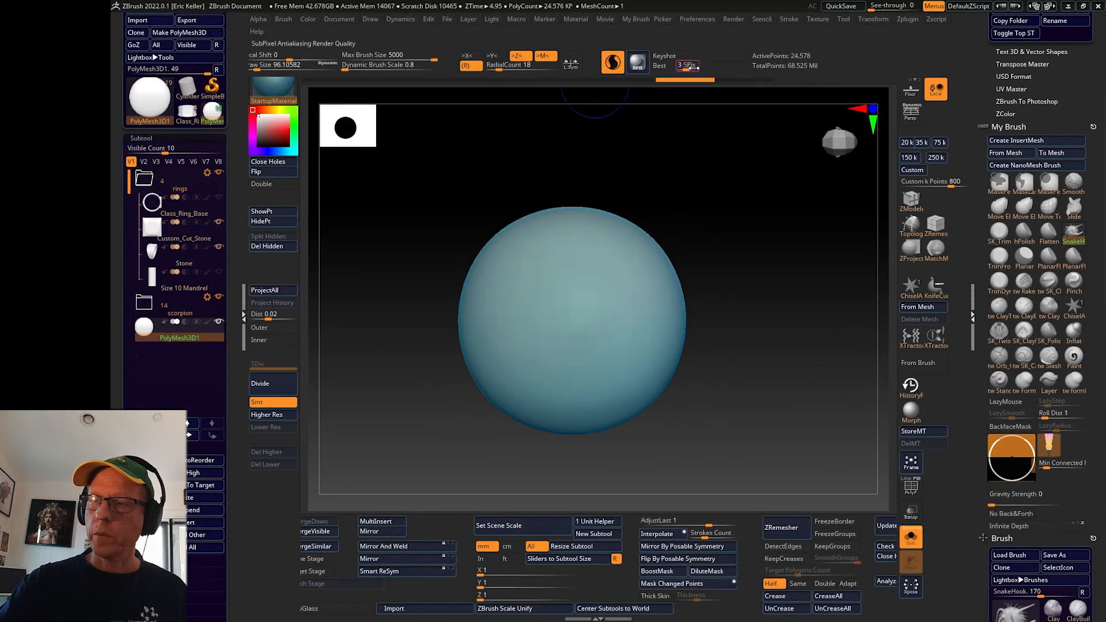
# Try pulling long and short spikes out of the sphere with SnakeHook and radial symmetry, and undo the strokes
pyautogui.moveTo(633, 236)
pyautogui.mouseDown()
pyautogui.moveTo(660, 201)
pyautogui.moveTo(788, 242)
pyautogui.mouseUp()
pyautogui.moveTo(659, 201); pyautogui.dragTo(679, 180)
pyautogui.moveTo(584, 270); pyautogui.dragTo(595, 202)
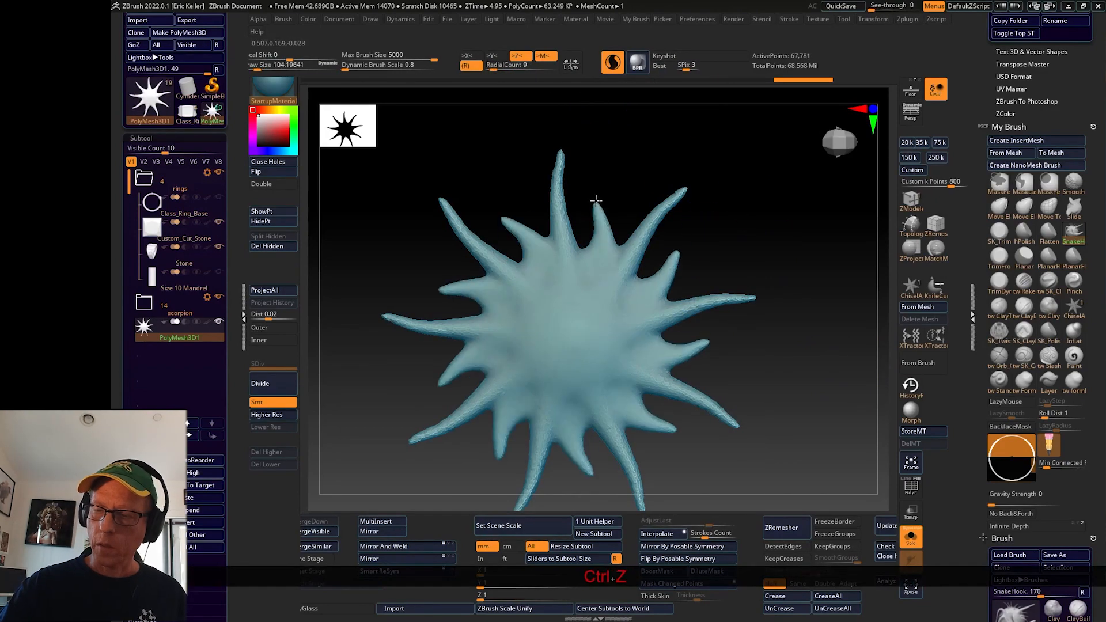
pyautogui.hotkey('ctrl', 'z')
pyautogui.hotkey('ctrl', 'z')
pyautogui.hotkey('ctrl', 'z')
pyautogui.hotkey('ctrl', 'z')
# Set RadialCount to 18 and pull a ring of long thin spikes out of the sphere with SnakeHook
pyautogui.click(509, 65)
pyautogui.write('18')
pyautogui.press('Return')
pyautogui.moveTo(629, 306)
pyautogui.mouseDown()
pyautogui.moveTo(661, 271)
pyautogui.moveTo(728, 299)
pyautogui.mouseUp()
pyautogui.hotkey('ctrl', 'z')
pyautogui.hotkey('ctrl', 'z')
pyautogui.moveTo(638, 331); pyautogui.dragTo(755, 340)
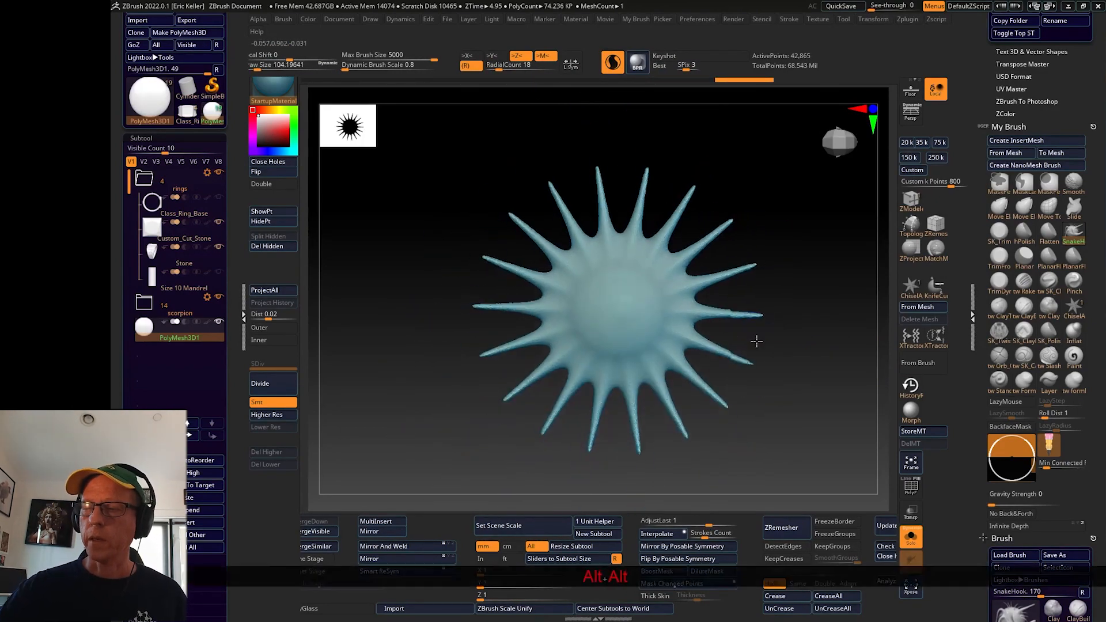
# Carve a radial ring of grooves around the centre of the spiked shape with the ScribeChisel brush
pyautogui.moveTo(232, 193)
pyautogui.mouseDown()
pyautogui.moveTo(268, 245)
pyautogui.moveTo(269, 517)
pyautogui.mouseUp()
pyautogui.click(273, 202)
pyautogui.click(736, 345)
pyautogui.moveTo(640, 264); pyautogui.dragTo(611, 313)
pyautogui.hotkey('ctrl', 'z')
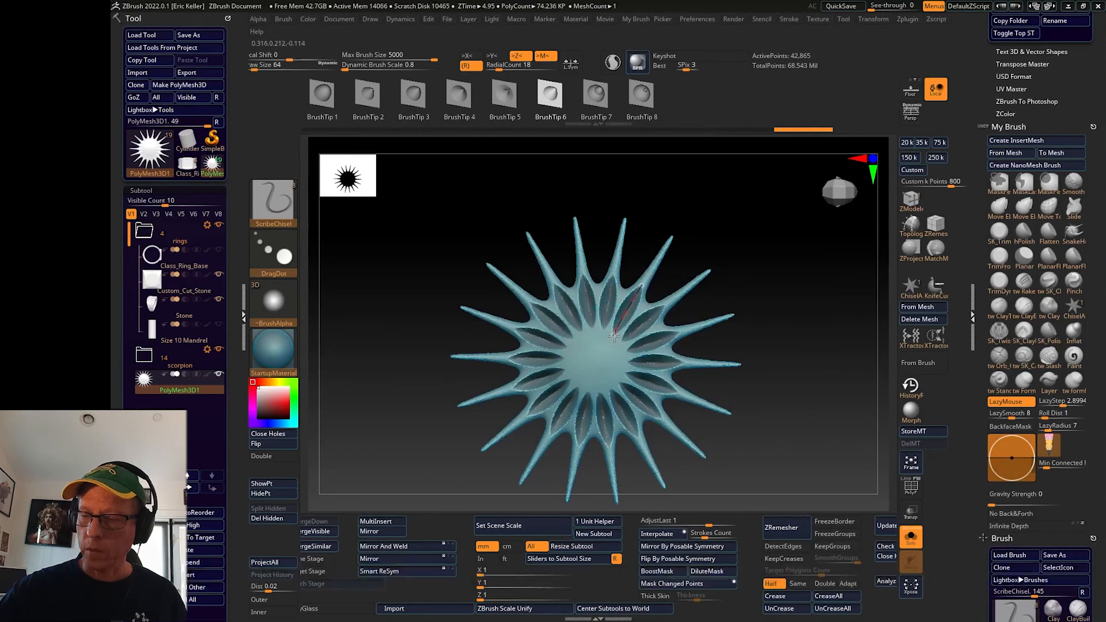
# Turn Solo off and place the spiked starburst at the centre of the ring's top face, with symmetry off
pyautogui.moveTo(482, 349)
pyautogui.keyDown('alt'); pyautogui.mouseDown()
pyautogui.moveTo(490, 337)
pyautogui.moveTo(361, 370)
pyautogui.moveTo(446, 355)
pyautogui.moveTo(374, 351)
pyautogui.mouseUp(); pyautogui.keyUp('alt')
pyautogui.click(910, 536)
pyautogui.press('w')
pyautogui.keyDown('ctrl'); pyautogui.moveTo(558, 297); pyautogui.dragTo(391, 296); pyautogui.keyUp('ctrl')
pyautogui.press('x')
pyautogui.keyDown('shift'); pyautogui.moveTo(369, 349); pyautogui.dragTo(446, 352); pyautogui.keyUp('shift')
pyautogui.moveTo(475, 296); pyautogui.dragTo(514, 311)
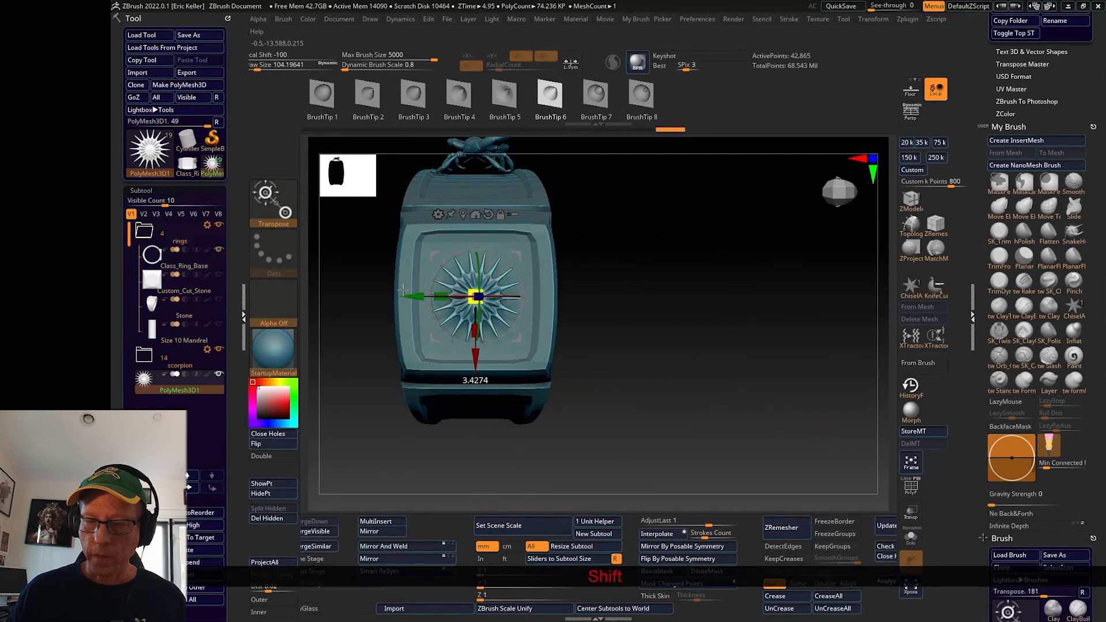
# Enlarge the starburst and shift it toward one corner of the ring's top face so it overhangs the edge
pyautogui.moveTo(403, 290); pyautogui.dragTo(347, 279)
pyautogui.moveTo(521, 339); pyautogui.dragTo(503, 359)
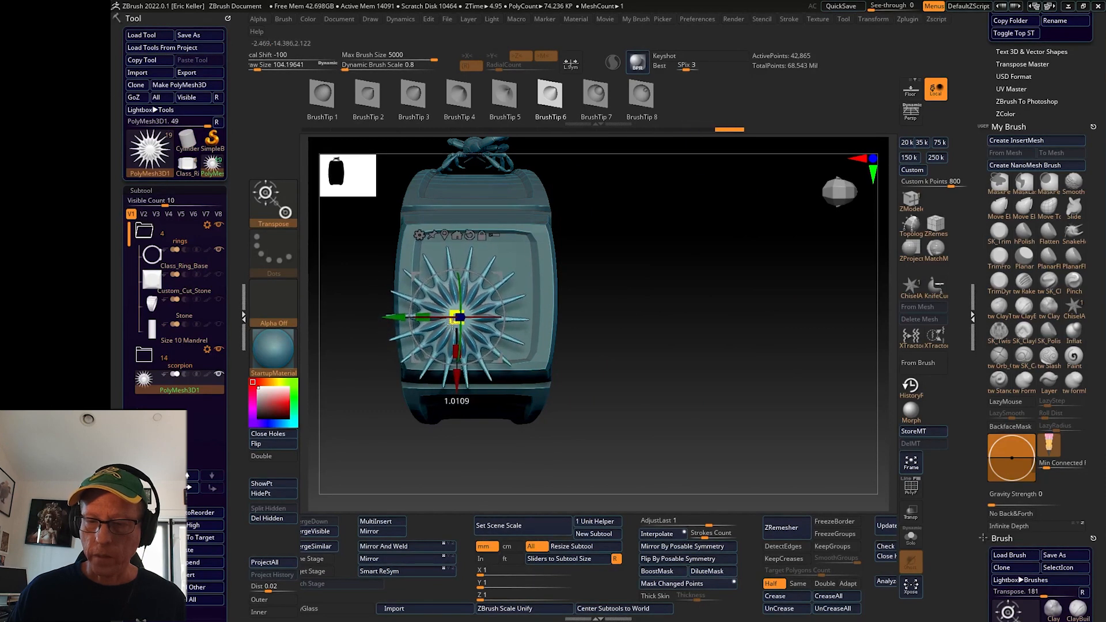
pyautogui.moveTo(452, 320); pyautogui.dragTo(448, 324)
pyautogui.moveTo(500, 359)
pyautogui.mouseDown()
pyautogui.moveTo(490, 369)
pyautogui.moveTo(497, 349)
pyautogui.moveTo(484, 371)
pyautogui.mouseUp()
# Select the scorpion folder and set it up so that all its parts transform together
pyautogui.keyDown('alt'); pyautogui.moveTo(619, 367); pyautogui.dragTo(627, 362); pyautogui.keyUp('alt')
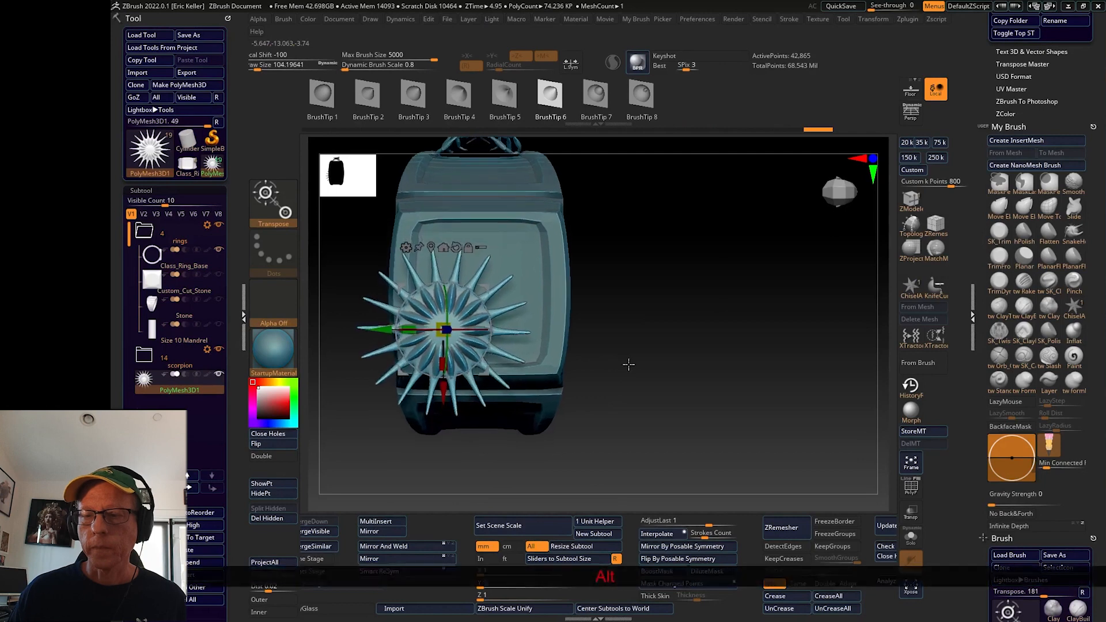
pyautogui.keyDown('alt'); pyautogui.moveTo(639, 323); pyautogui.dragTo(647, 385); pyautogui.keyUp('alt')
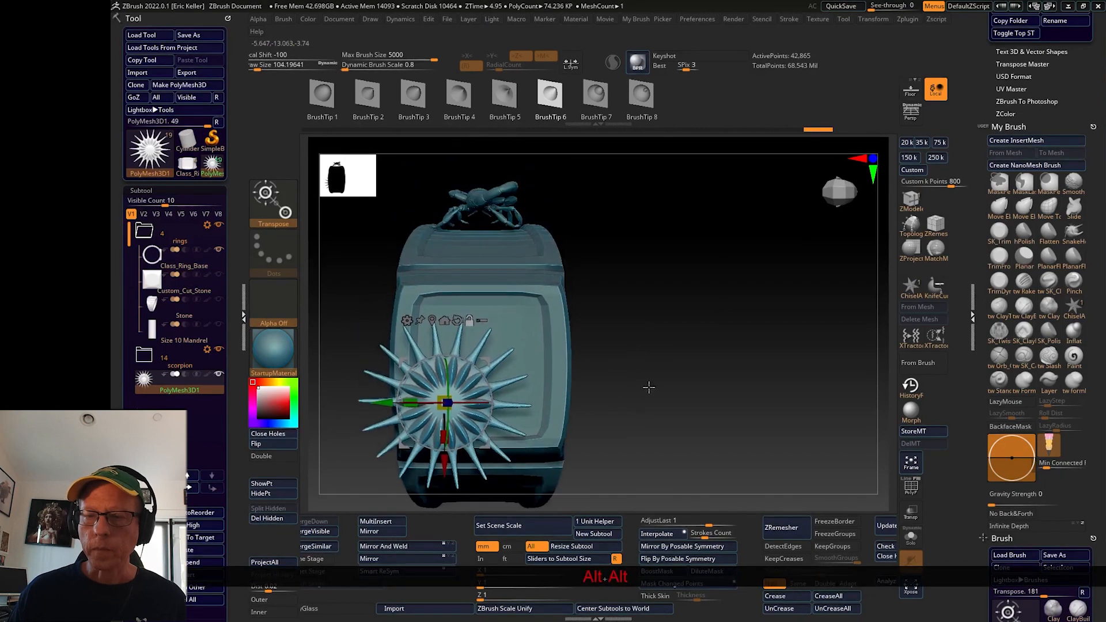
pyautogui.click(181, 356)
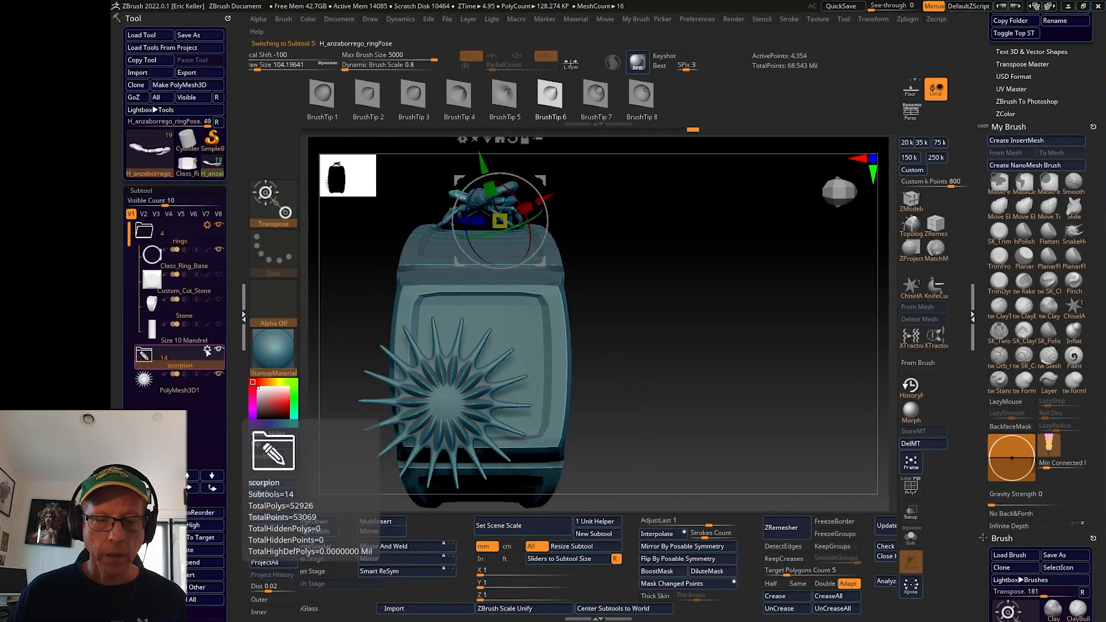
pyautogui.click(207, 351)
pyautogui.click(207, 352)
# Rotate and move the whole scorpion so it lies flat over the ring's top face beside the starburst
pyautogui.moveTo(684, 326); pyautogui.dragTo(599, 324)
pyautogui.moveTo(537, 267); pyautogui.dragTo(405, 310)
pyautogui.keyDown('alt'); pyautogui.moveTo(469, 344); pyautogui.dragTo(602, 339); pyautogui.keyUp('alt')
pyautogui.moveTo(543, 284); pyautogui.dragTo(514, 238)
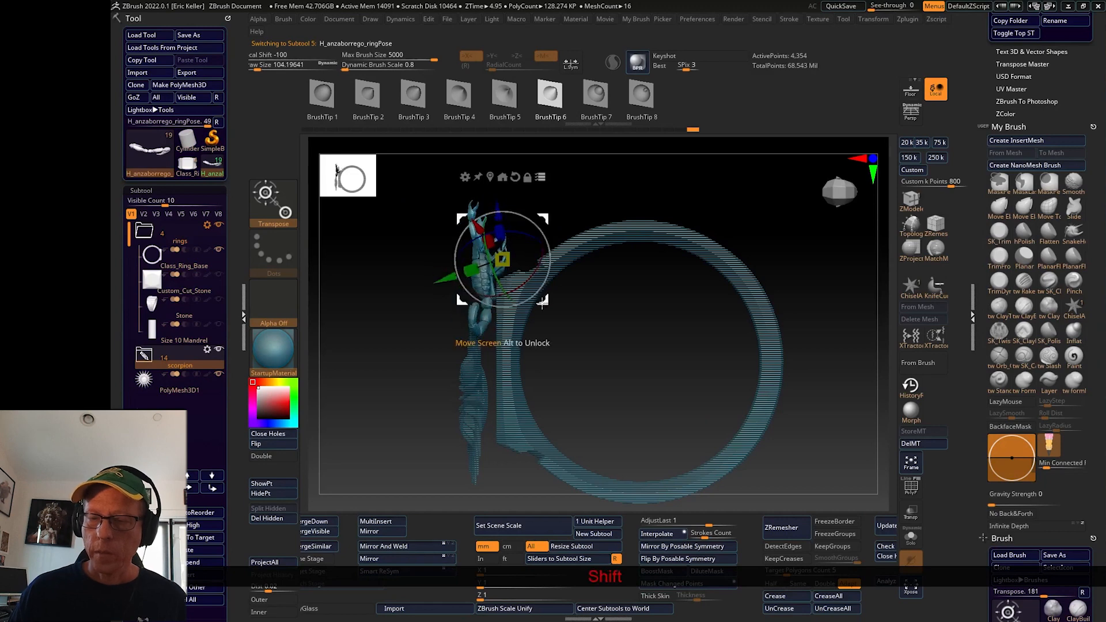
pyautogui.moveTo(543, 300); pyautogui.dragTo(456, 372)
pyautogui.keyDown('shift'); pyautogui.moveTo(548, 383); pyautogui.dragTo(500, 361); pyautogui.keyUp('shift')
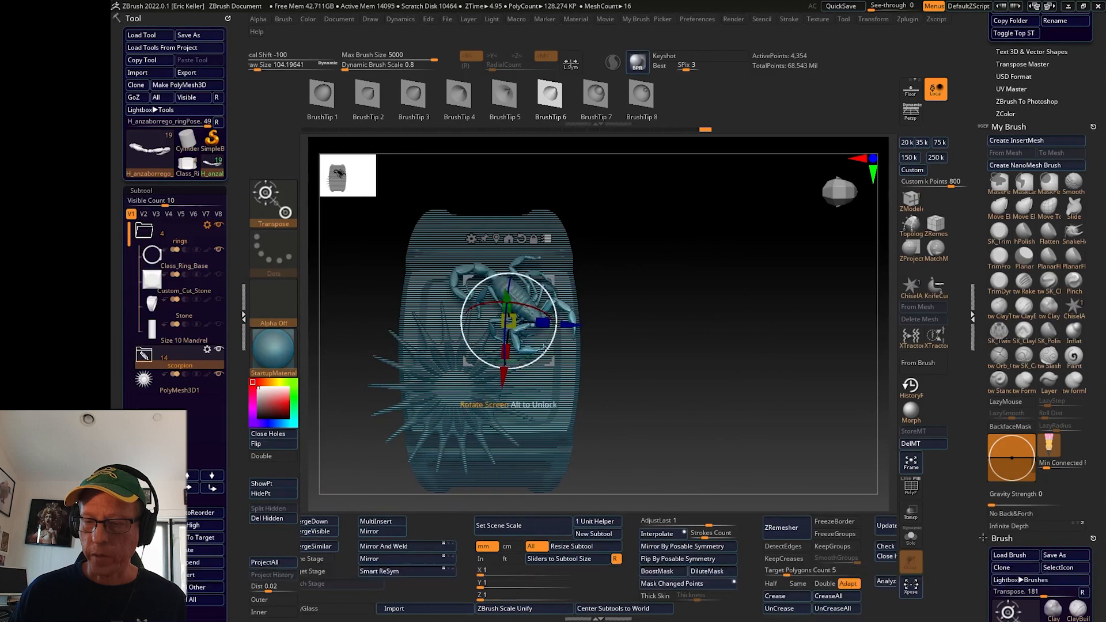
pyautogui.moveTo(549, 361); pyautogui.dragTo(536, 386)
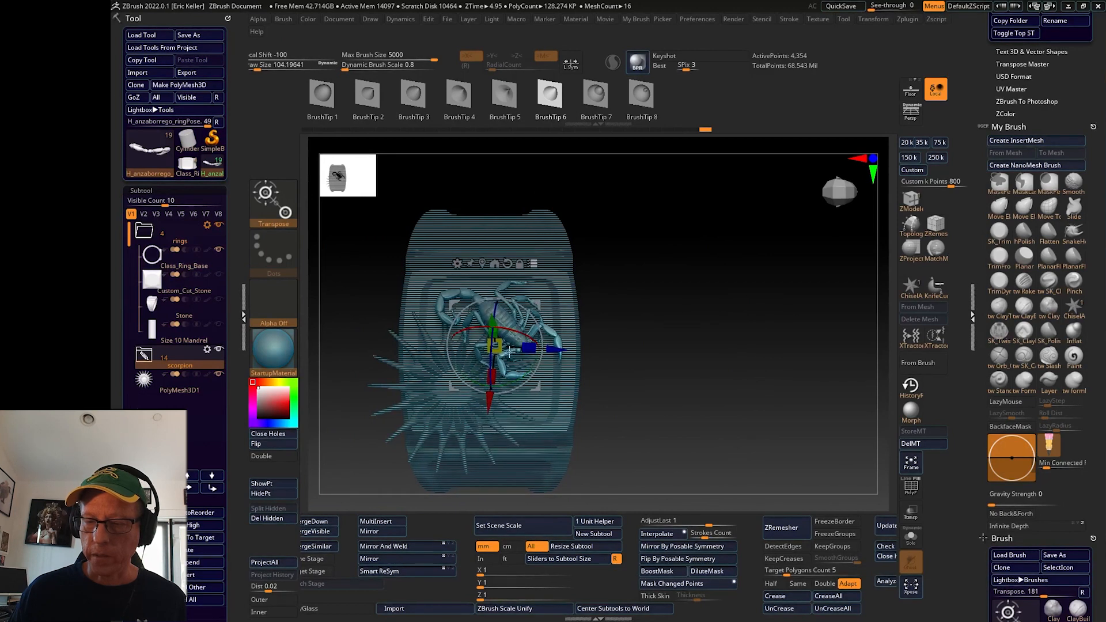
# Tilt, scale and shift the scorpion so it overlaps the upper part of the starburst on the ring's top face
pyautogui.keyDown('alt'); pyautogui.click(506, 263); pyautogui.keyUp('alt')
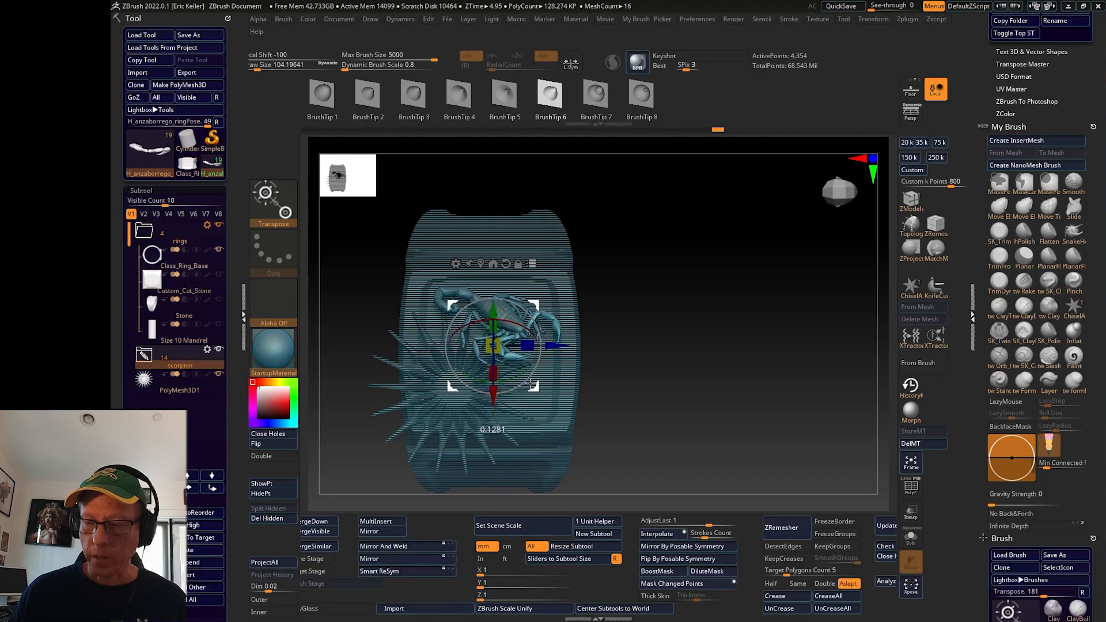
pyautogui.moveTo(522, 377); pyautogui.dragTo(533, 391)
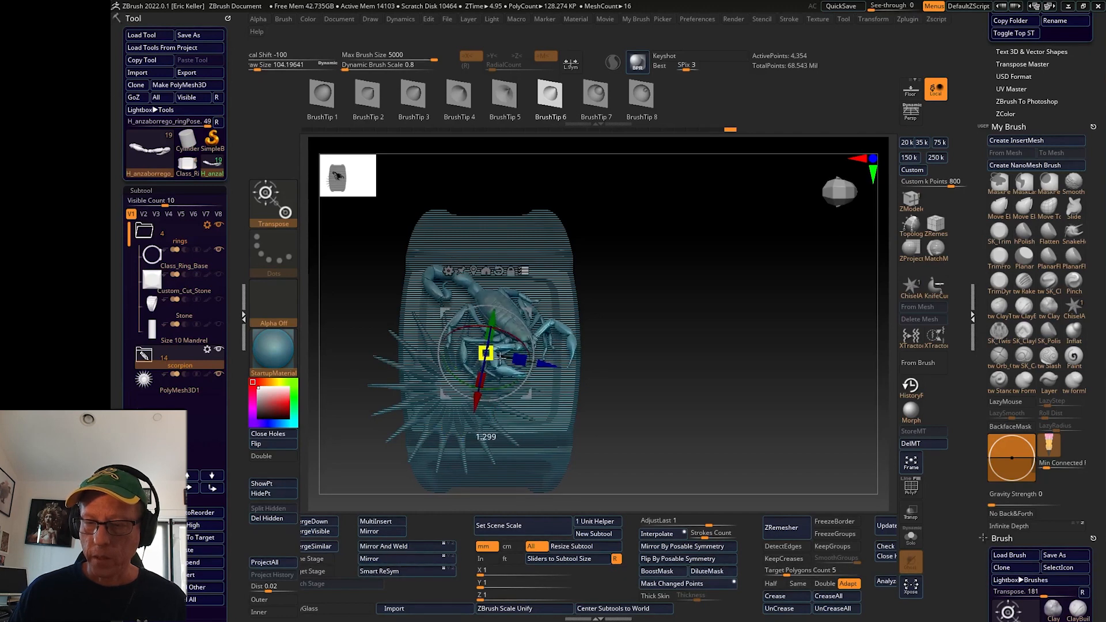
pyautogui.moveTo(499, 358); pyautogui.dragTo(494, 356)
pyautogui.moveTo(527, 396); pyautogui.dragTo(525, 399)
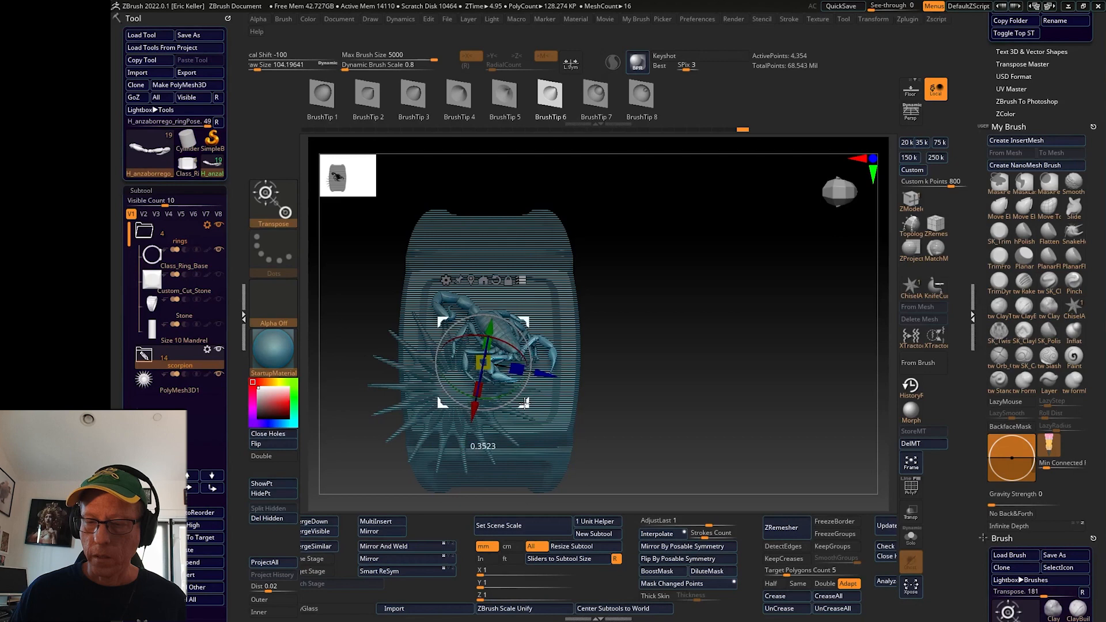
pyautogui.moveTo(524, 404); pyautogui.dragTo(520, 402)
pyautogui.moveTo(482, 363); pyautogui.dragTo(488, 368)
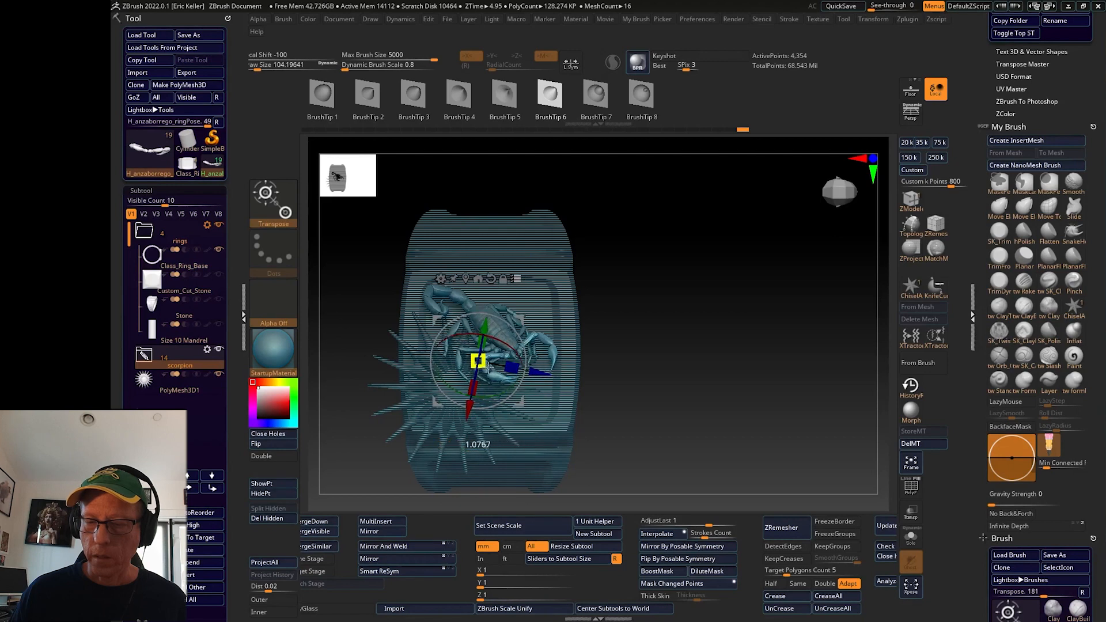
pyautogui.moveTo(520, 401)
pyautogui.mouseDown()
pyautogui.moveTo(510, 397)
pyautogui.moveTo(523, 403)
pyautogui.mouseUp()
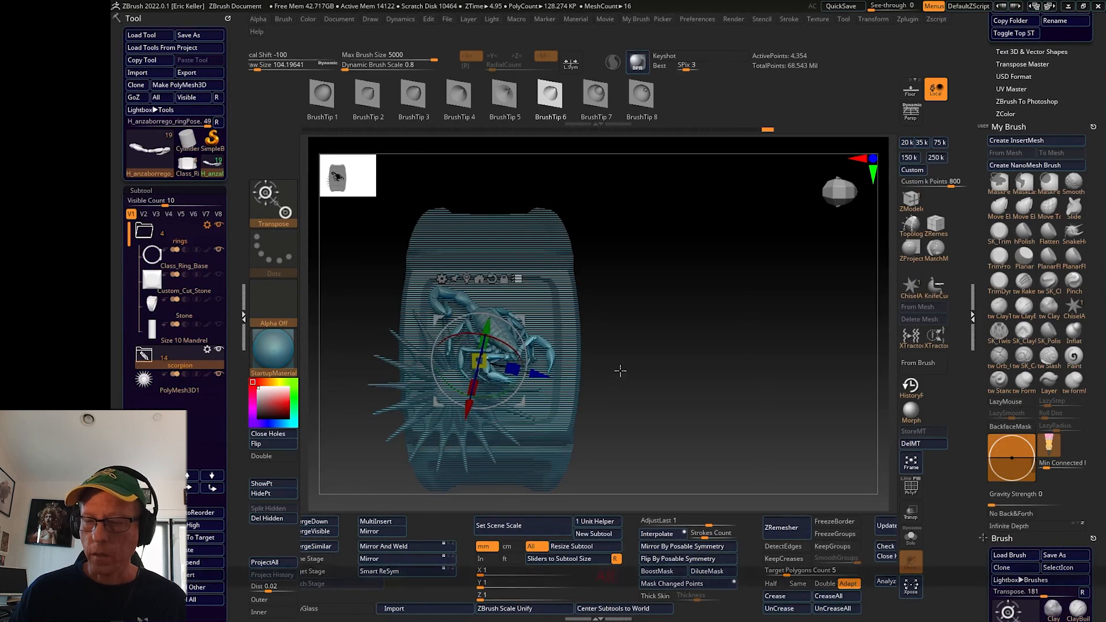
pyautogui.keyDown('alt'); pyautogui.moveTo(618, 387); pyautogui.dragTo(624, 375); pyautogui.keyUp('alt')
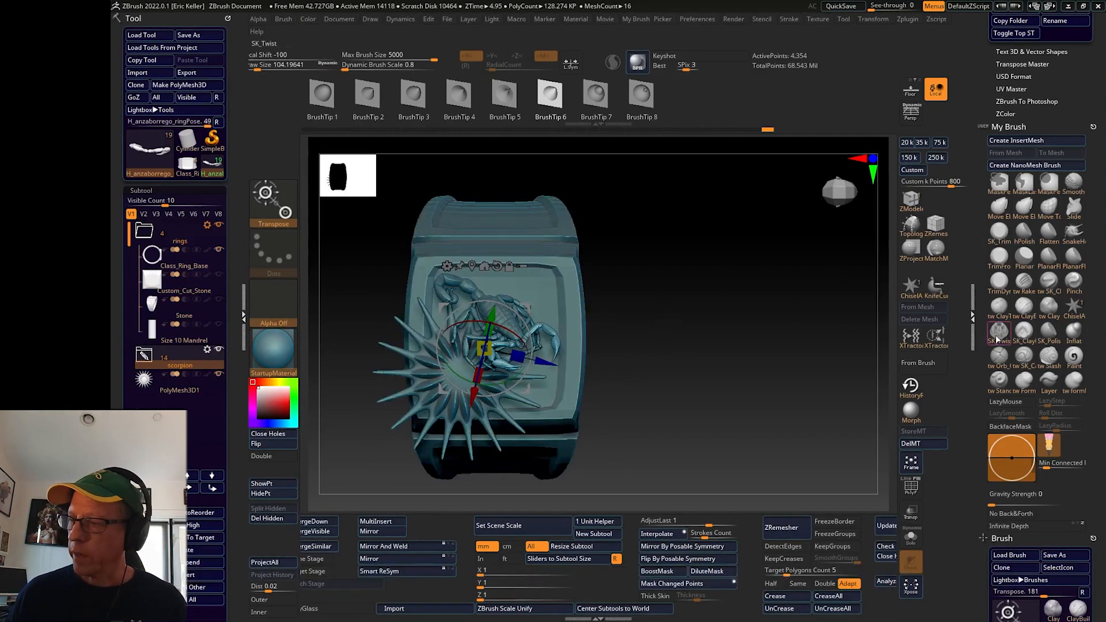
# Create a new 3D text reading 14 with Text 3D & Vector Shapes
pyautogui.moveTo(976, 392)
pyautogui.mouseDown()
pyautogui.moveTo(985, 215)
pyautogui.moveTo(998, 389)
pyautogui.mouseUp()
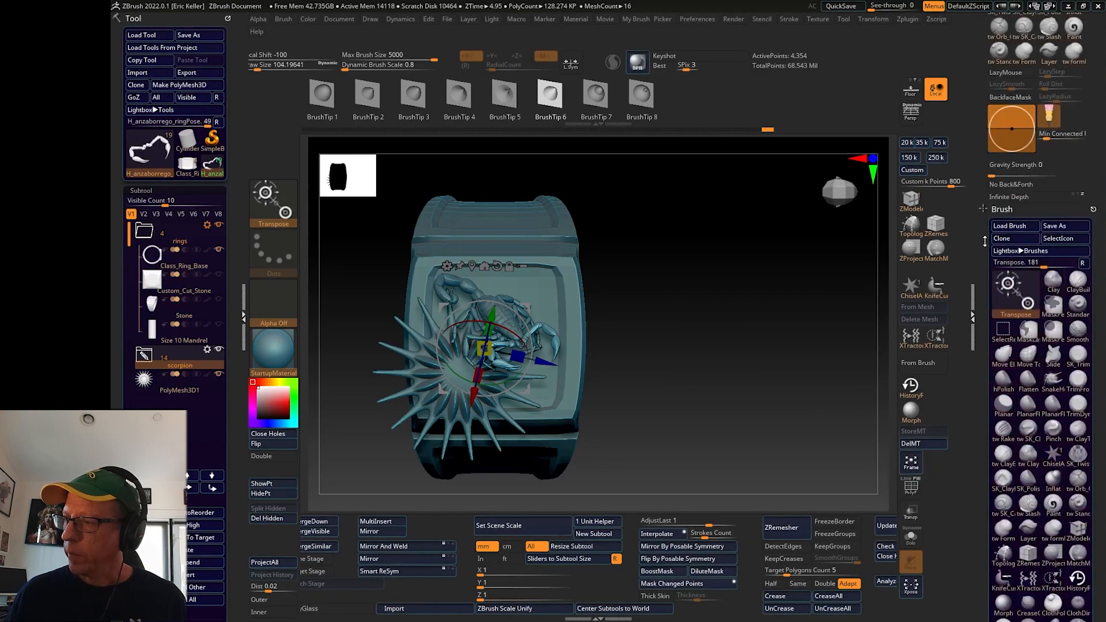
pyautogui.moveTo(985, 241)
pyautogui.mouseDown()
pyautogui.moveTo(988, 295)
pyautogui.moveTo(1028, 388)
pyautogui.mouseUp()
pyautogui.click(1035, 291)
pyautogui.moveTo(989, 170); pyautogui.dragTo(982, 261)
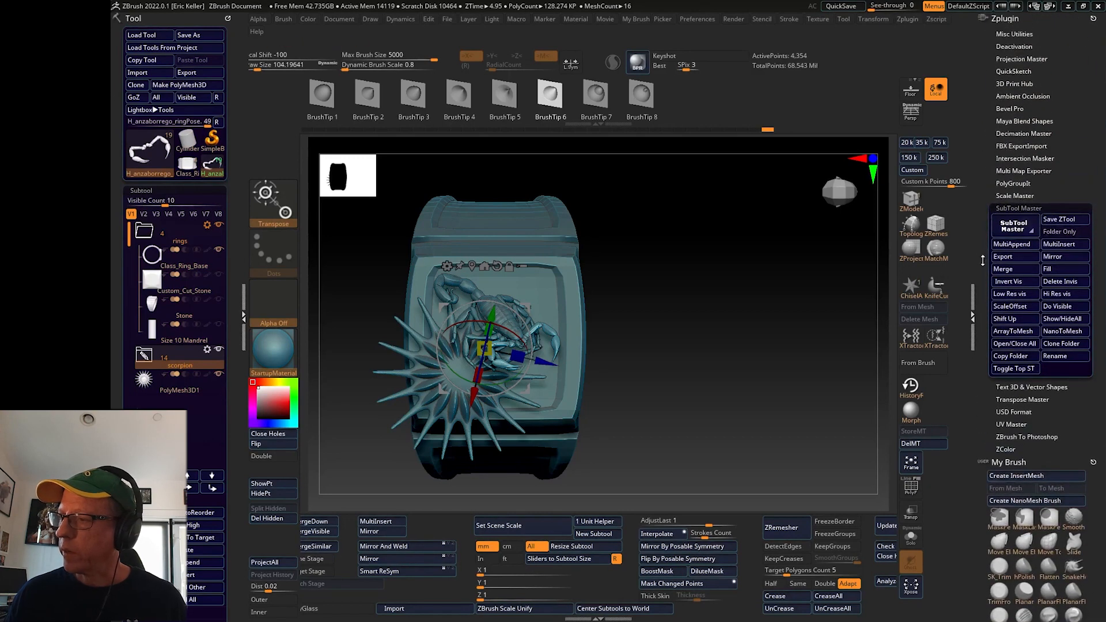
pyautogui.click(1043, 387)
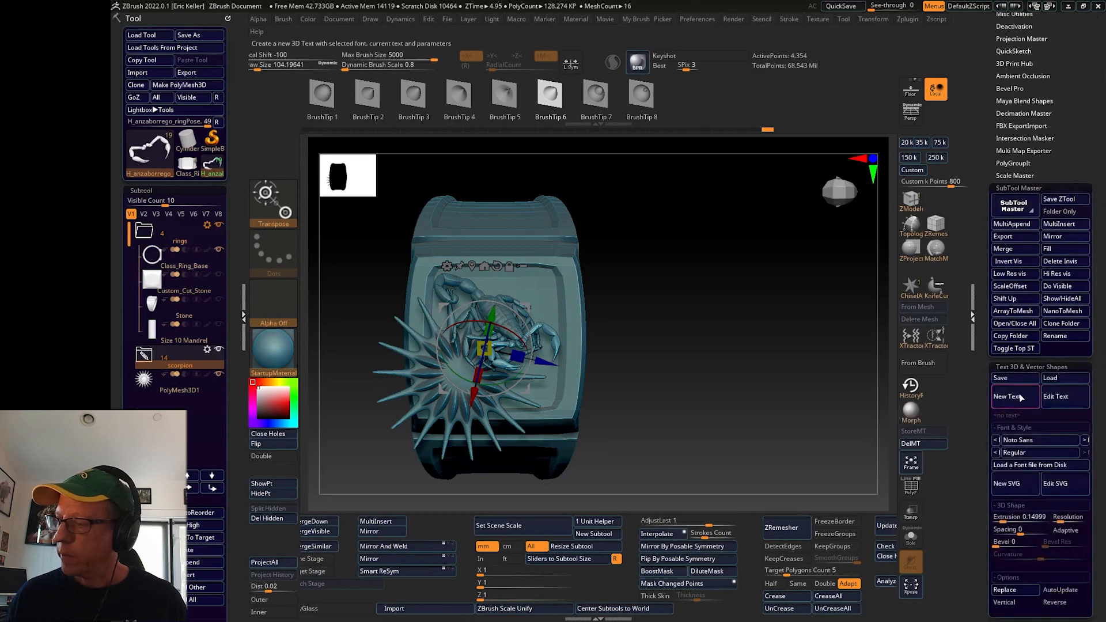
pyautogui.click(1019, 398)
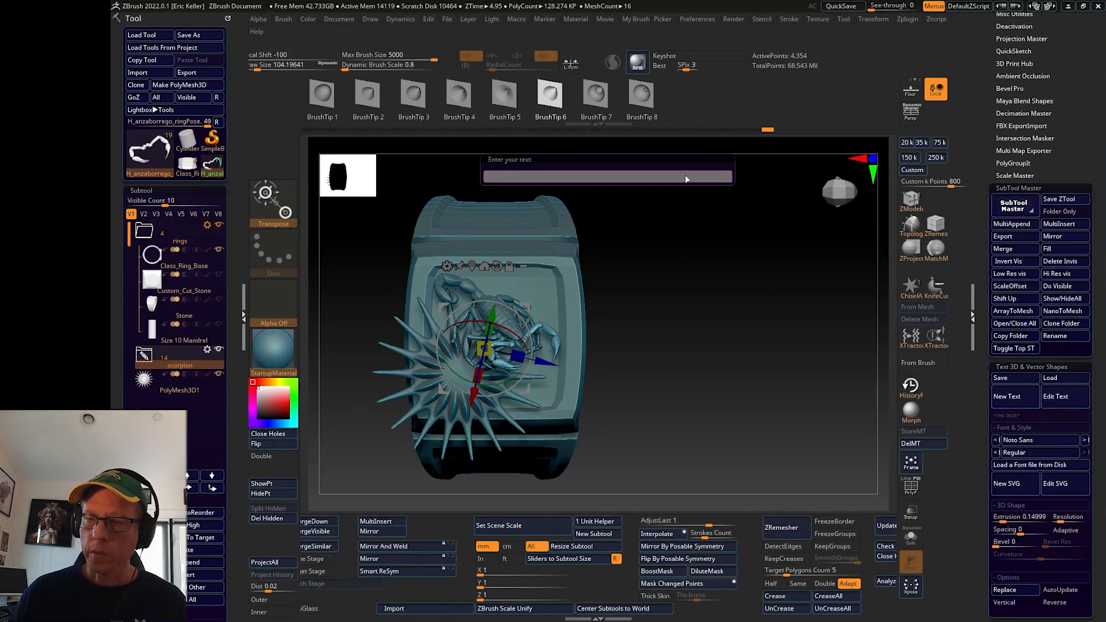
pyautogui.write('14')
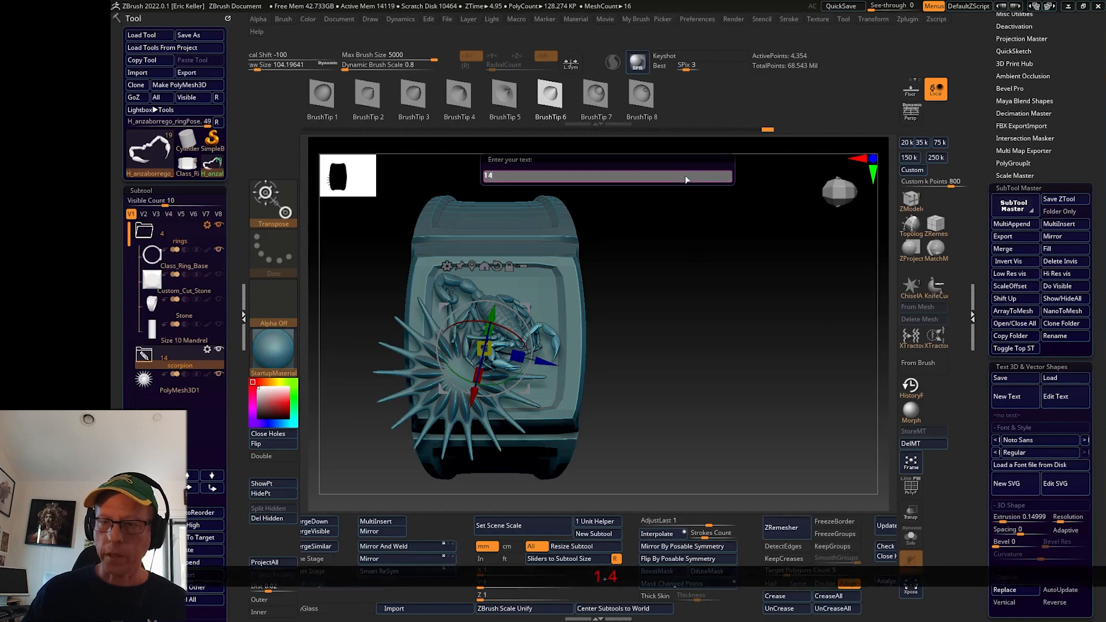
pyautogui.press('Return')
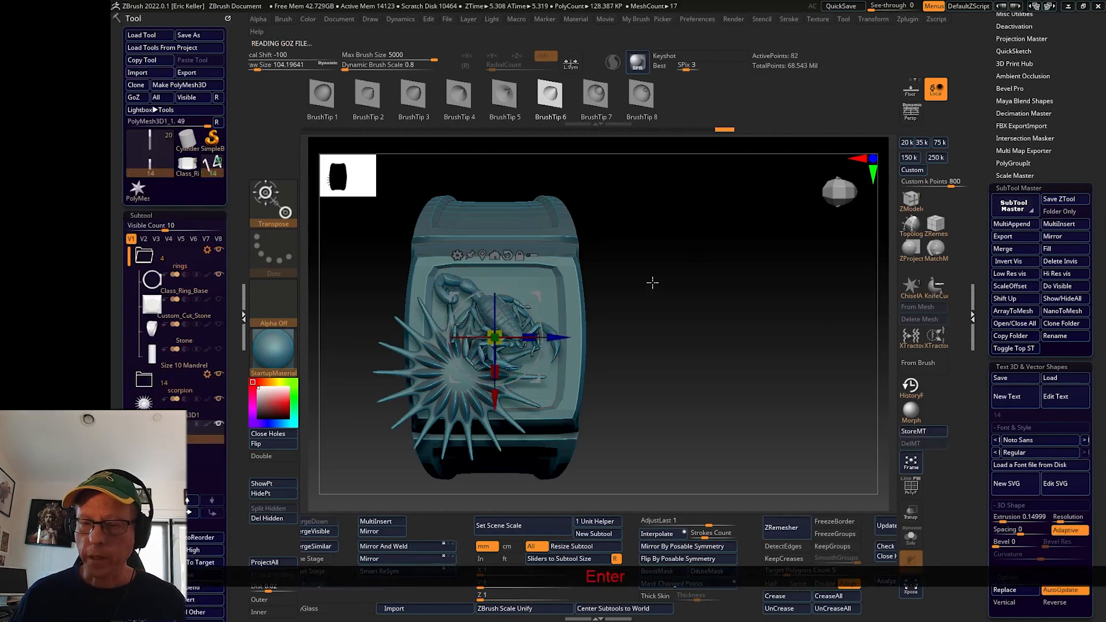
# Try the Noto Sans CJK JP and NSimSun fonts on the 14 text
pyautogui.keyDown('shift'); pyautogui.moveTo(670, 342); pyautogui.dragTo(636, 351); pyautogui.keyUp('shift')
pyautogui.keyDown('alt'); pyautogui.moveTo(723, 358); pyautogui.dragTo(808, 344); pyautogui.keyUp('alt')
pyautogui.moveTo(808, 345); pyautogui.dragTo(819, 396)
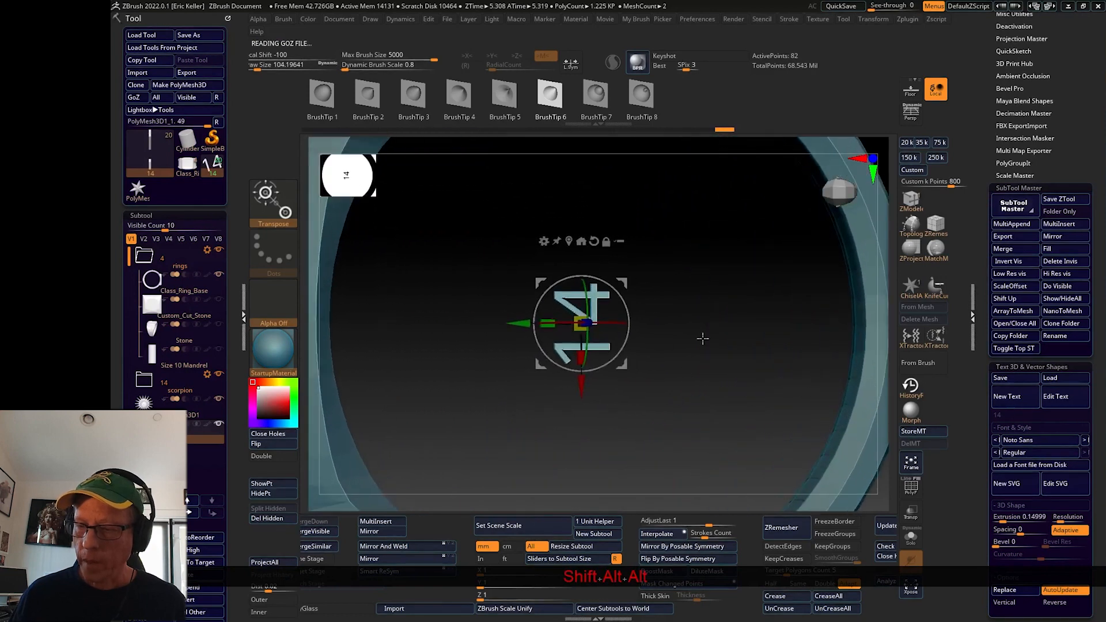
pyautogui.moveTo(694, 341); pyautogui.dragTo(905, 410)
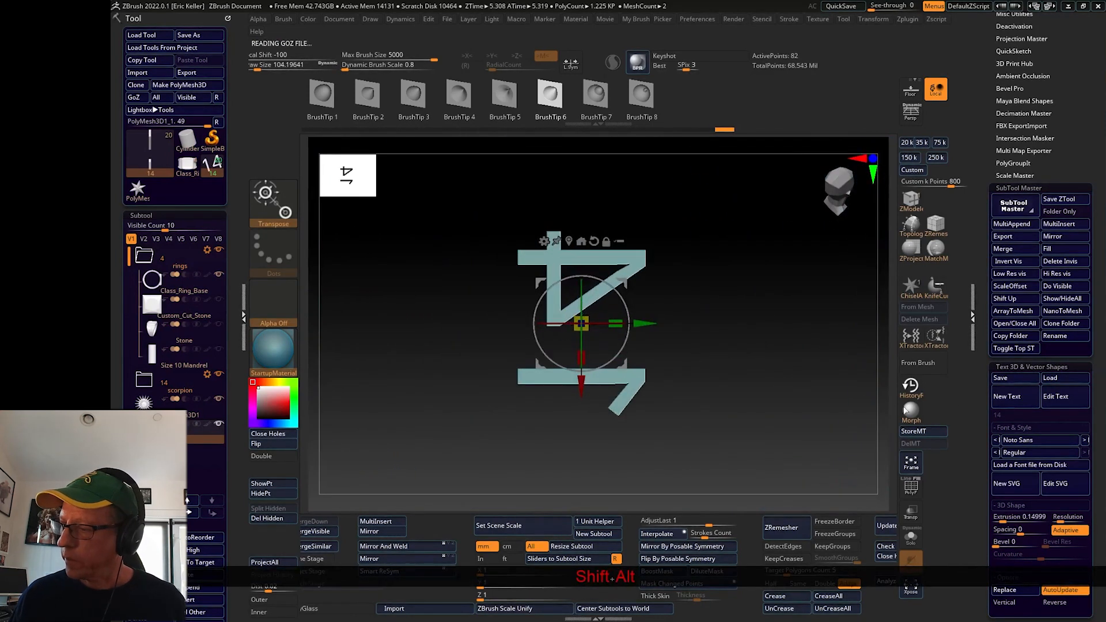
pyautogui.click(1024, 451)
pyautogui.click(1025, 456)
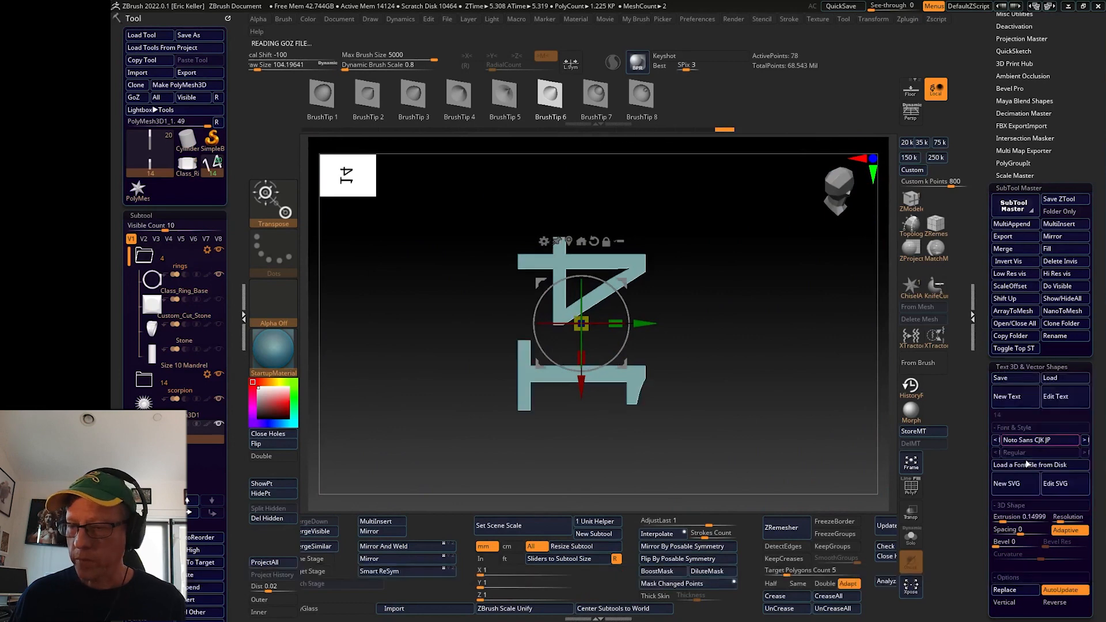
pyautogui.click(1025, 442)
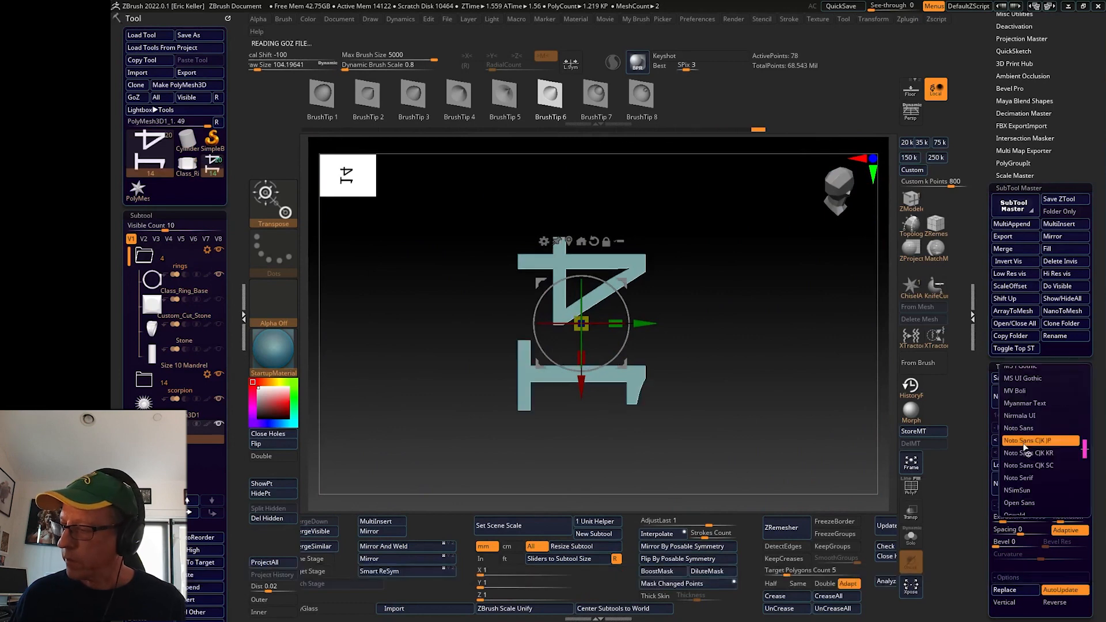
pyautogui.click(1026, 491)
pyautogui.moveTo(765, 411); pyautogui.dragTo(680, 393)
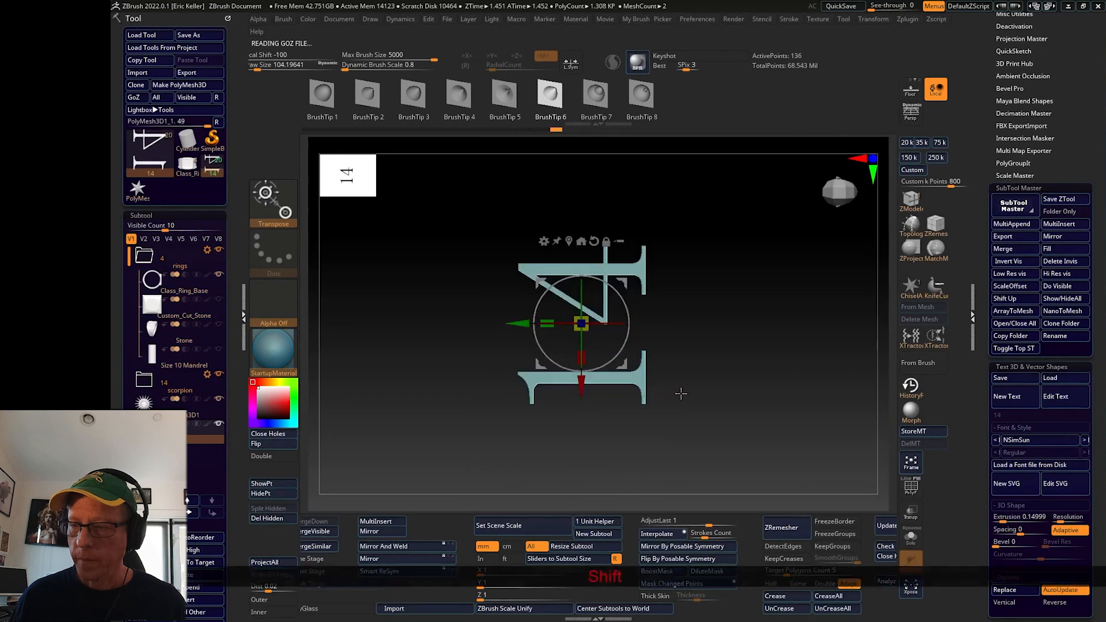
# Step back through the available fonts and set the 14 text to Mongolian Baiti
pyautogui.scroll(-5, 982, 381)
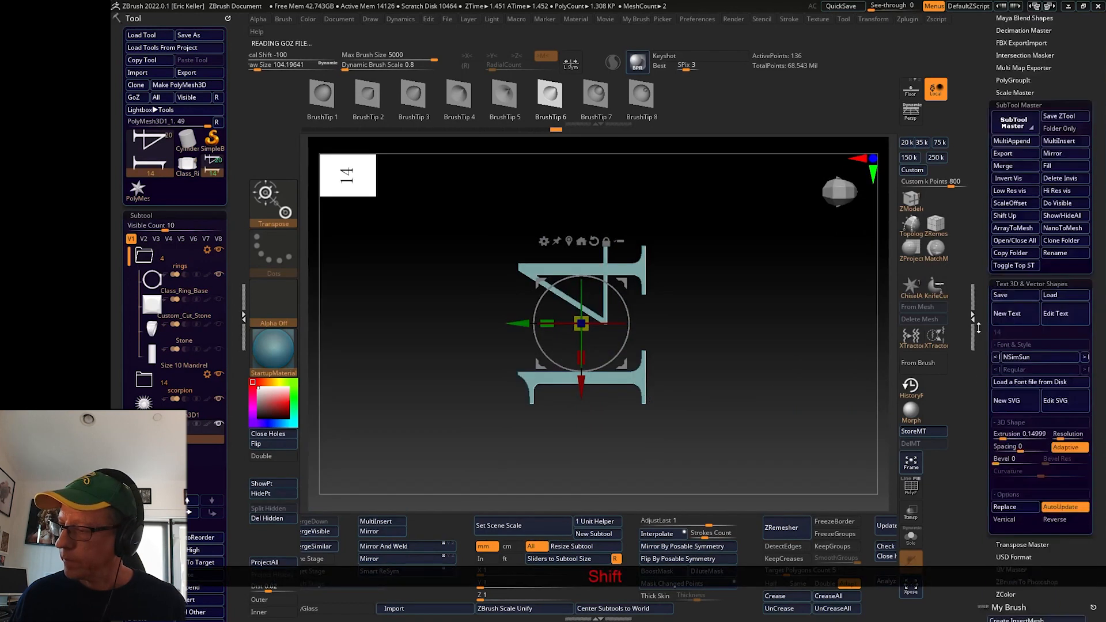
pyautogui.click(1034, 230)
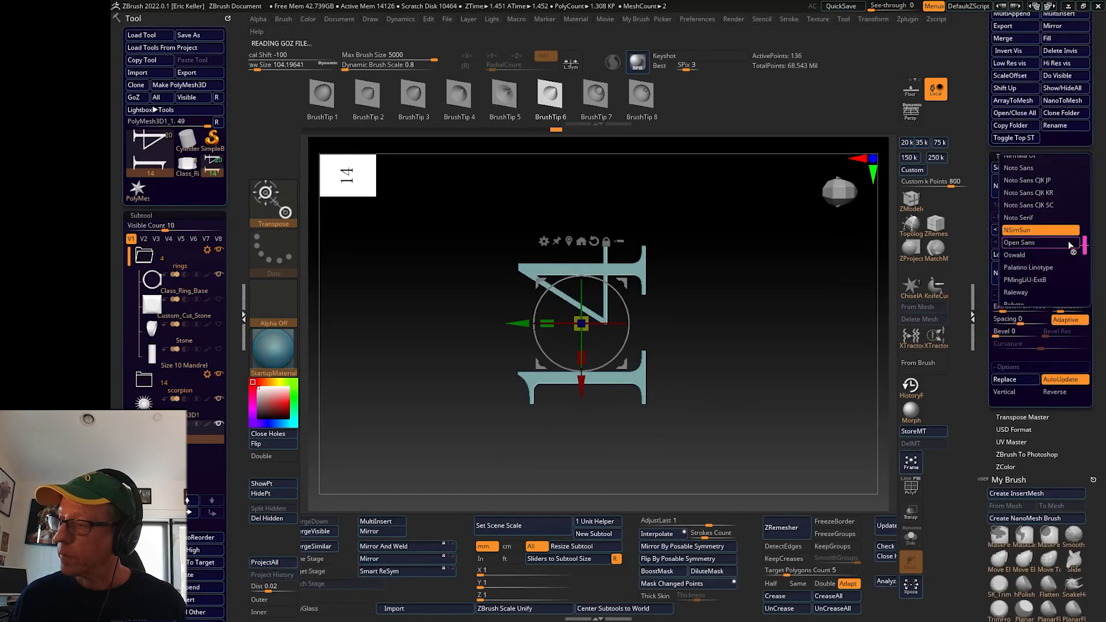
pyautogui.click(1057, 229)
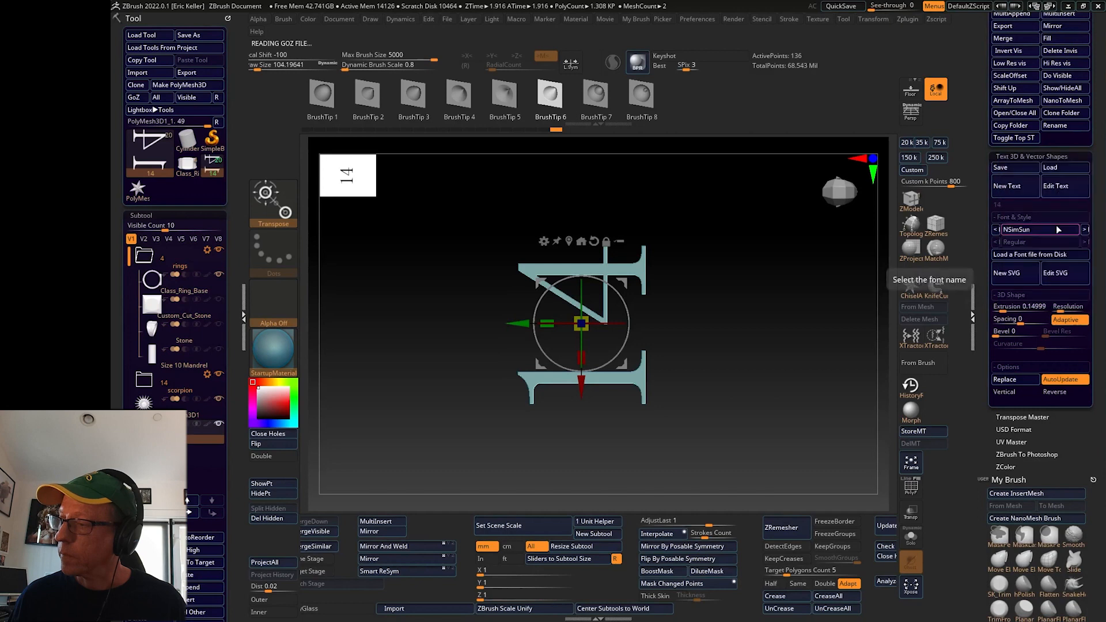
pyautogui.click(996, 230)
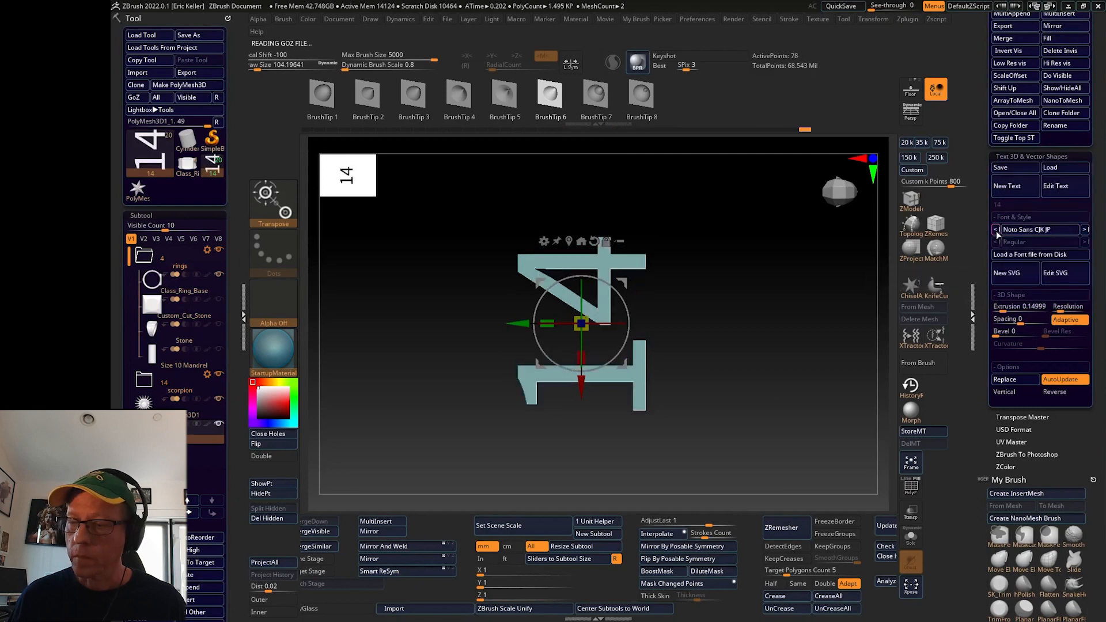
pyautogui.click(996, 230)
pyautogui.click(996, 230)
pyautogui.click(996, 230)
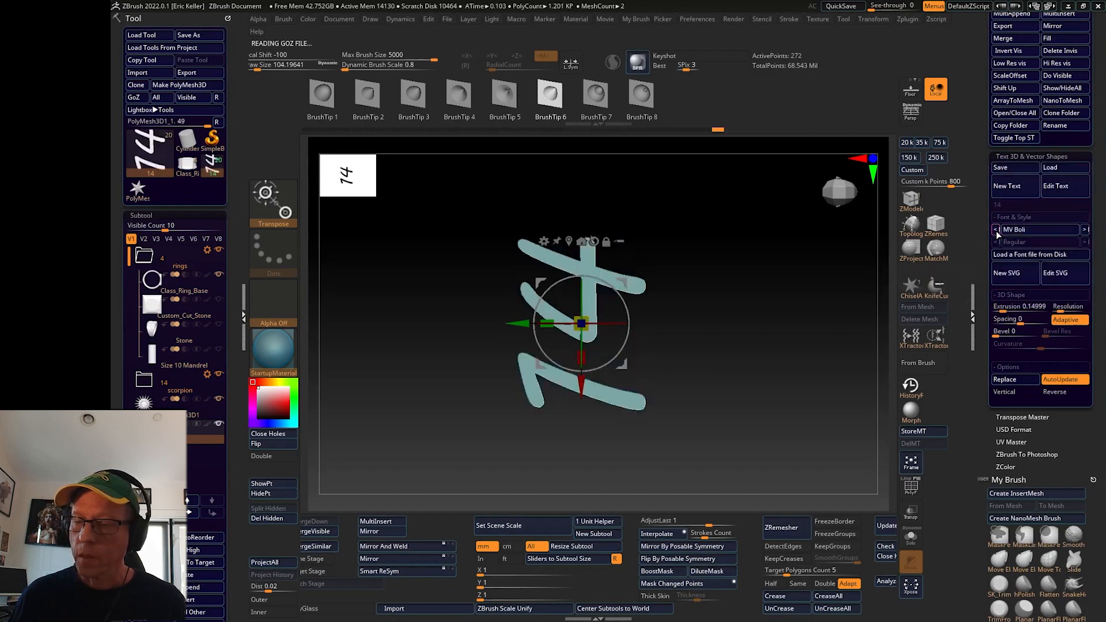
pyautogui.click(996, 230)
pyautogui.click(996, 229)
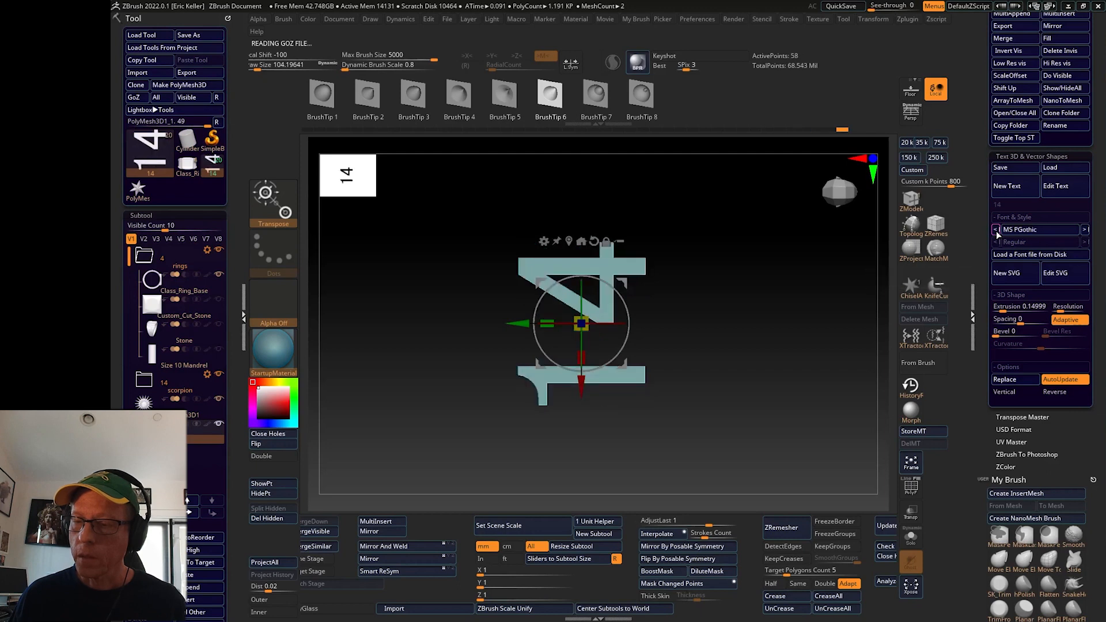
pyautogui.click(996, 229)
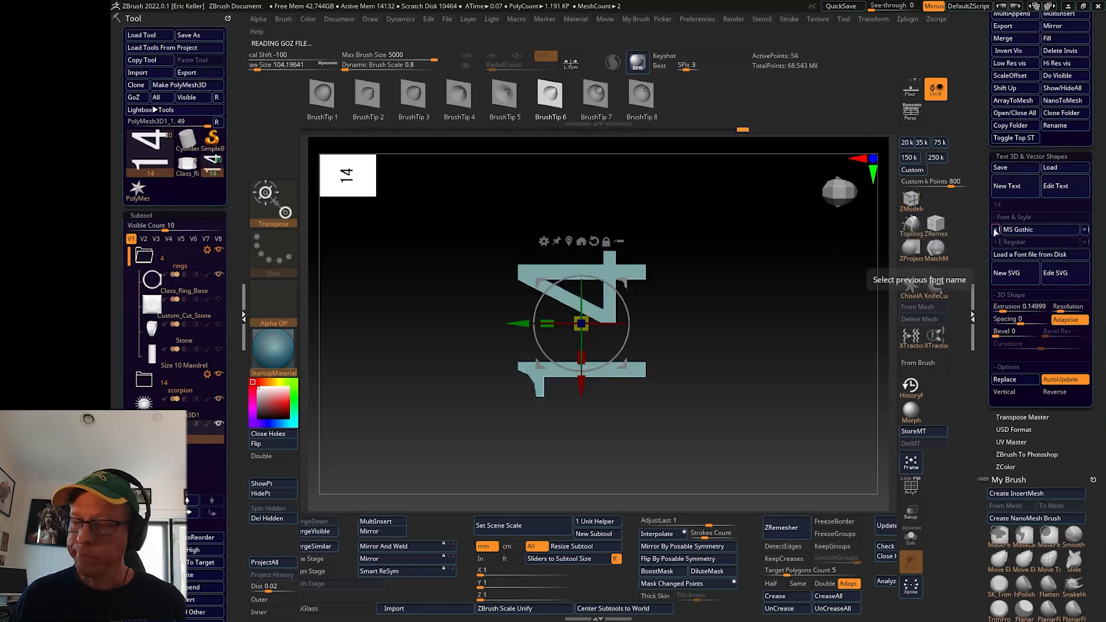
pyautogui.click(996, 230)
pyautogui.click(996, 230)
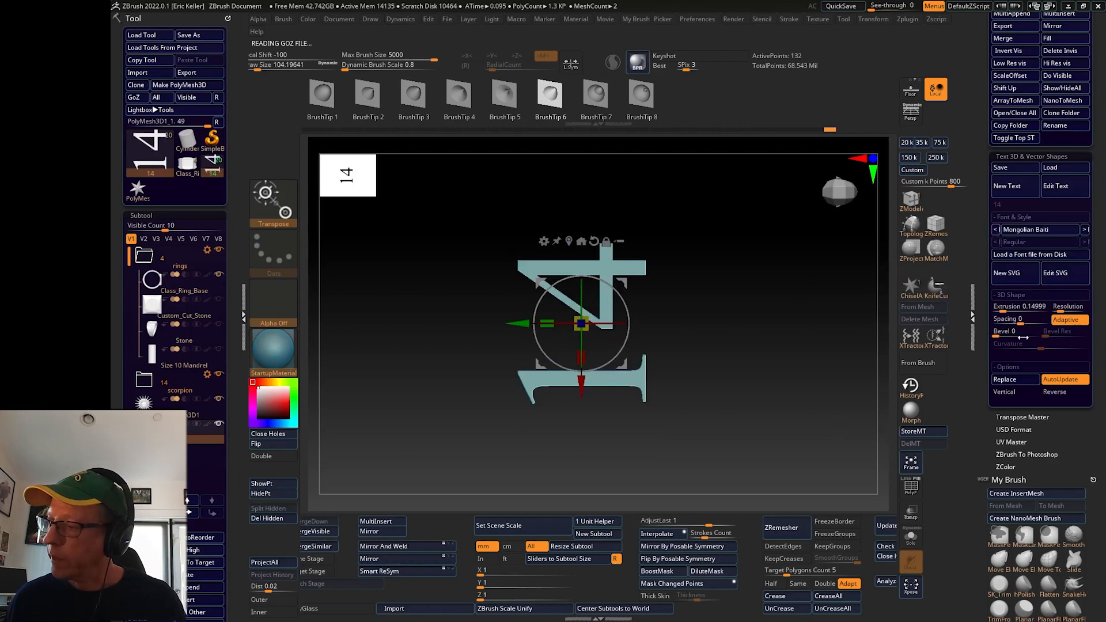
# Set the 14 text's Extrusion to 0.48453 and its Bevel to 51
pyautogui.moveTo(756, 326); pyautogui.dragTo(685, 337)
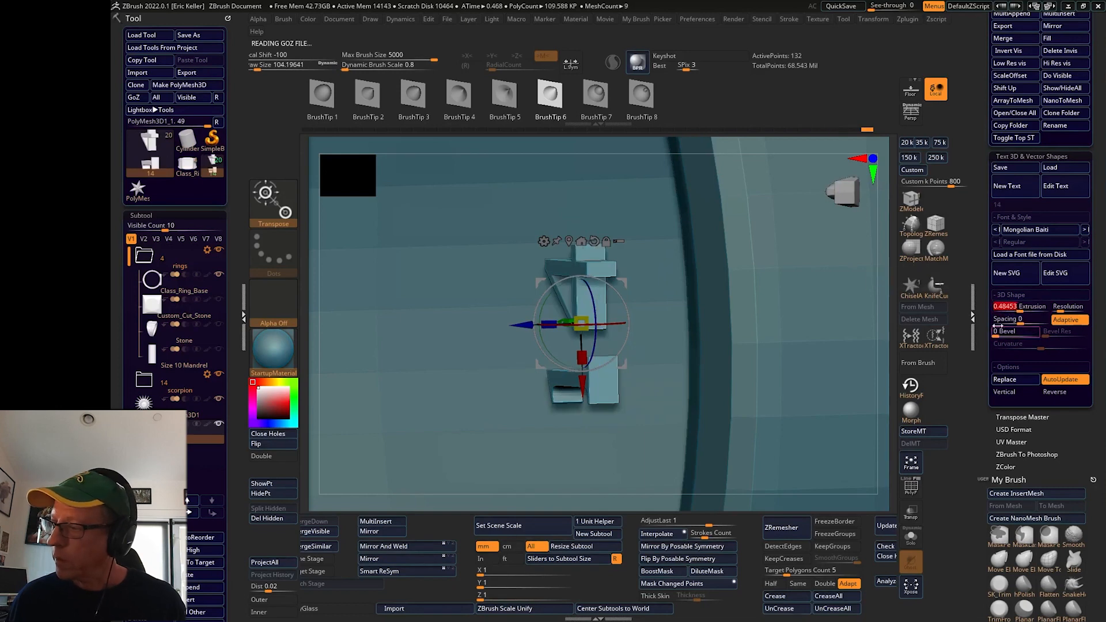
pyautogui.moveTo(1008, 340); pyautogui.dragTo(1014, 334)
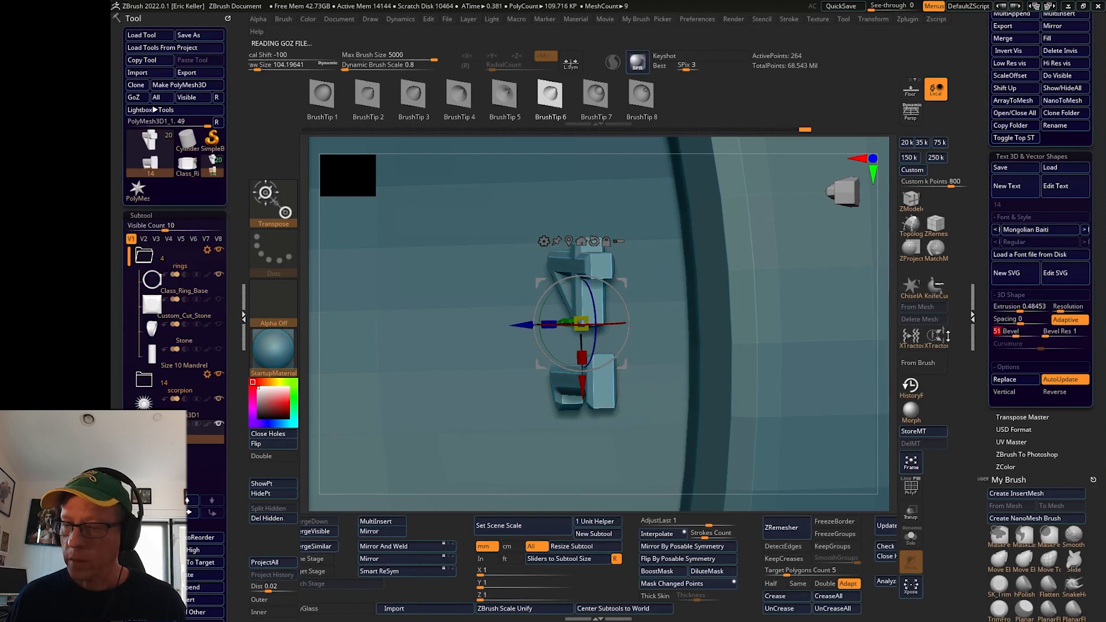
pyautogui.press('f')
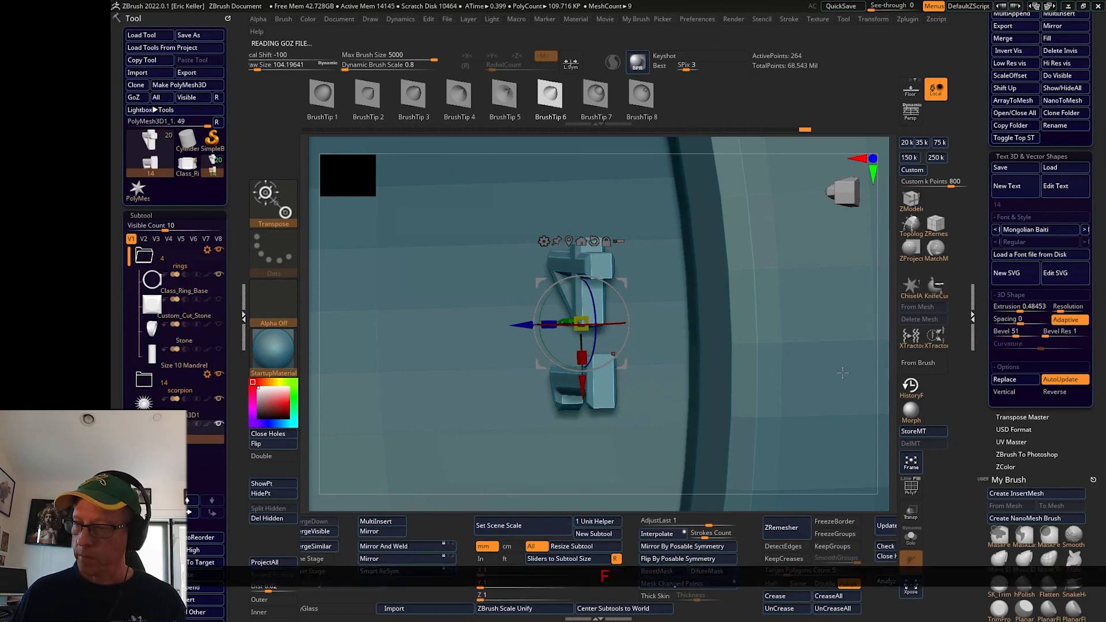
pyautogui.moveTo(841, 373); pyautogui.dragTo(730, 343)
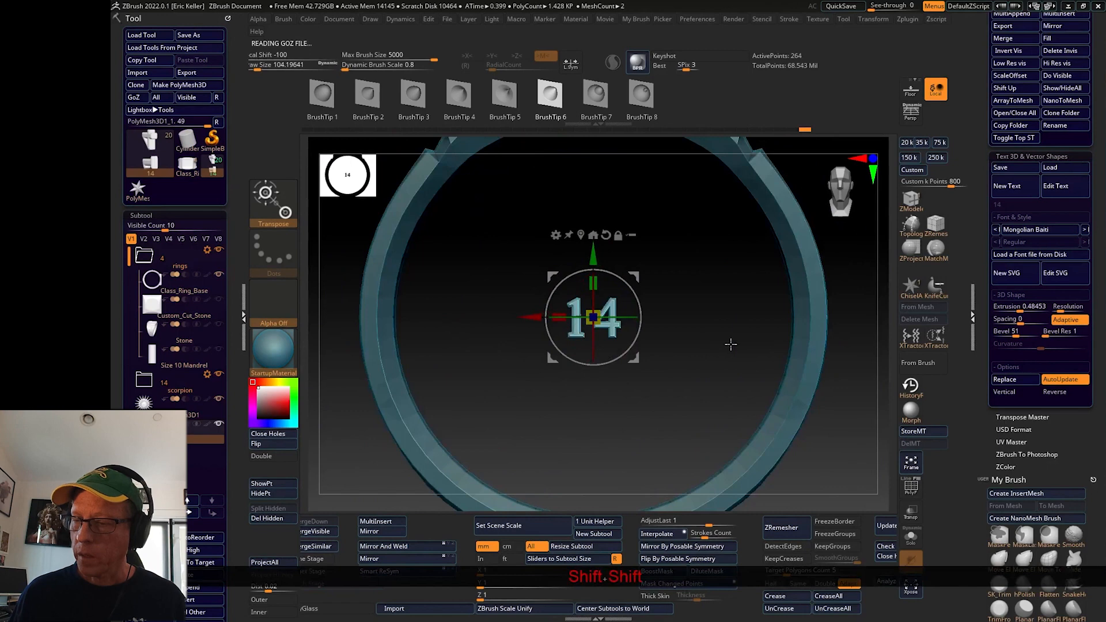
# Set the 14 text's Spacing to -0.3913 and place it facing outward above the ring's top face, beside the scorpion
pyautogui.click(1012, 324)
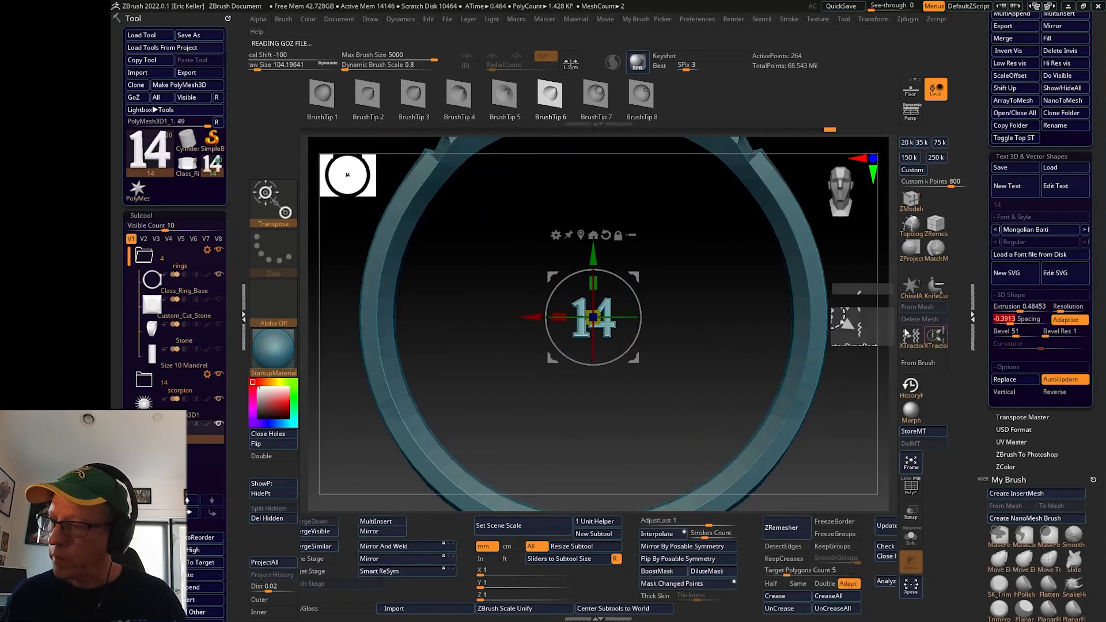
pyautogui.moveTo(615, 326); pyautogui.dragTo(647, 333)
pyautogui.moveTo(694, 343); pyautogui.dragTo(720, 369)
pyautogui.moveTo(559, 329); pyautogui.dragTo(559, 162)
pyautogui.moveTo(680, 276); pyautogui.dragTo(772, 311)
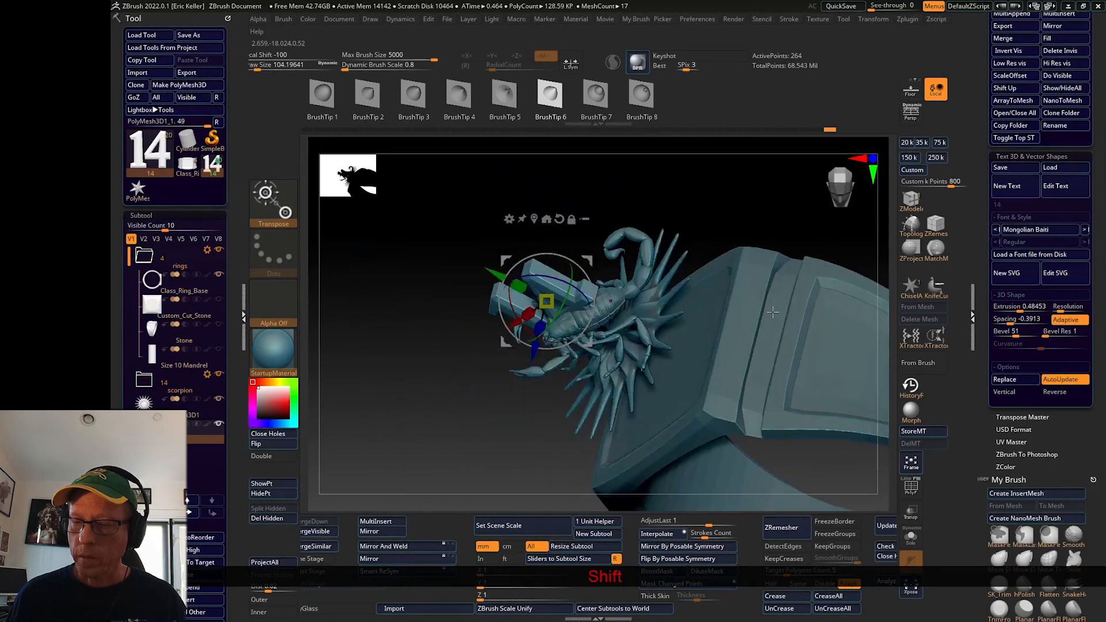
pyautogui.moveTo(685, 202); pyautogui.dragTo(716, 316)
pyautogui.moveTo(570, 309); pyautogui.dragTo(585, 261)
pyautogui.moveTo(634, 299); pyautogui.dragTo(625, 293)
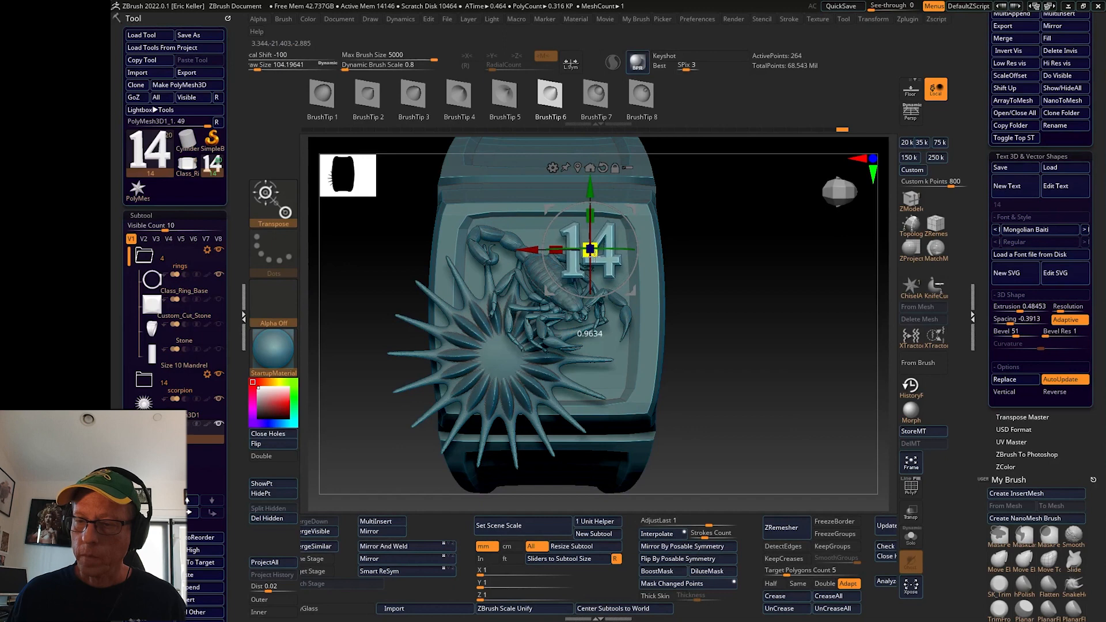
# Move the 14 closer to the ring, scale it to about 0.9, and fit it in the top face's corner above the scorpion
pyautogui.keyDown('shift'); pyautogui.moveTo(750, 313); pyautogui.dragTo(639, 313); pyautogui.keyUp('shift')
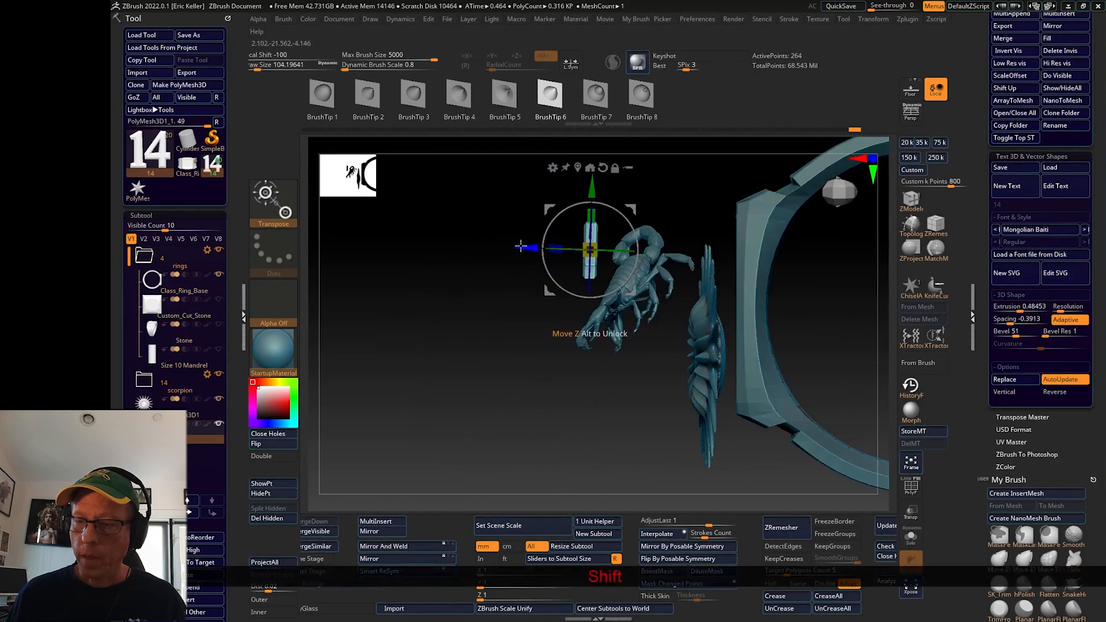
pyautogui.moveTo(521, 247); pyautogui.dragTo(610, 249)
pyautogui.keyDown('shift'); pyautogui.moveTo(483, 290); pyautogui.dragTo(725, 285); pyautogui.keyUp('shift')
pyautogui.moveTo(682, 246); pyautogui.dragTo(676, 249)
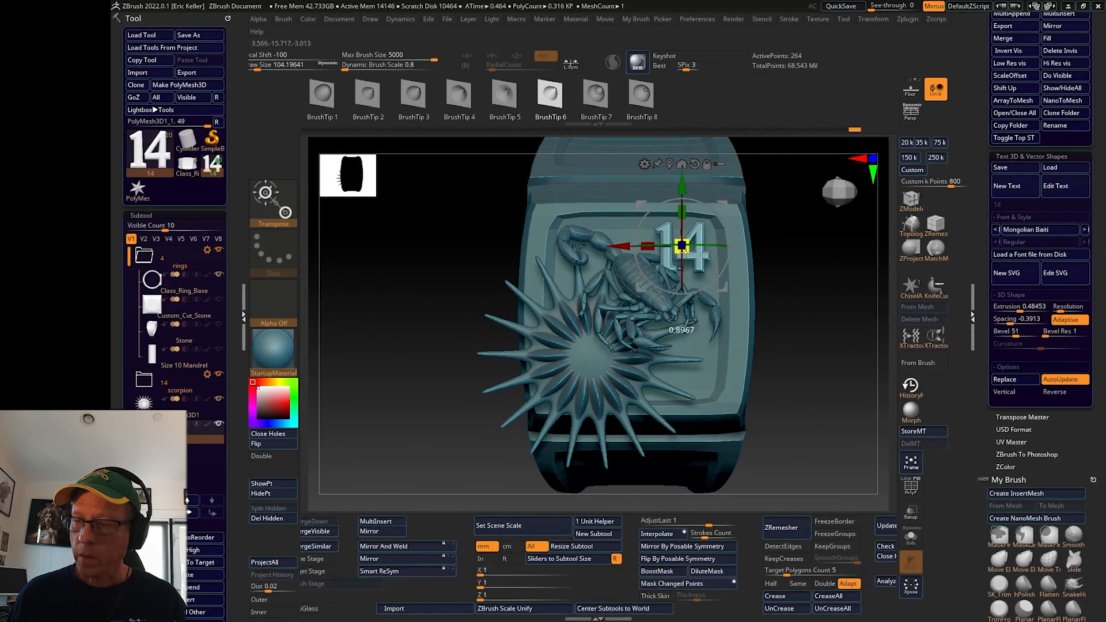
pyautogui.moveTo(721, 288); pyautogui.dragTo(721, 286)
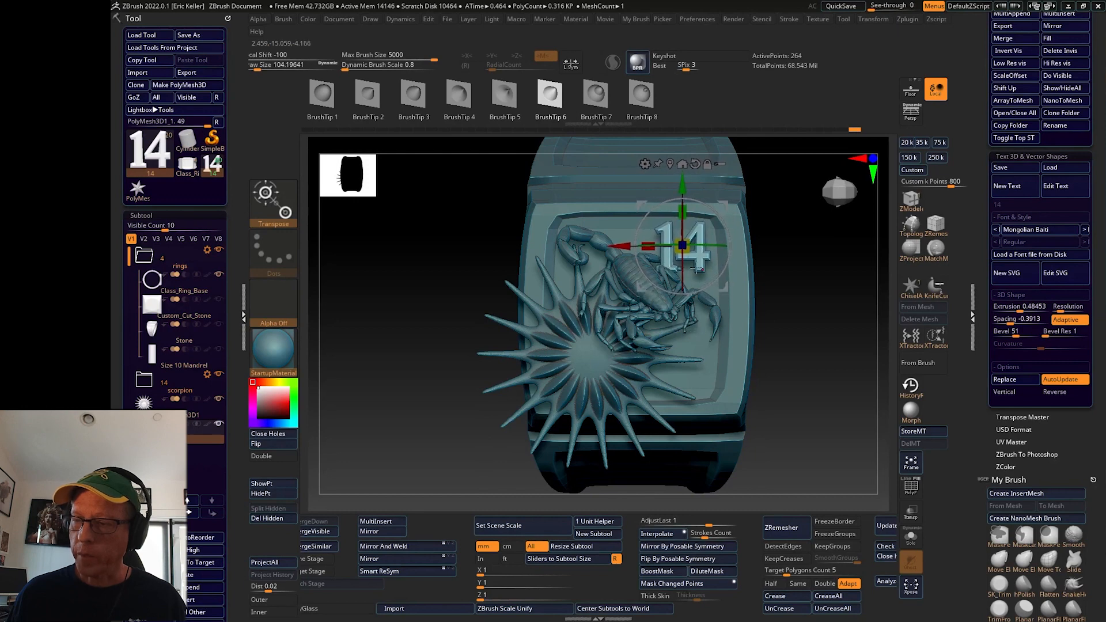
pyautogui.moveTo(684, 249); pyautogui.dragTo(688, 253)
pyautogui.moveTo(723, 289); pyautogui.dragTo(725, 290)
pyautogui.moveTo(797, 364); pyautogui.dragTo(797, 360)
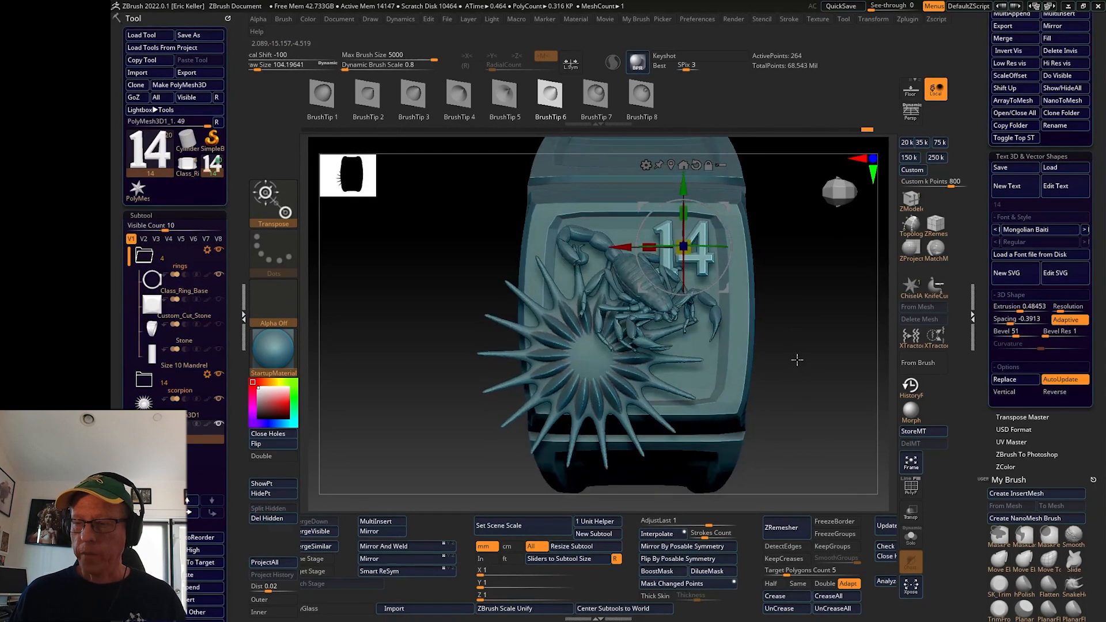
# Isolate the Class_Ring_Base subtool and mask everything except the polygroup of its recessed top face
pyautogui.keyDown('alt'); pyautogui.click(734, 377); pyautogui.keyUp('alt')
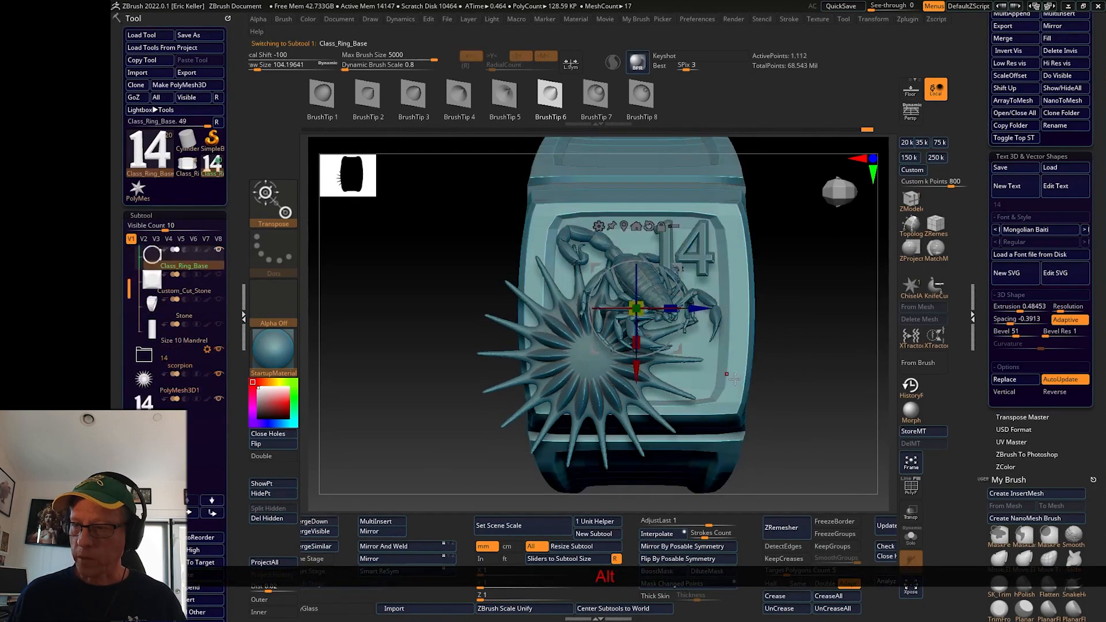
pyautogui.click(911, 540)
pyautogui.press('q')
pyautogui.hotkey('shift', 'f')
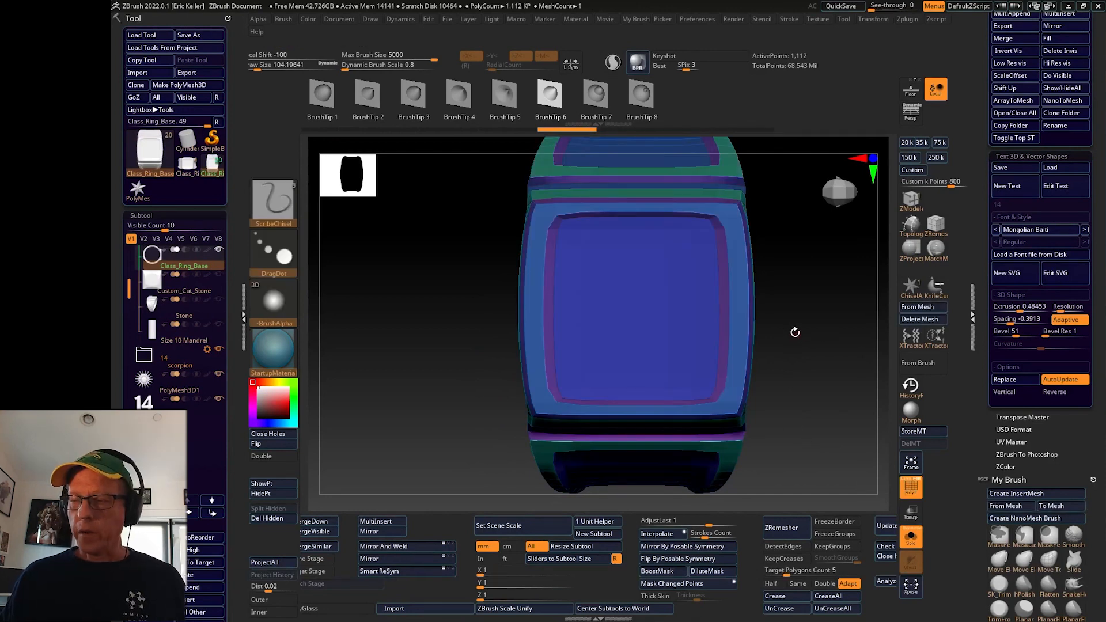
pyautogui.press('w')
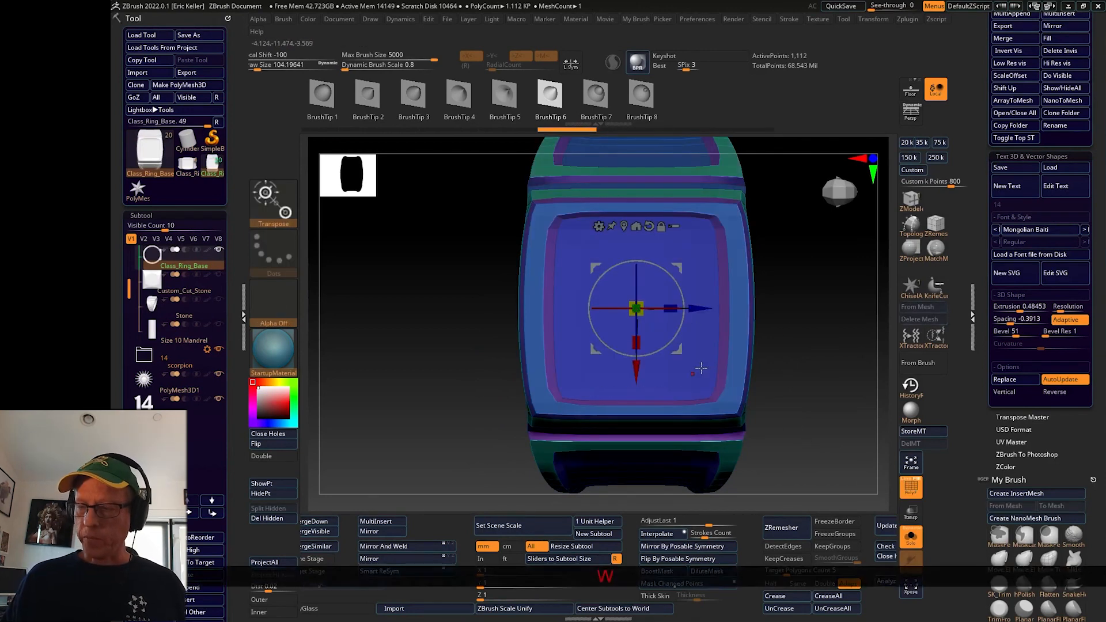
pyautogui.keyDown('ctrl'); pyautogui.click(703, 351); pyautogui.keyUp('ctrl')
pyautogui.moveTo(821, 370); pyautogui.dragTo(841, 440)
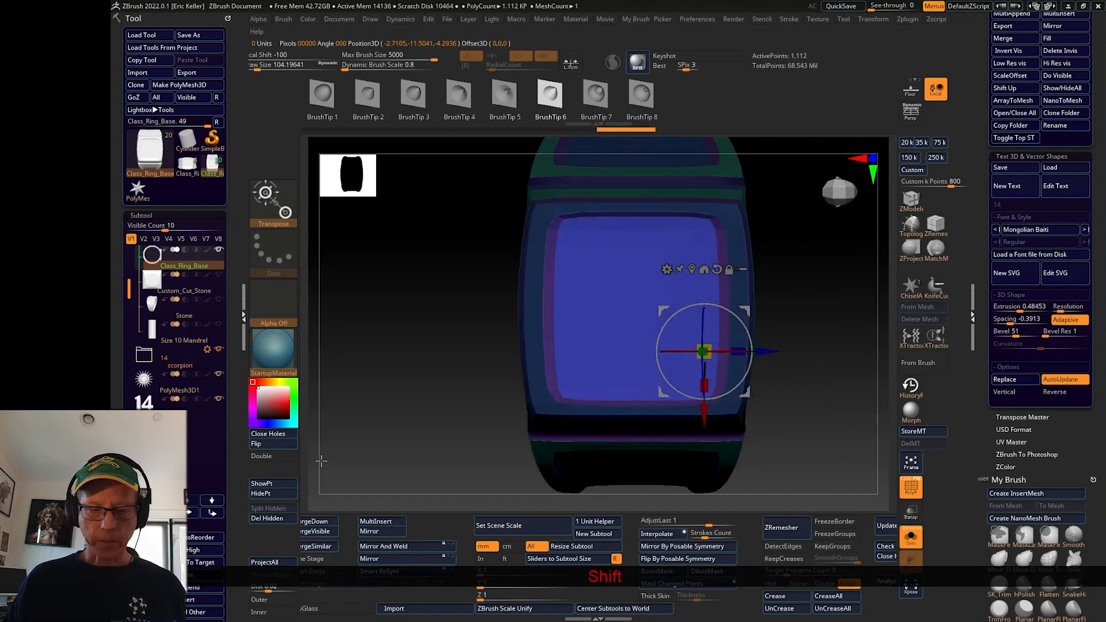
# Set all subtools to their highest subdivision level and show the starburst, scorpion and 14 together with the ring again
pyautogui.moveTo(200, 522); pyautogui.dragTo(237, 429)
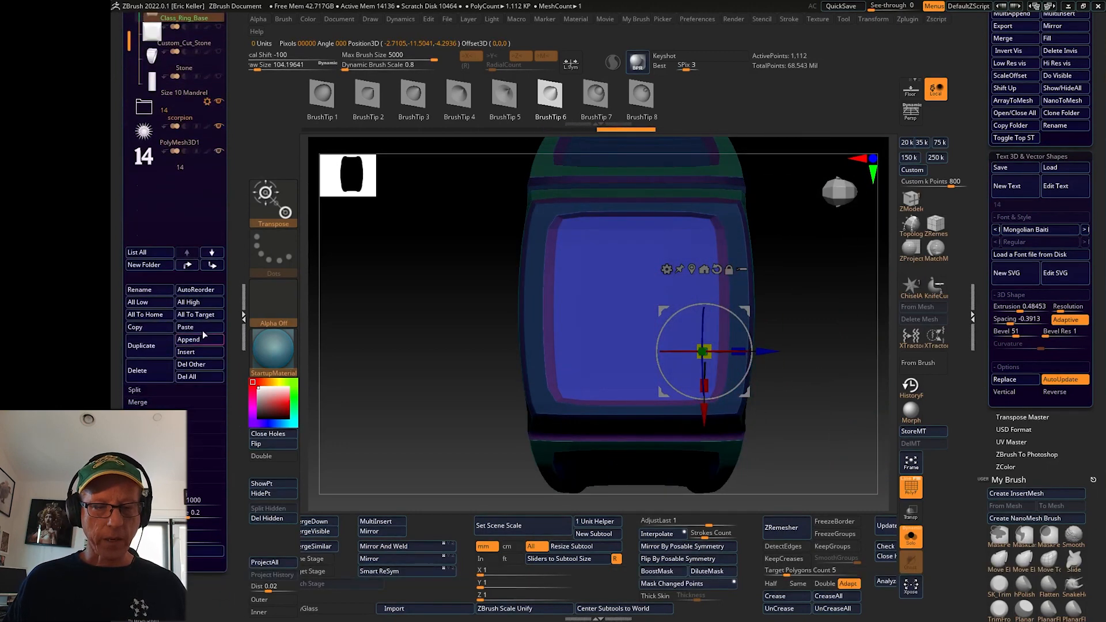
pyautogui.click(186, 304)
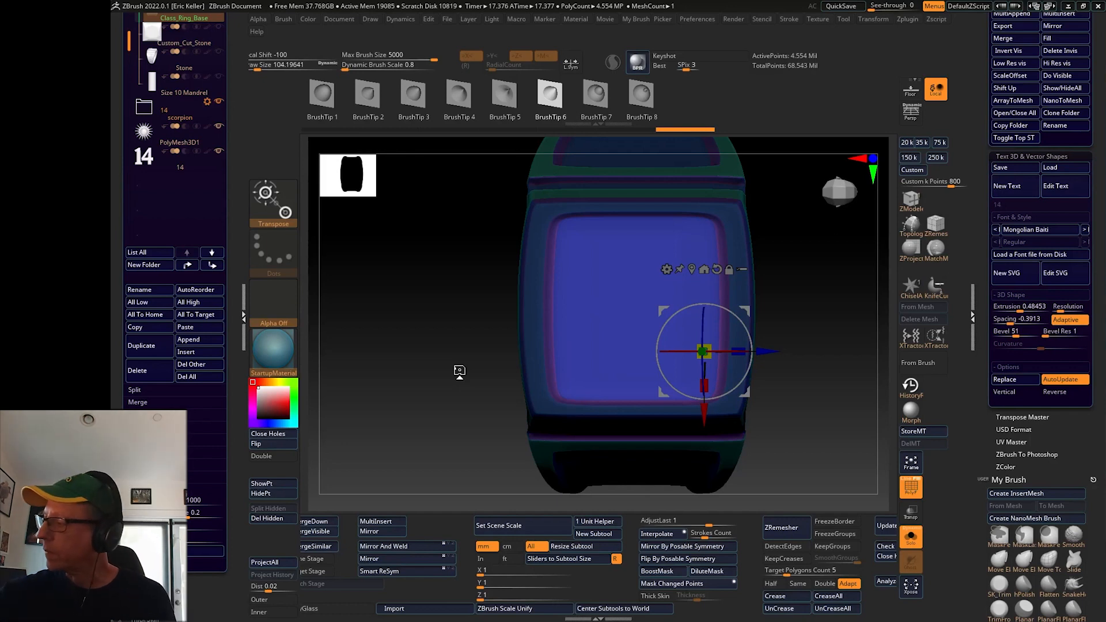
pyautogui.click(910, 486)
pyautogui.click(910, 536)
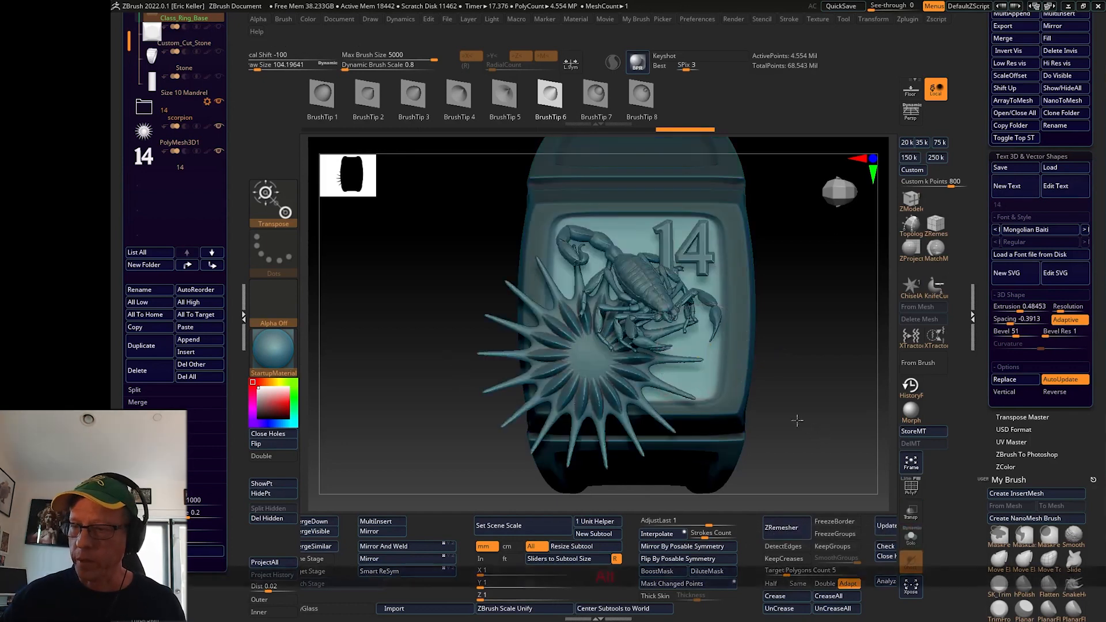
# Project the starburst, scorpion and 14 onto the unmasked top face with Project BasRelief and isolate the ring
pyautogui.keyDown('alt'); pyautogui.moveTo(797, 420); pyautogui.dragTo(848, 455); pyautogui.keyUp('alt')
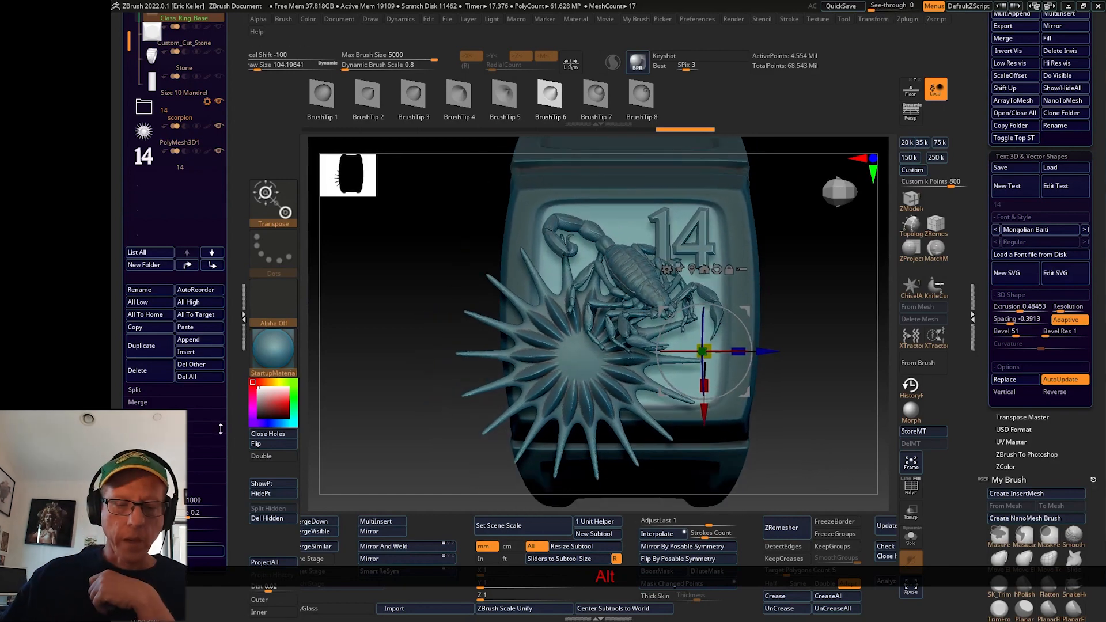
pyautogui.scroll(-5, 240, 336)
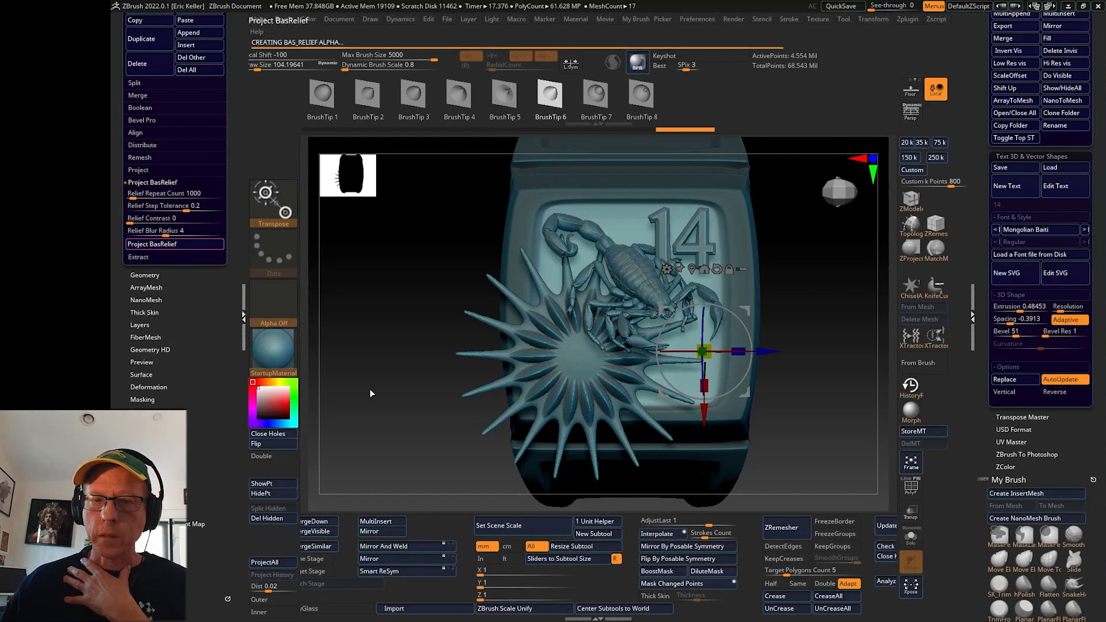
pyautogui.click(917, 543)
pyautogui.moveTo(822, 456)
pyautogui.mouseDown()
pyautogui.moveTo(809, 464)
pyautogui.moveTo(819, 452)
pyautogui.mouseUp()
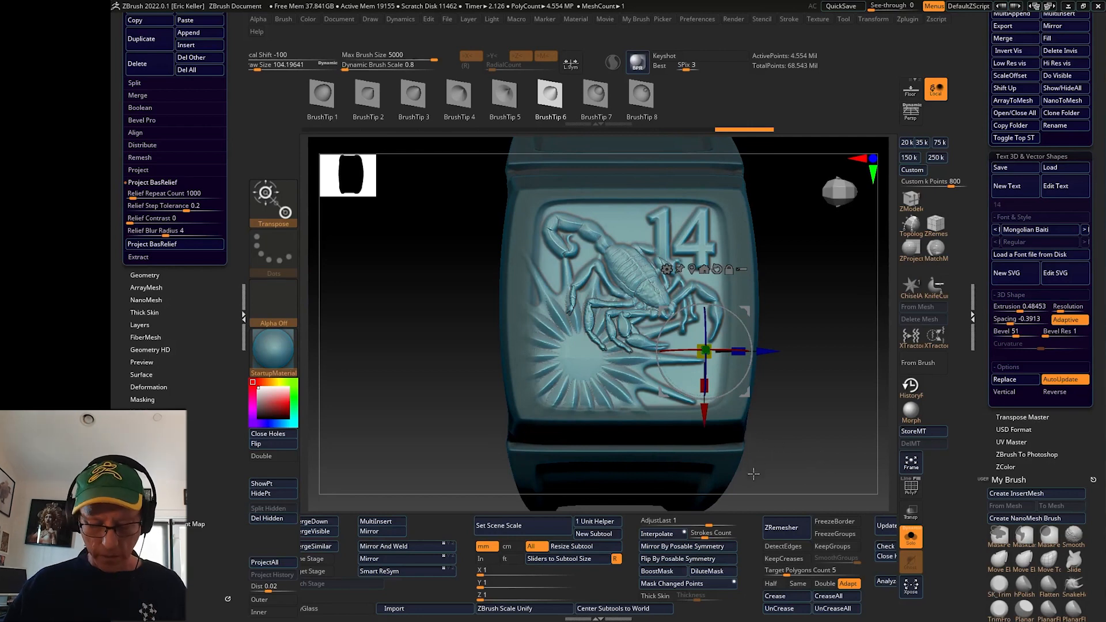
# Clear the mask from the ring base and inspect the relief on its top face up close and from a distance
pyautogui.press('q')
pyautogui.moveTo(776, 435)
pyautogui.keyDown('alt'); pyautogui.mouseDown()
pyautogui.moveTo(809, 430)
pyautogui.moveTo(779, 449)
pyautogui.mouseUp(); pyautogui.keyUp('alt')
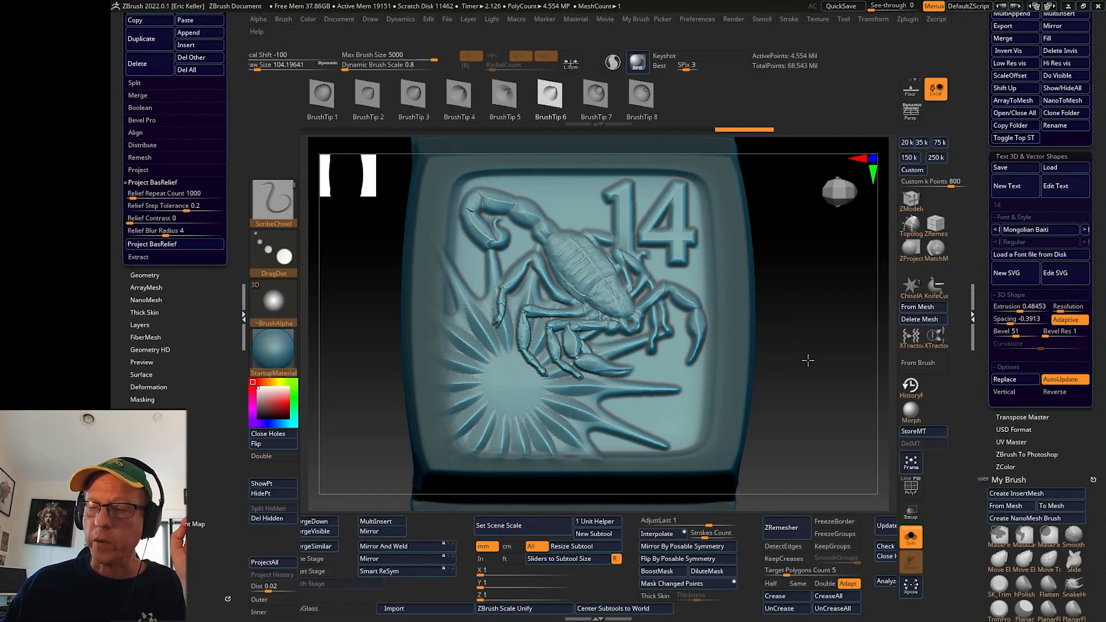
pyautogui.moveTo(807, 360)
pyautogui.mouseDown()
pyautogui.moveTo(812, 351)
pyautogui.moveTo(824, 372)
pyautogui.mouseUp()
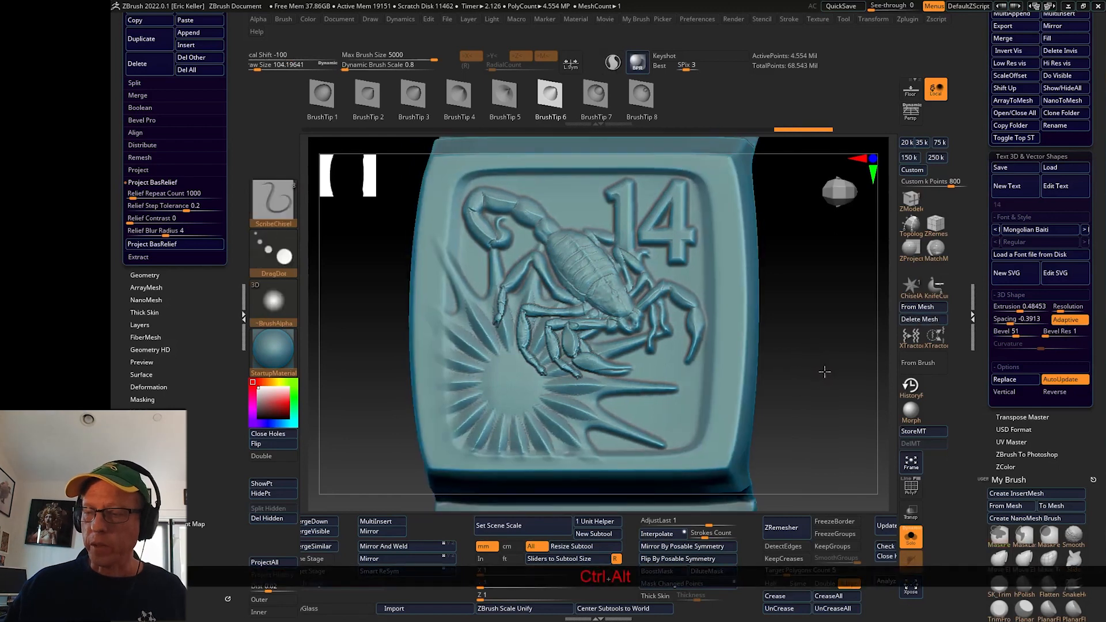
pyautogui.keyDown('ctrl'); pyautogui.keyDown('alt'); pyautogui.moveTo(824, 372); pyautogui.dragTo(750, 334, button='right'); pyautogui.keyUp('alt'); pyautogui.keyUp('ctrl')
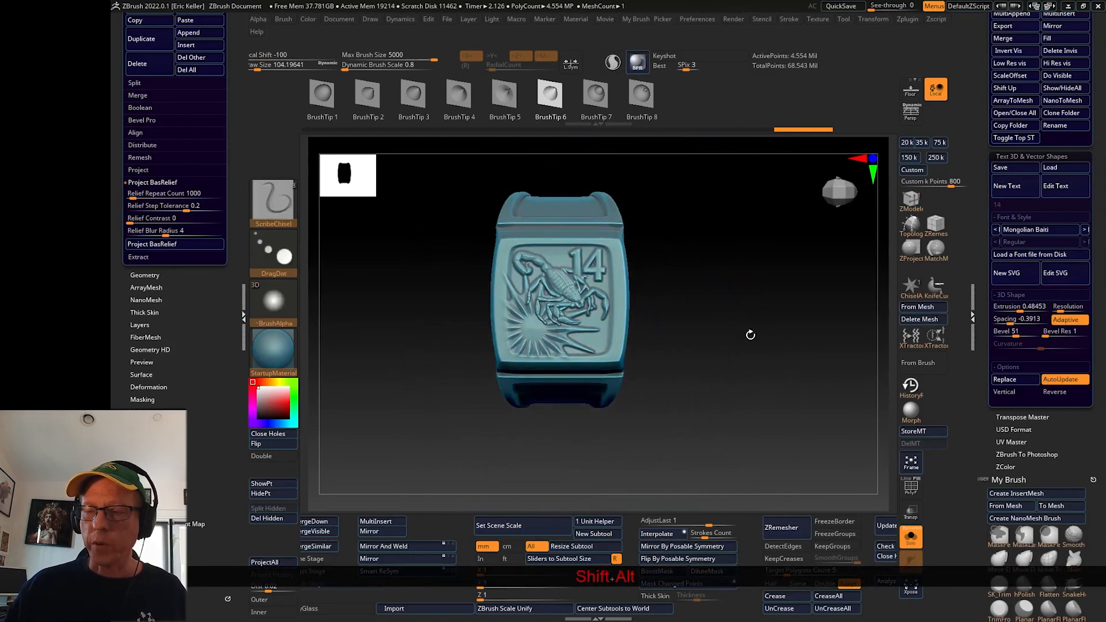
pyautogui.moveTo(750, 335); pyautogui.dragTo(724, 358)
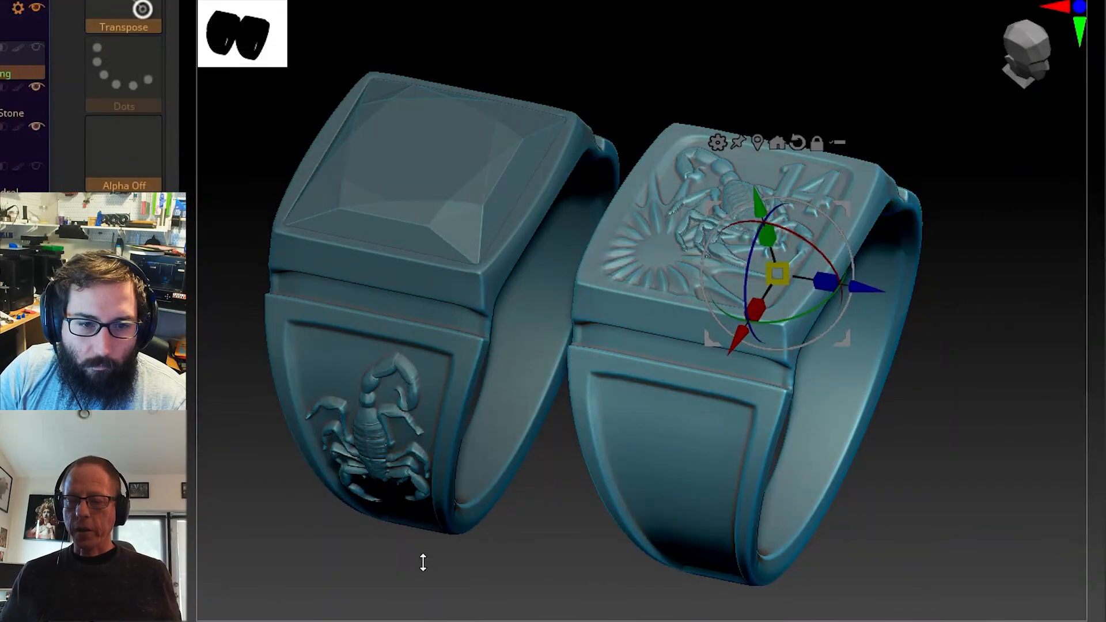
# Compare the gem-set ring and the relief-topped ring side by side, examining their sides and top faces
pyautogui.moveTo(501, 564); pyautogui.dragTo(633, 485)
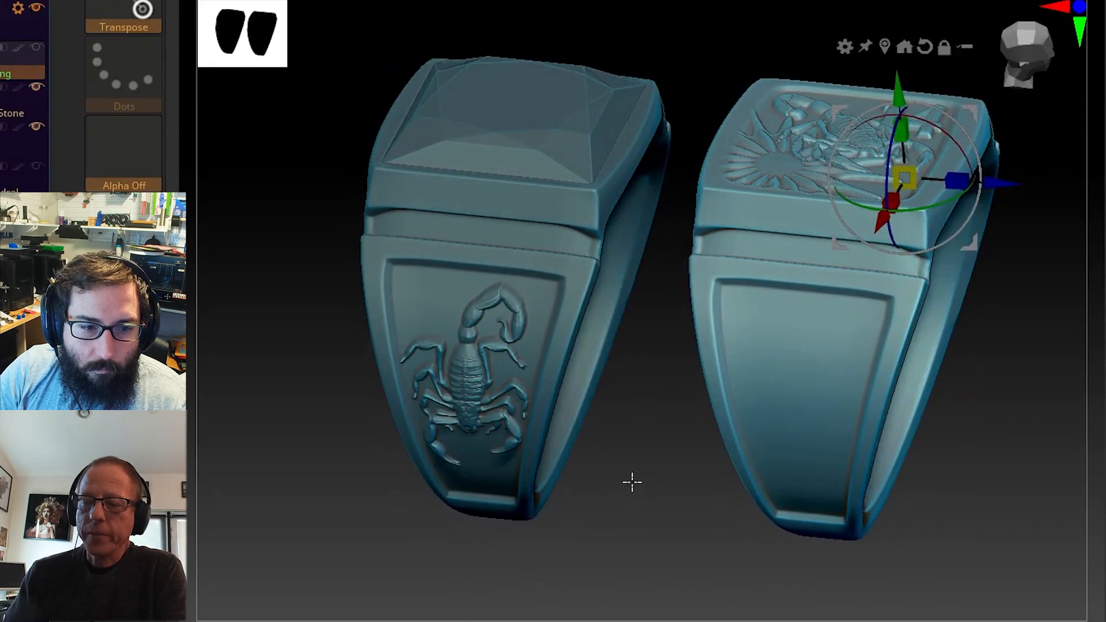
pyautogui.moveTo(996, 479); pyautogui.dragTo(876, 491)
pyautogui.moveTo(476, 521); pyautogui.dragTo(452, 457)
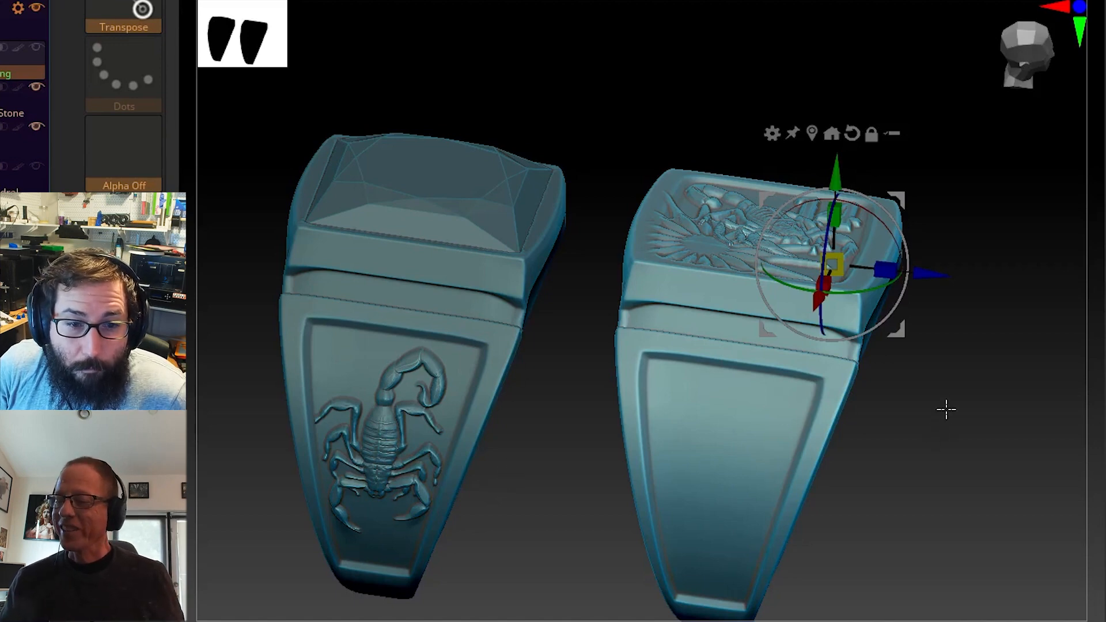
pyautogui.moveTo(945, 409); pyautogui.dragTo(950, 483)
pyautogui.moveTo(953, 429); pyautogui.dragTo(974, 476)
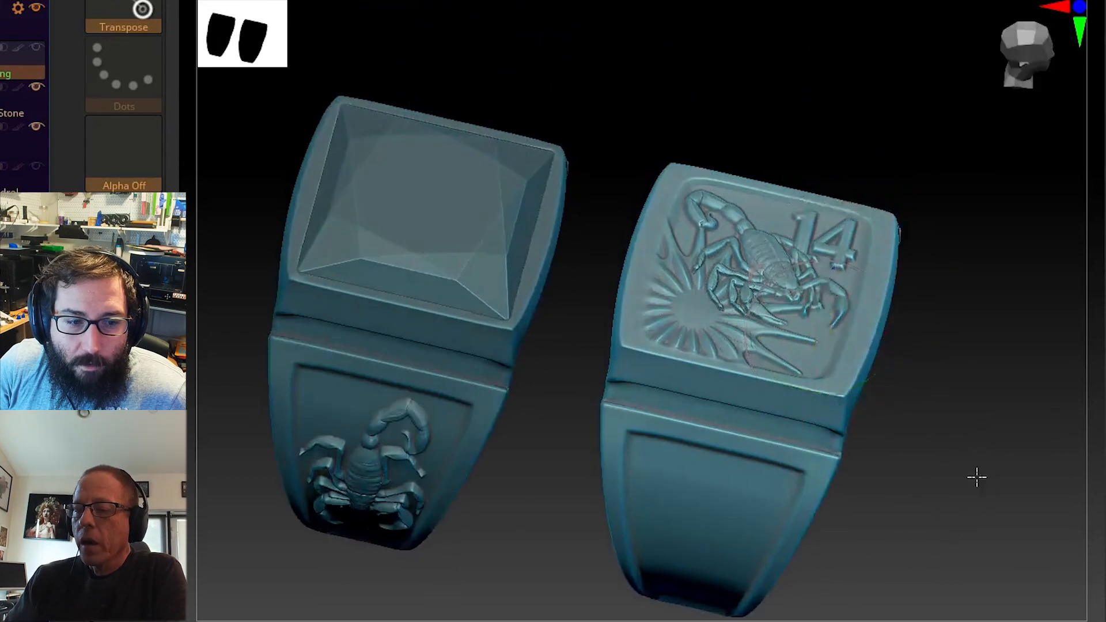